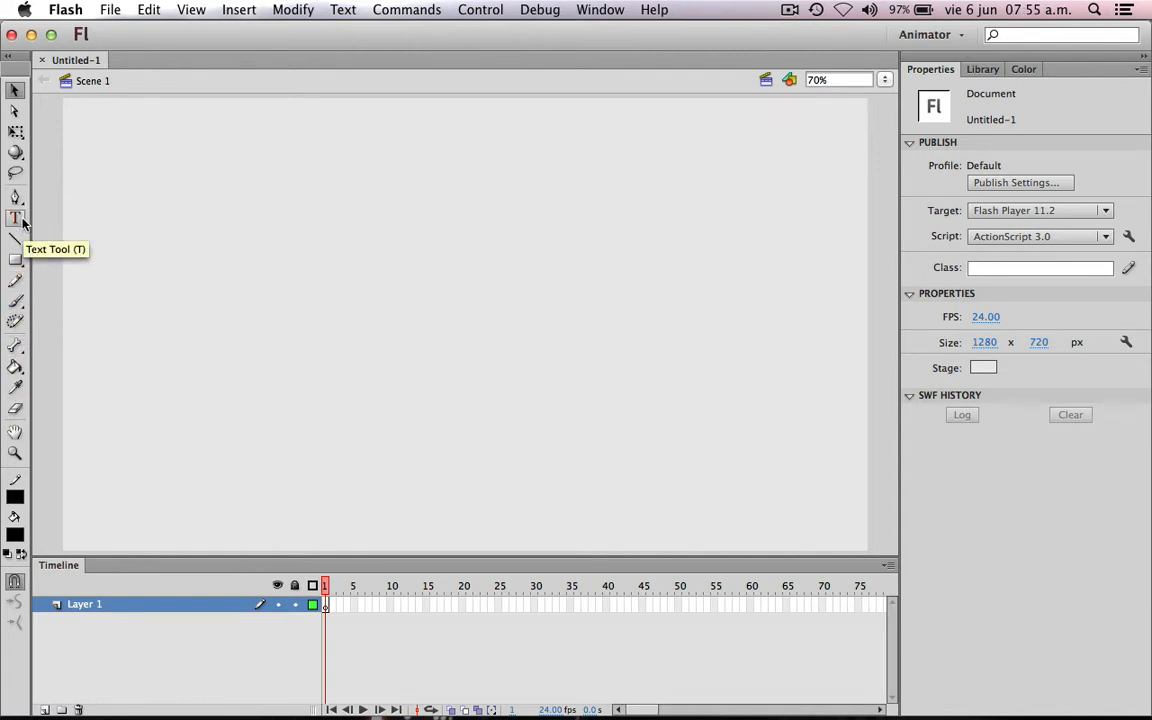
# - Draw a freehand S-shaped curve in the upper middle of the stage with the Pencil tool
pyautogui.click(16, 280)
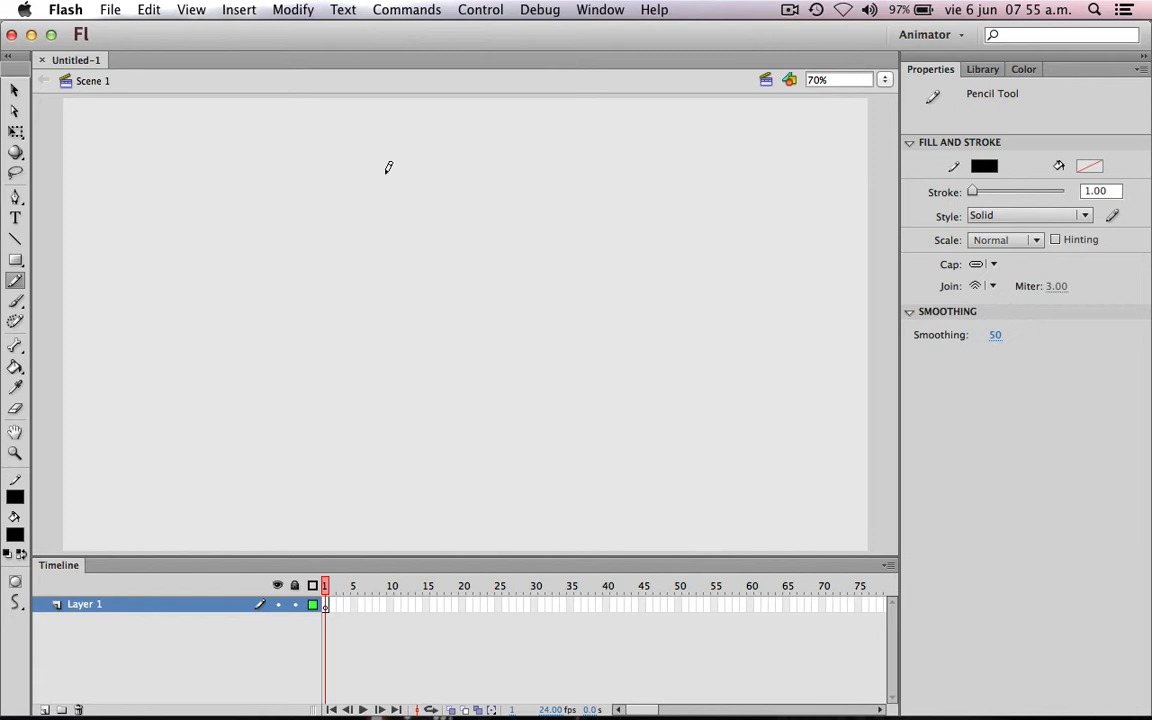
pyautogui.moveTo(404, 167)
pyautogui.mouseDown()
pyautogui.moveTo(380, 172)
pyautogui.moveTo(489, 234)
pyautogui.moveTo(360, 342)
pyautogui.mouseUp()
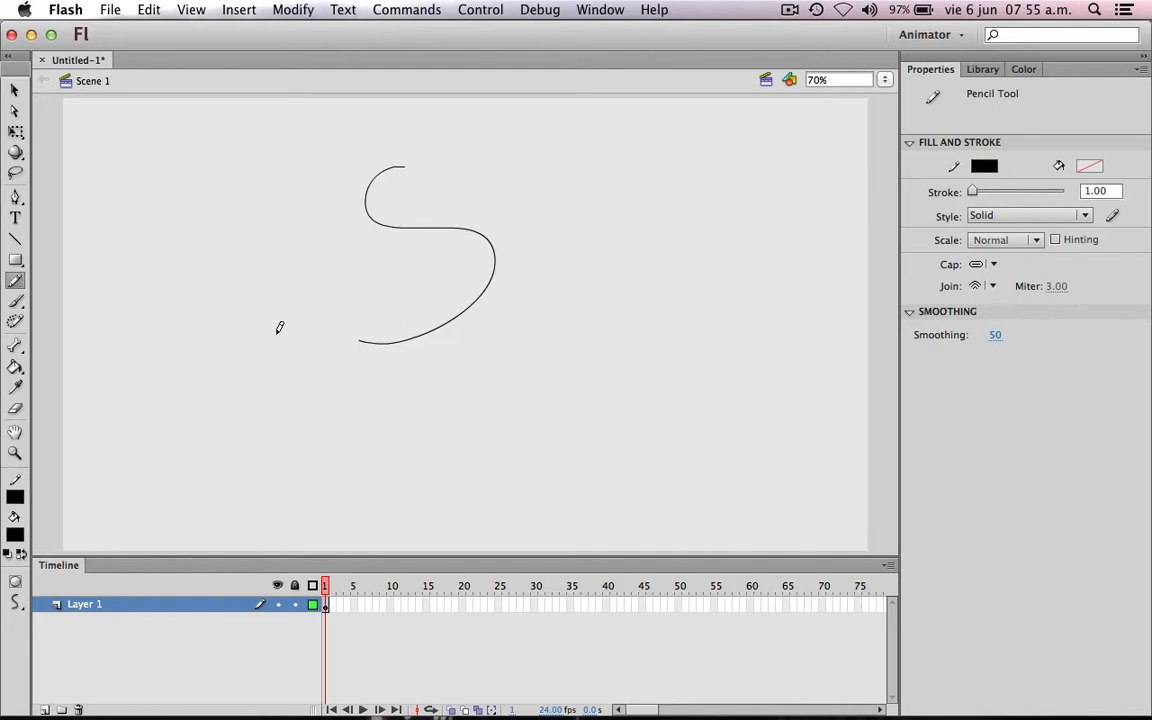
pyautogui.press('v')
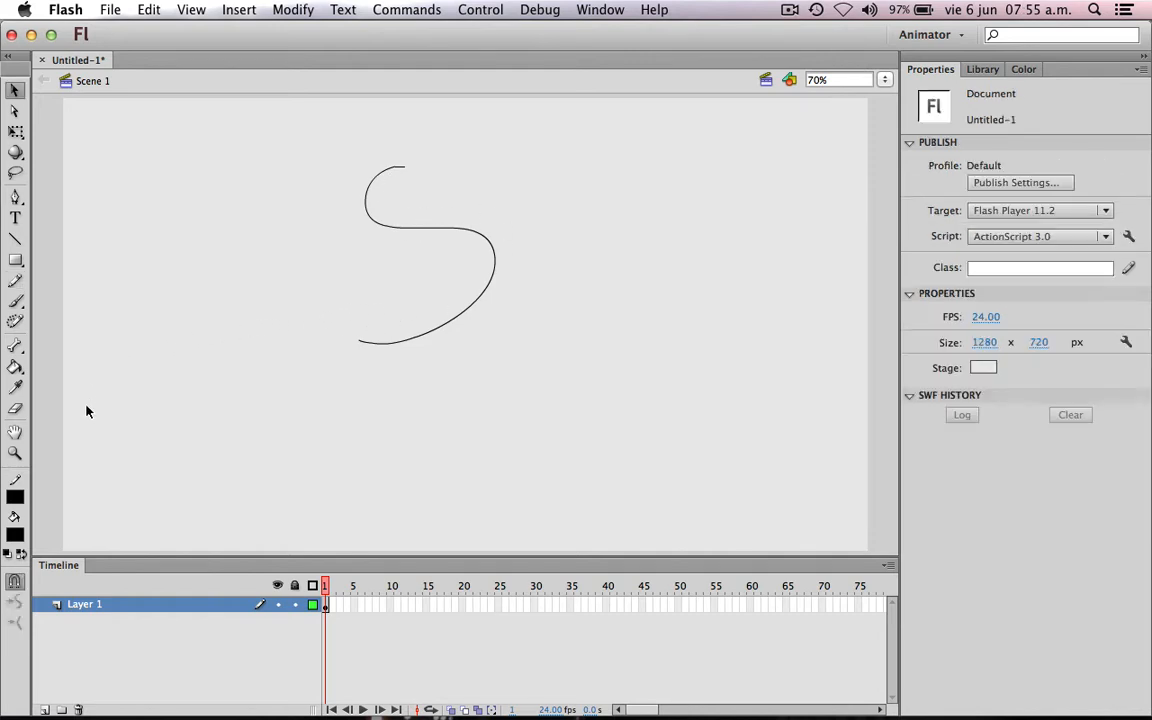
pyautogui.click(15, 496)
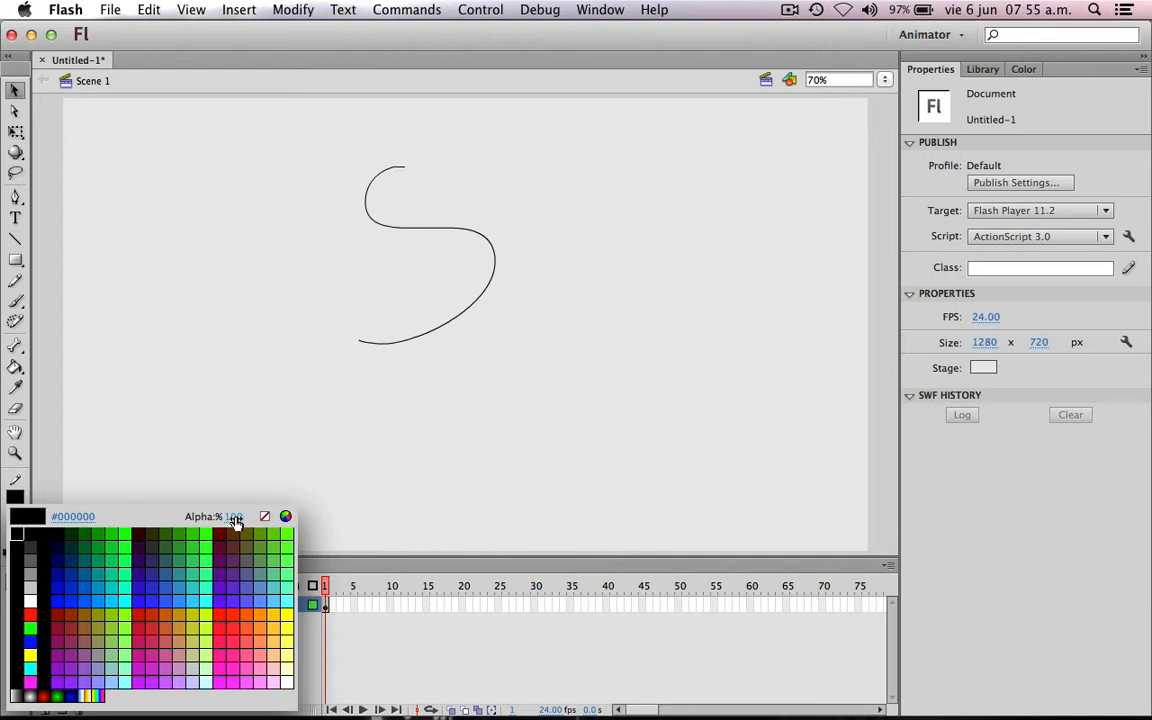
pyautogui.moveTo(234, 517)
pyautogui.mouseDown()
pyautogui.moveTo(200, 518)
pyautogui.moveTo(257, 517)
pyautogui.mouseUp()
pyautogui.click(285, 516)
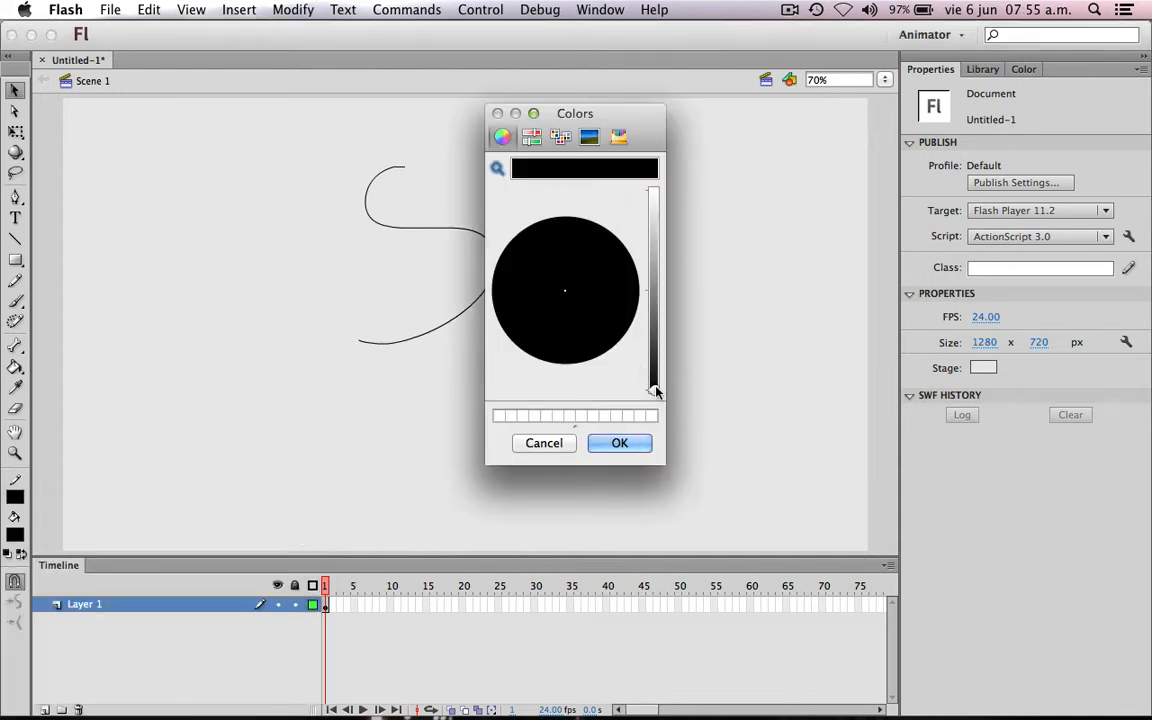
pyautogui.moveTo(653, 390)
pyautogui.mouseDown()
pyautogui.moveTo(658, 281)
pyautogui.moveTo(653, 390)
pyautogui.mouseUp()
pyautogui.click(545, 444)
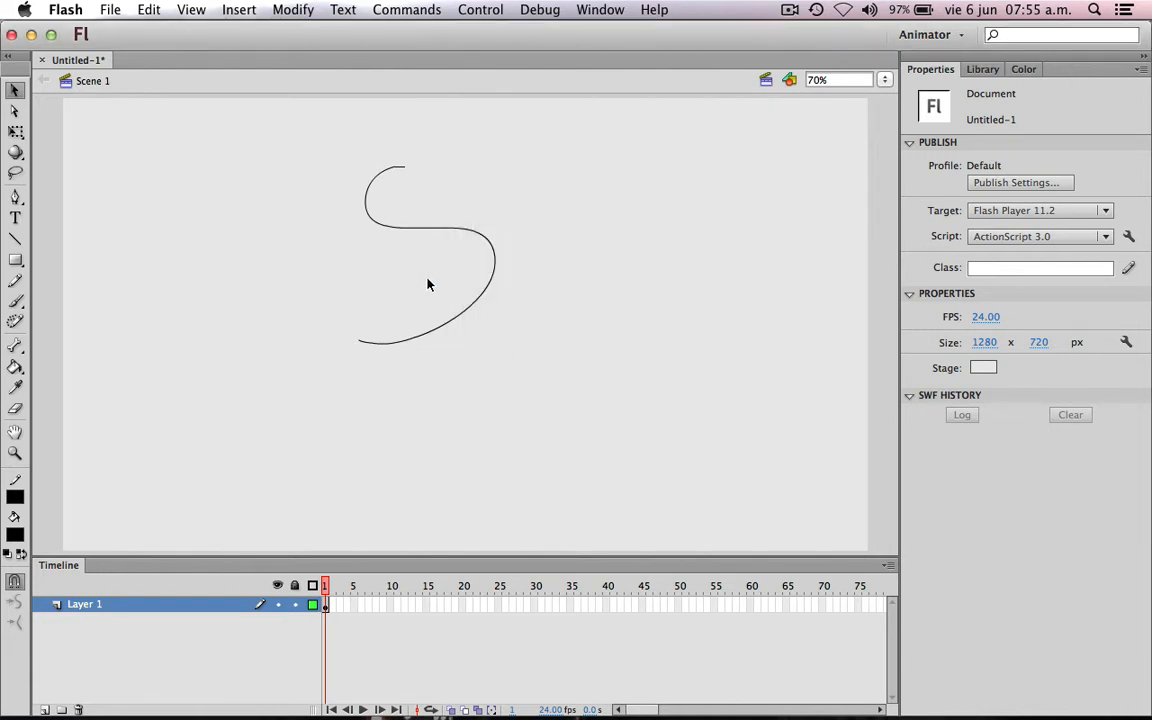
# - Delete the S-shaped curve from the stage, including the short leftover segment at its upper end
pyautogui.click(496, 277)
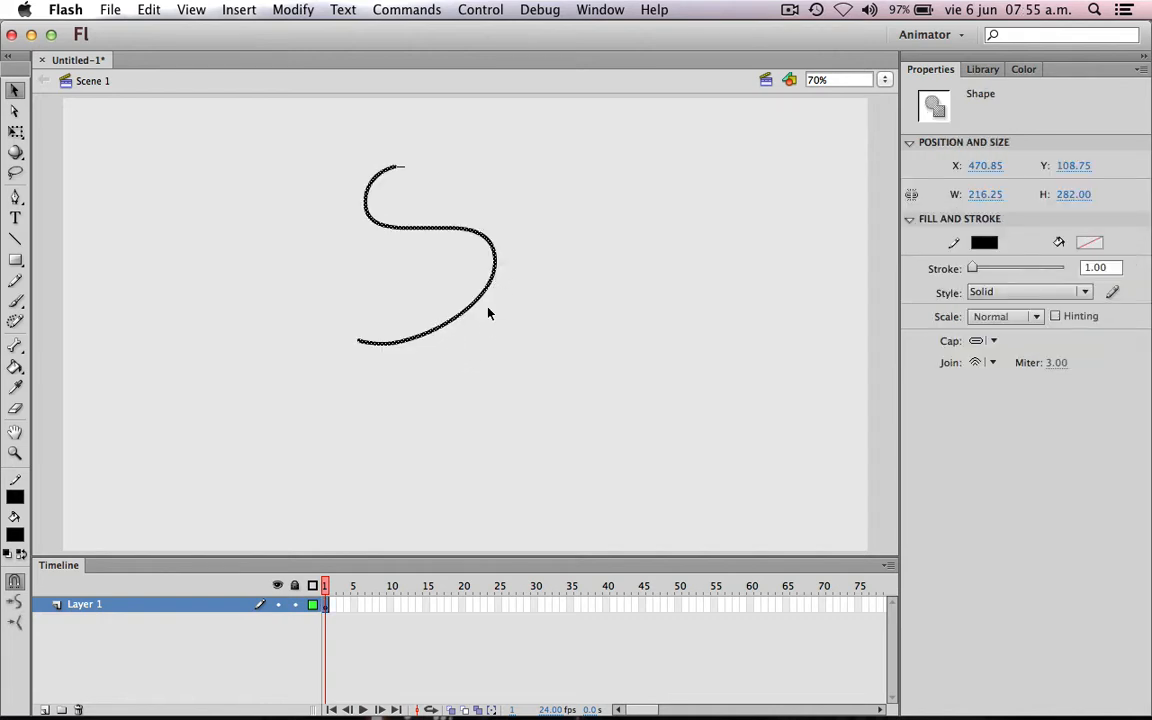
pyautogui.click(321, 289)
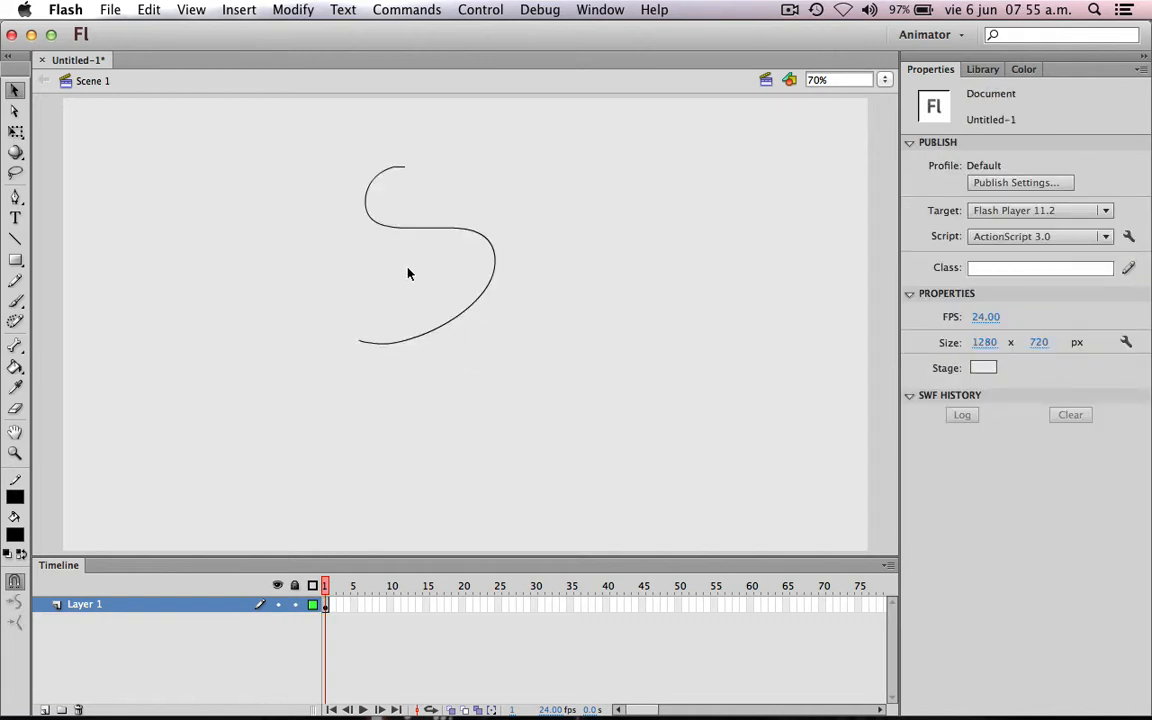
pyautogui.click(467, 241)
pyautogui.press('Delete')
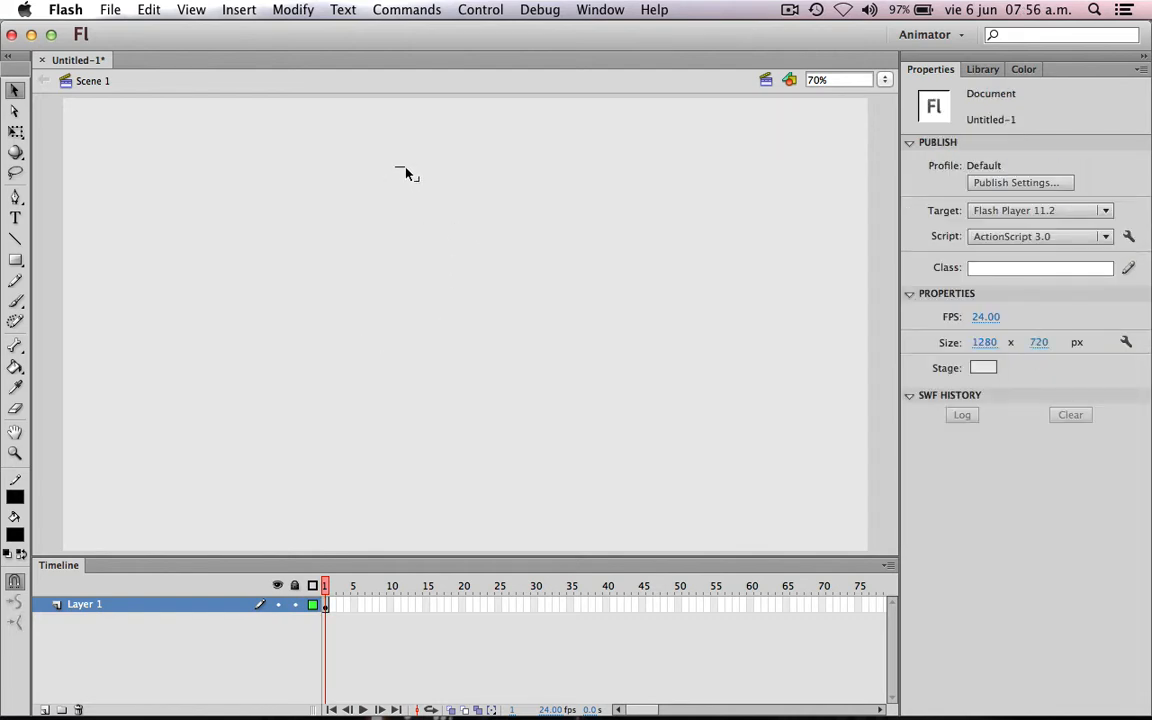
pyautogui.click(405, 168)
pyautogui.press('Delete')
# - Paint a black zigzag stroke down the middle of the stage with the Brush tool
pyautogui.click(16, 300)
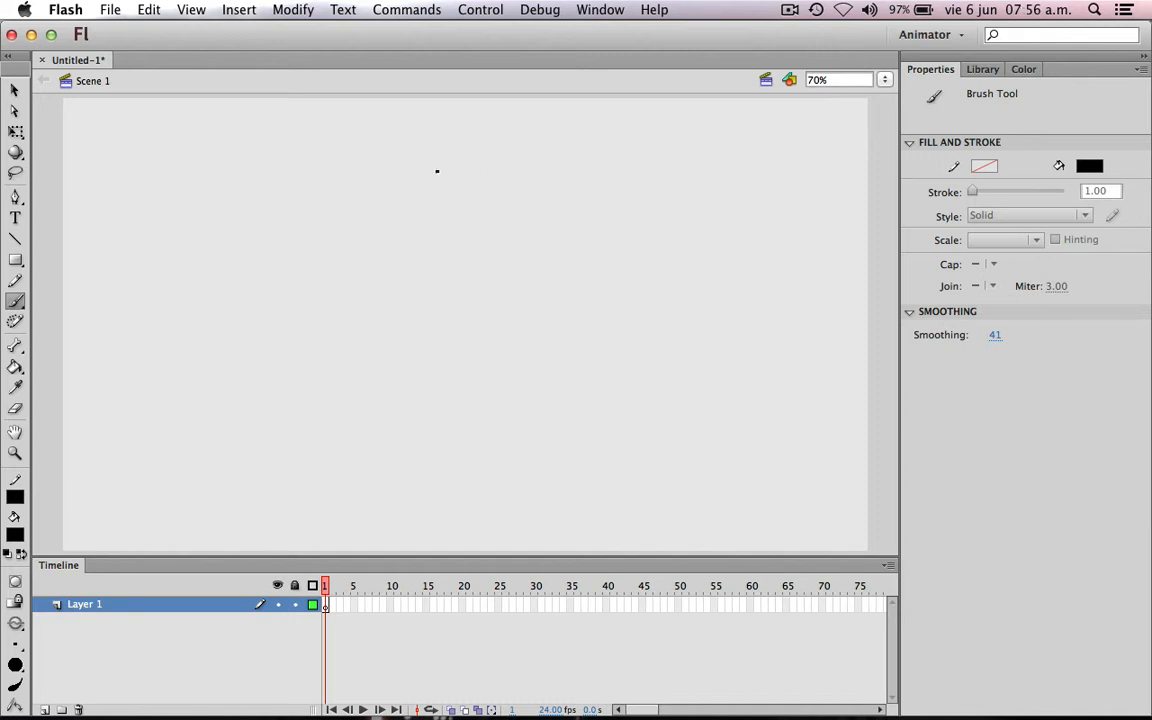
pyautogui.moveTo(437, 171)
pyautogui.mouseDown()
pyautogui.moveTo(501, 167)
pyautogui.moveTo(501, 311)
pyautogui.moveTo(463, 394)
pyautogui.mouseUp()
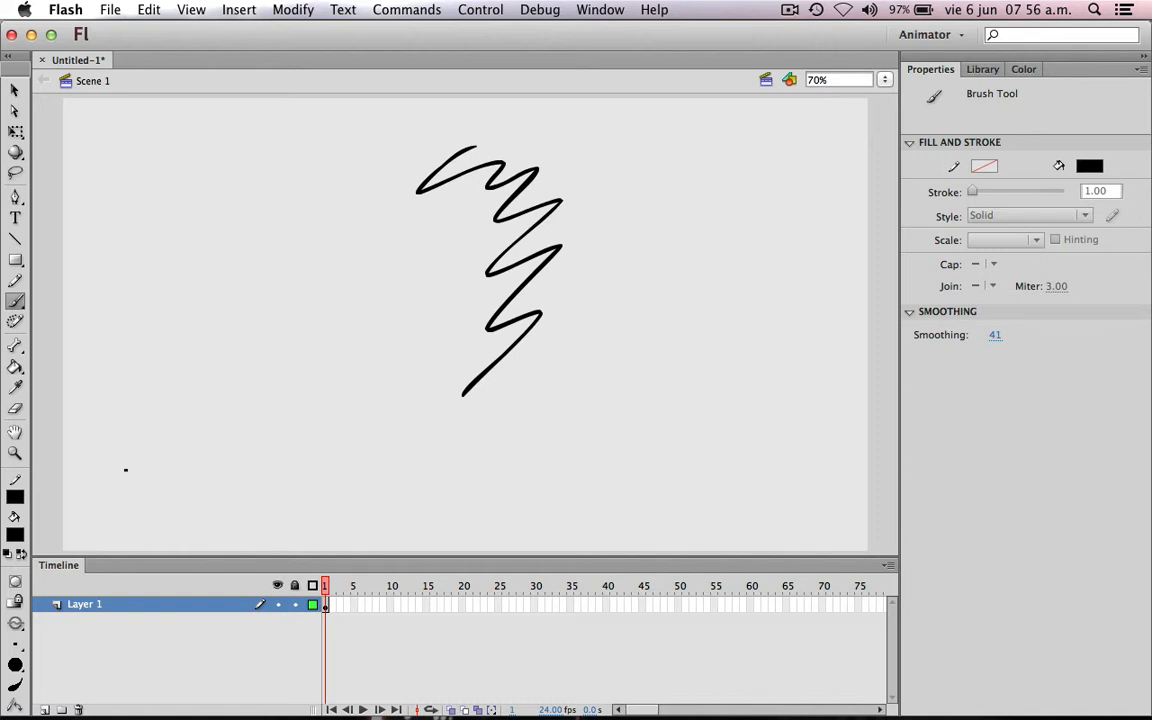
pyautogui.click(19, 499)
pyautogui.click(44, 541)
pyautogui.press('v')
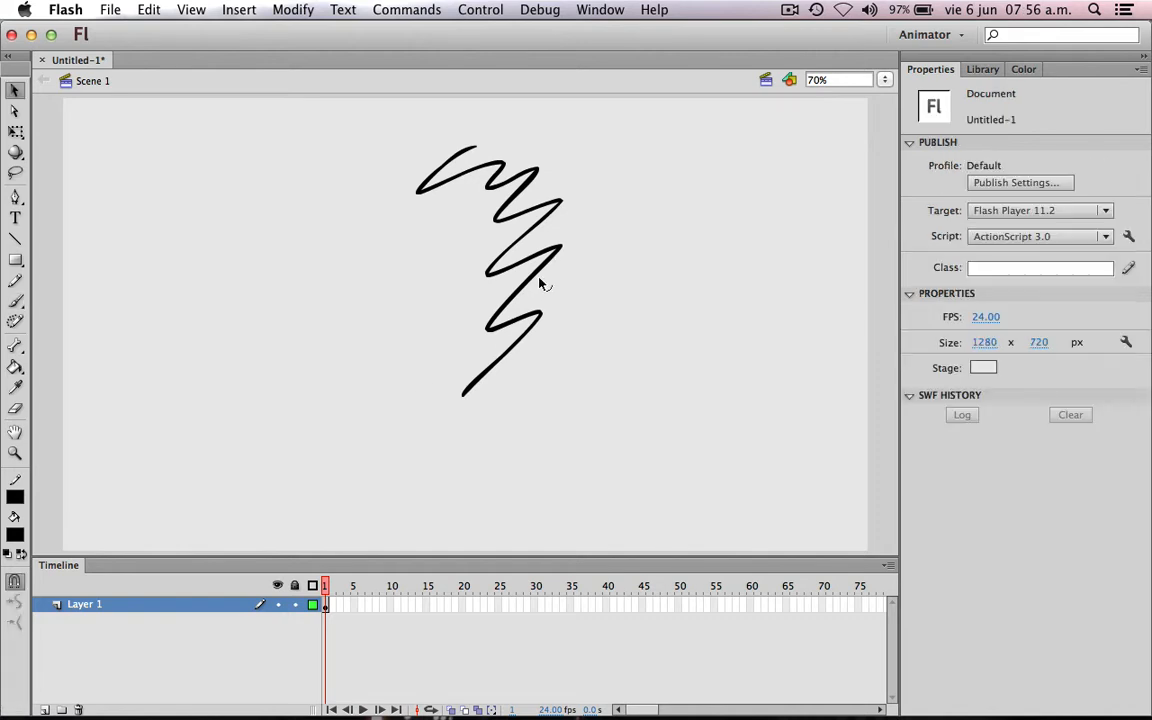
# - Select the zigzag and try to recolour it through the stroke colour
pyautogui.click(484, 357)
pyautogui.click(15, 497)
pyautogui.click(62, 540)
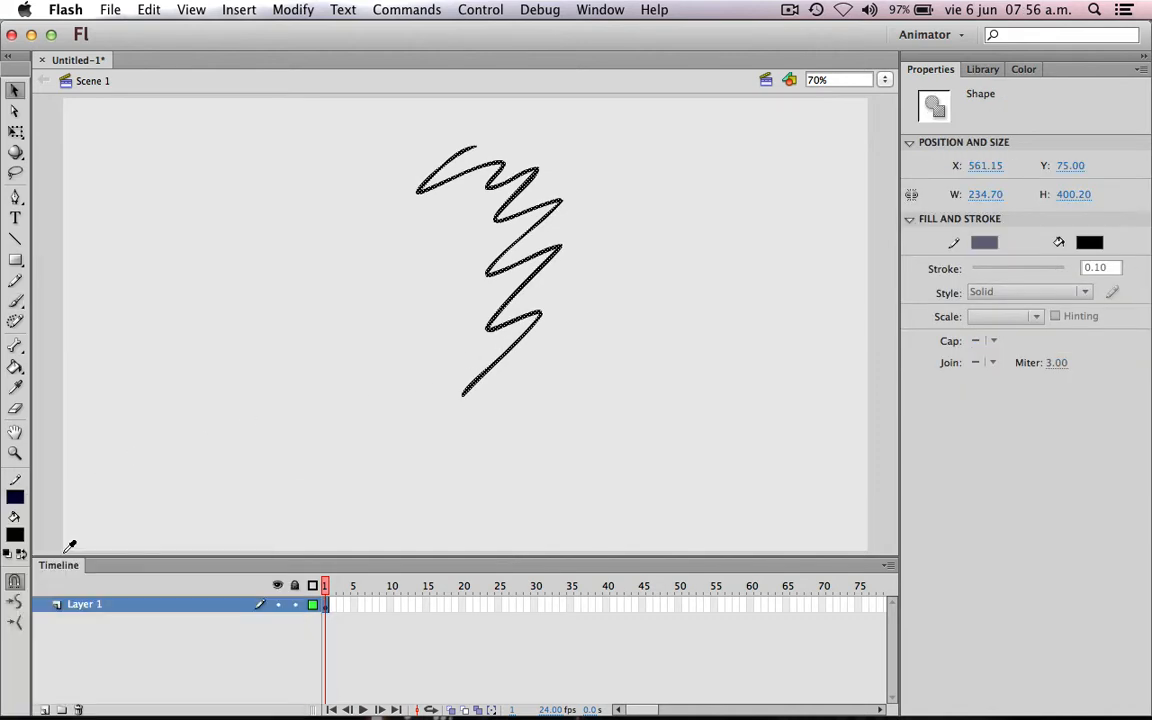
pyautogui.click(17, 498)
pyautogui.click(29, 538)
pyautogui.moveTo(30, 535); pyautogui.dragTo(33, 533)
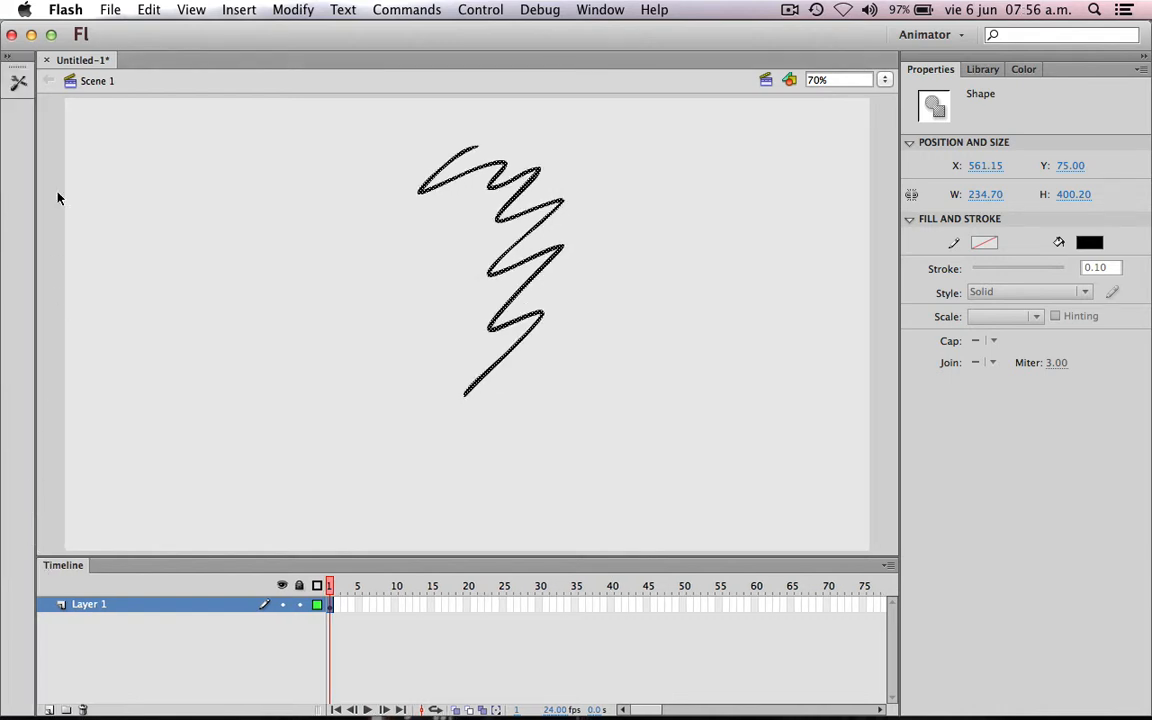
# - Change the zigzag's fill colour to green and expand the collapsed tool set again
pyautogui.click(19, 84)
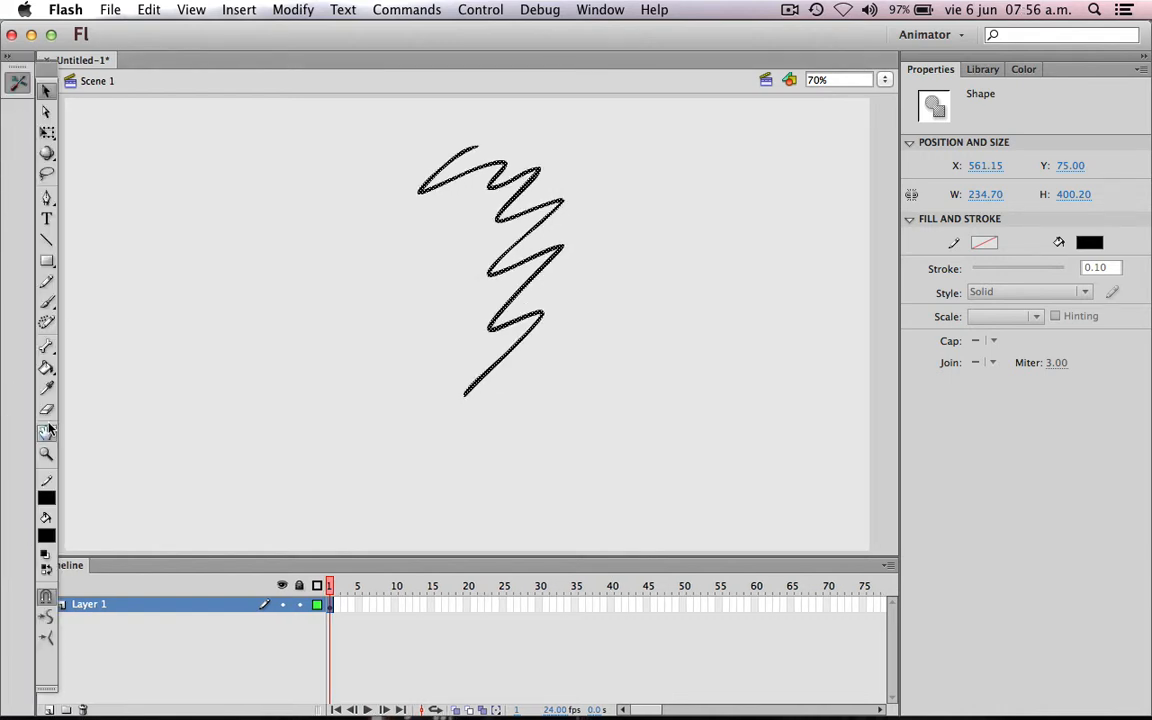
pyautogui.click(46, 497)
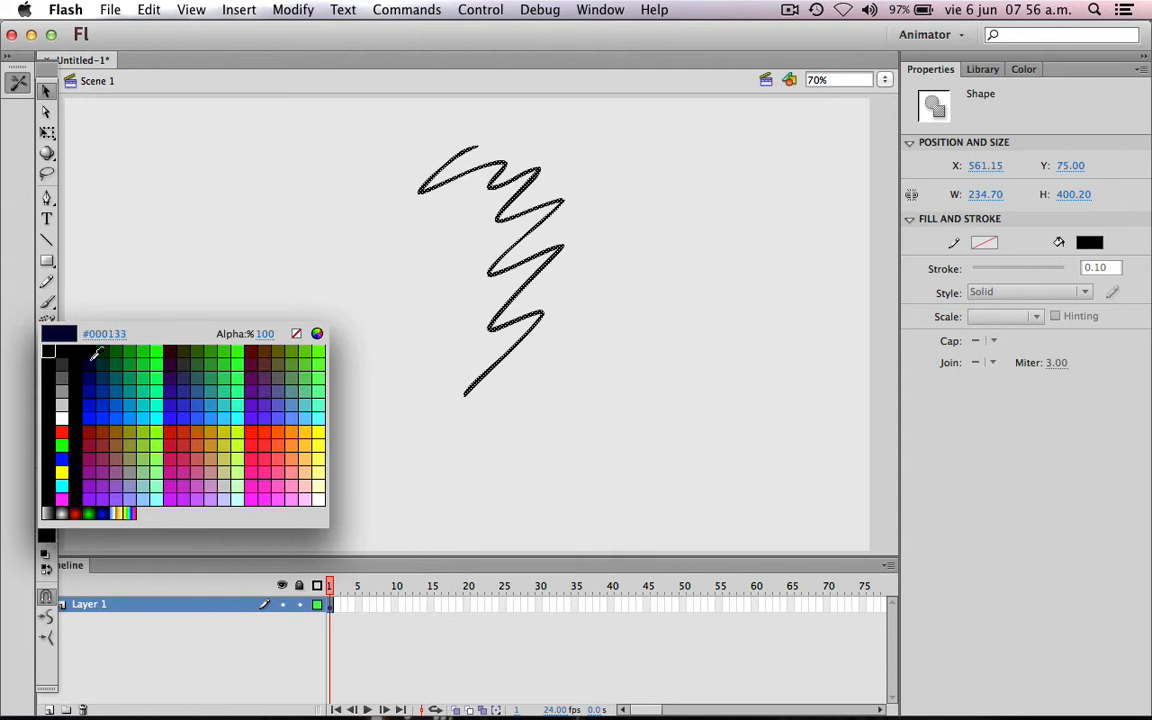
pyautogui.click(136, 358)
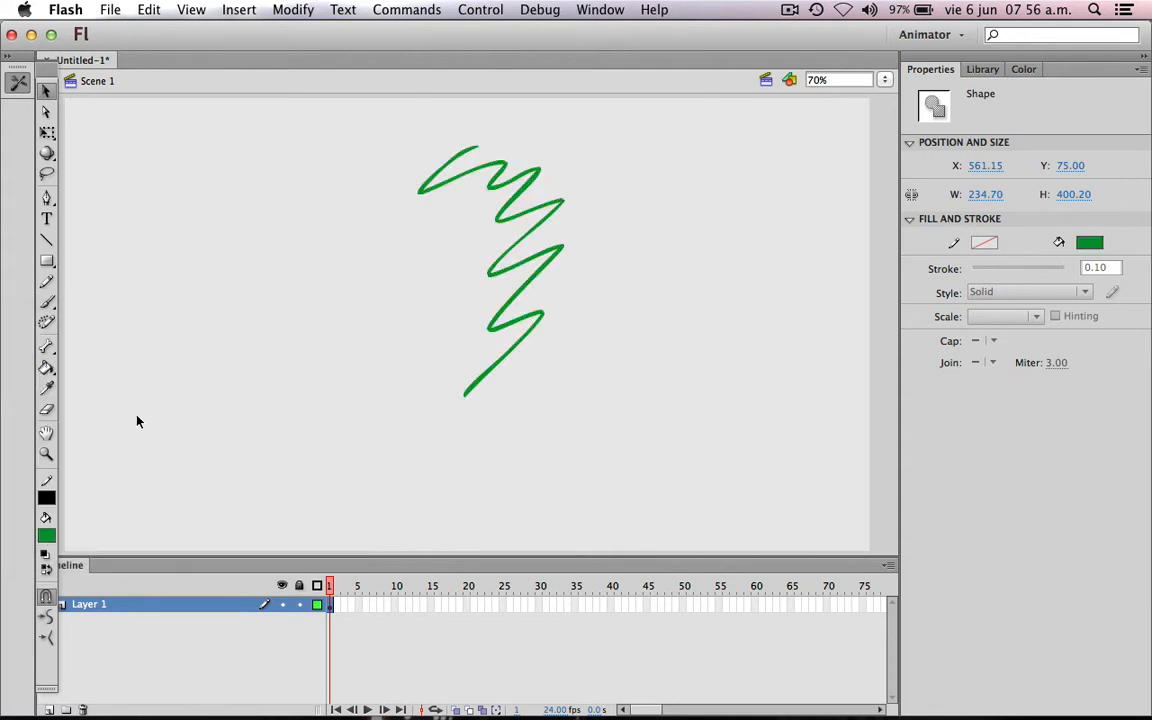
pyautogui.click(22, 58)
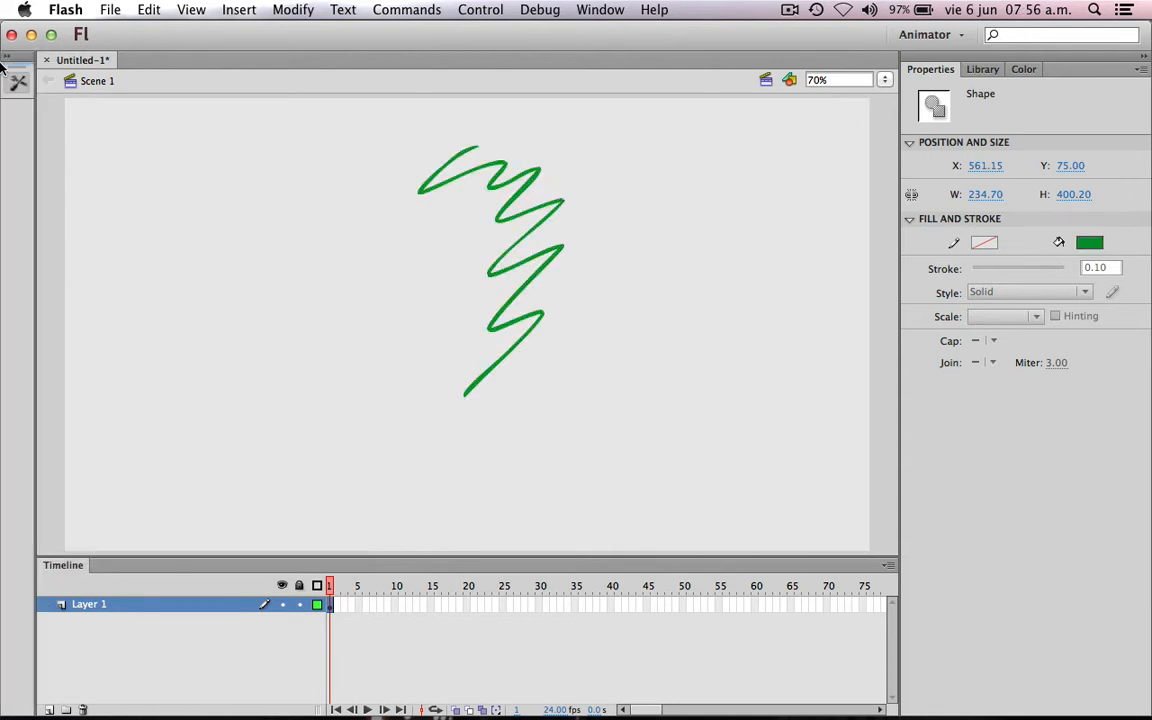
pyautogui.click(19, 83)
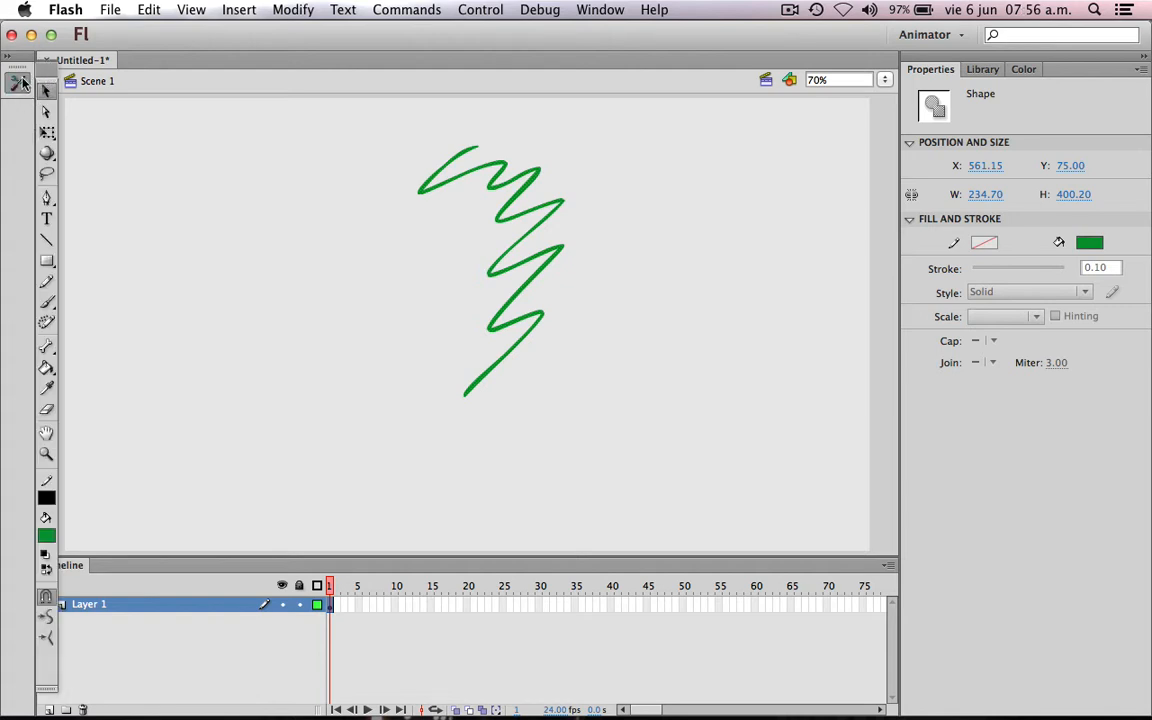
pyautogui.moveTo(14, 56); pyautogui.dragTo(14, 82)
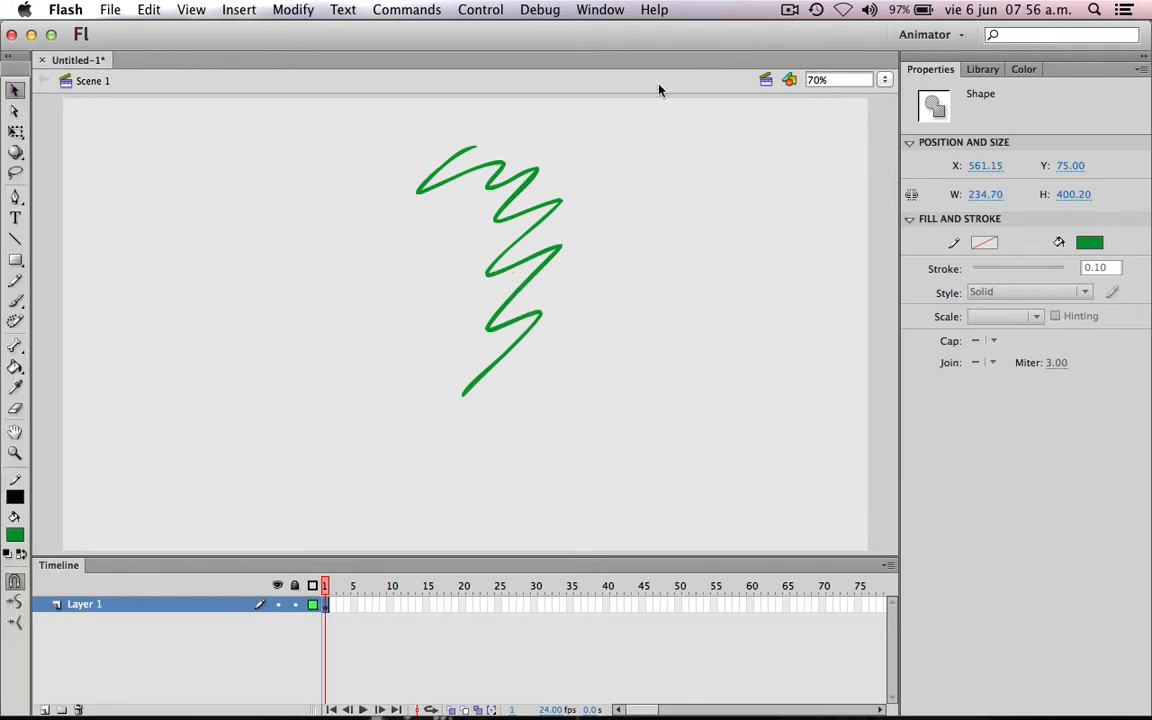
# - Delete the zigzag and draw a green rectangle with a black outline, about 522 by 281 px, near the middle of the stage
pyautogui.moveTo(687, 140)
pyautogui.mouseDown()
pyautogui.moveTo(531, 204)
pyautogui.moveTo(332, 460)
pyautogui.mouseUp()
pyautogui.press('Delete')
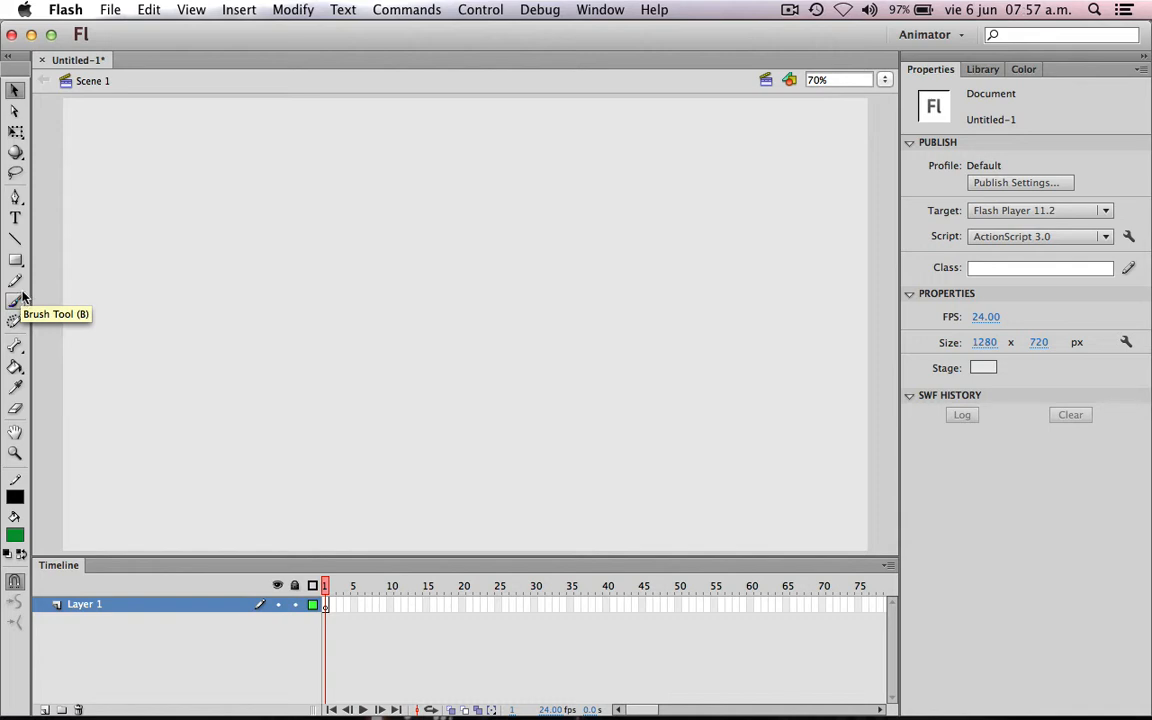
pyautogui.click(17, 260)
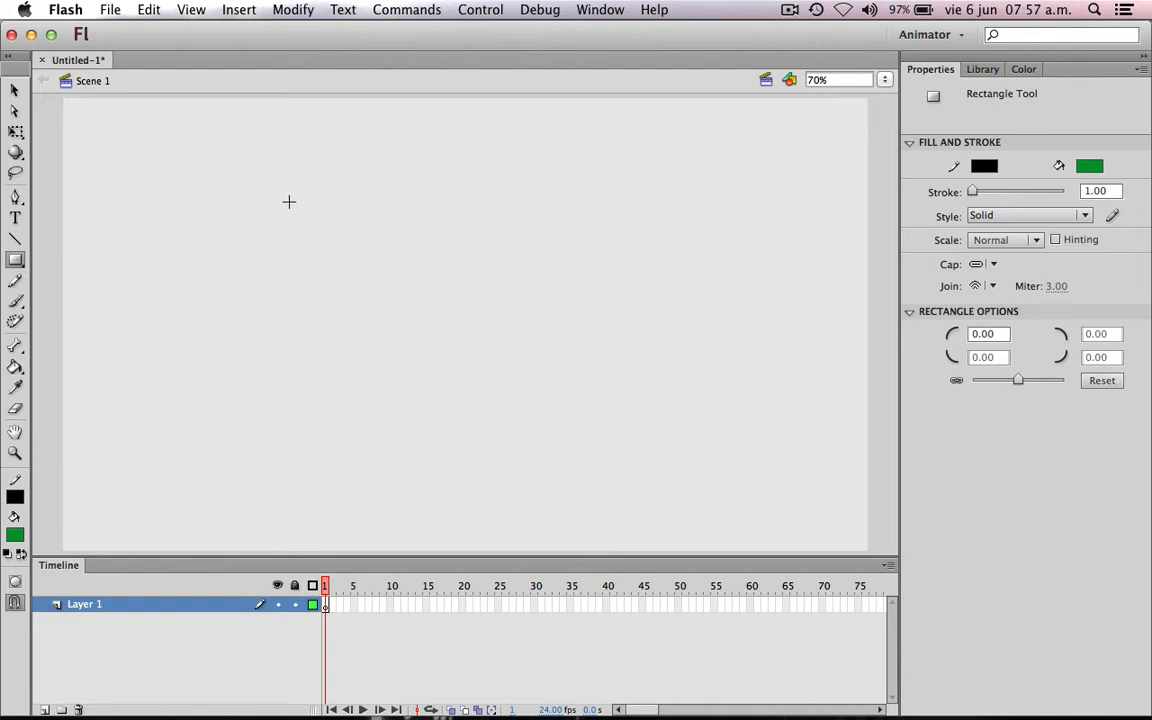
pyautogui.moveTo(324, 223); pyautogui.dragTo(654, 400)
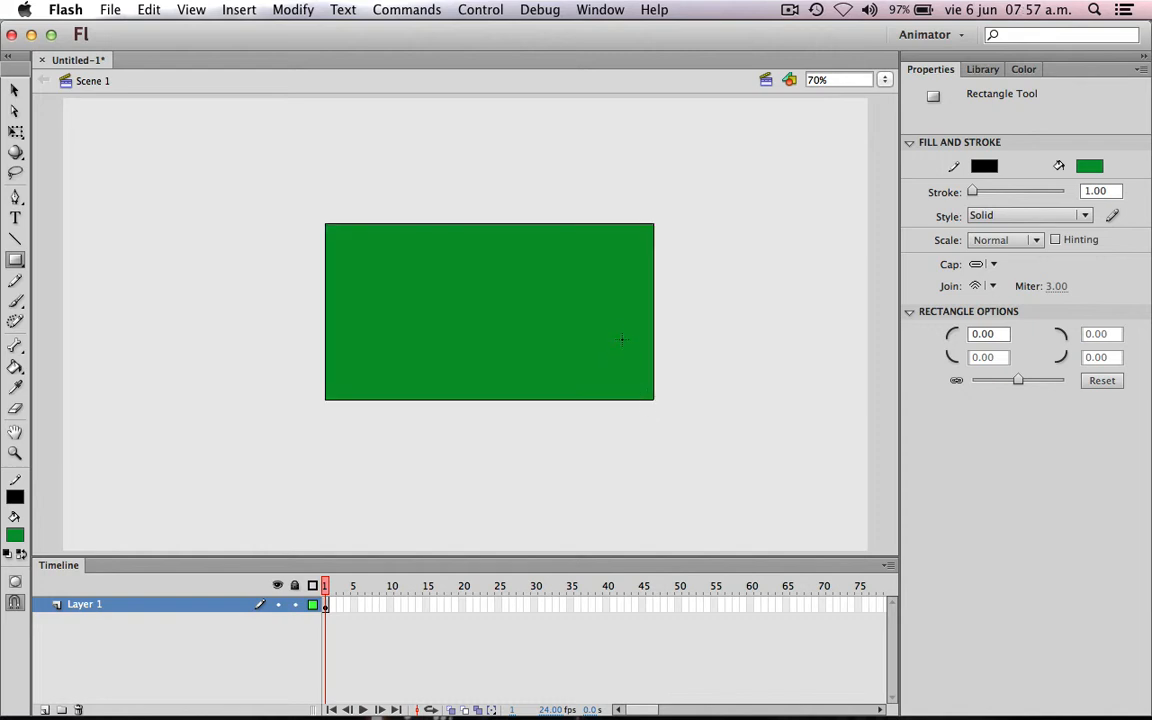
# - Select only the rectangle's green fill, followed by its entire black outline without the fill
pyautogui.press('v')
pyautogui.click(450, 323)
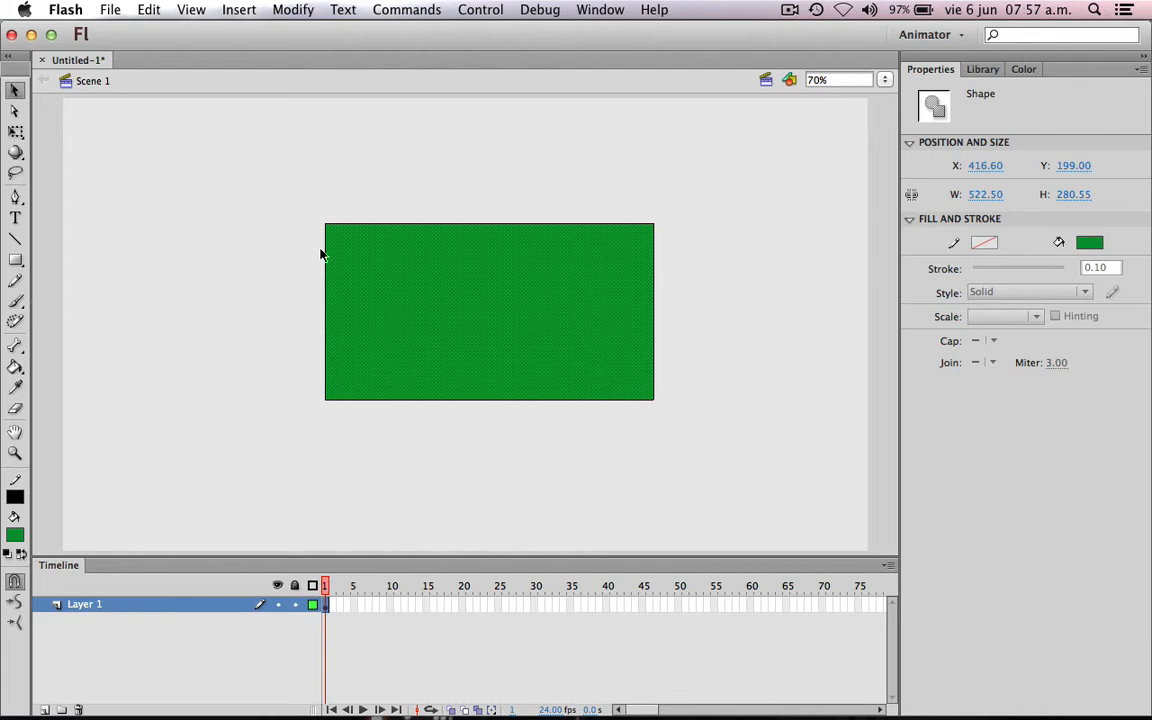
pyautogui.doubleClick(373, 224)
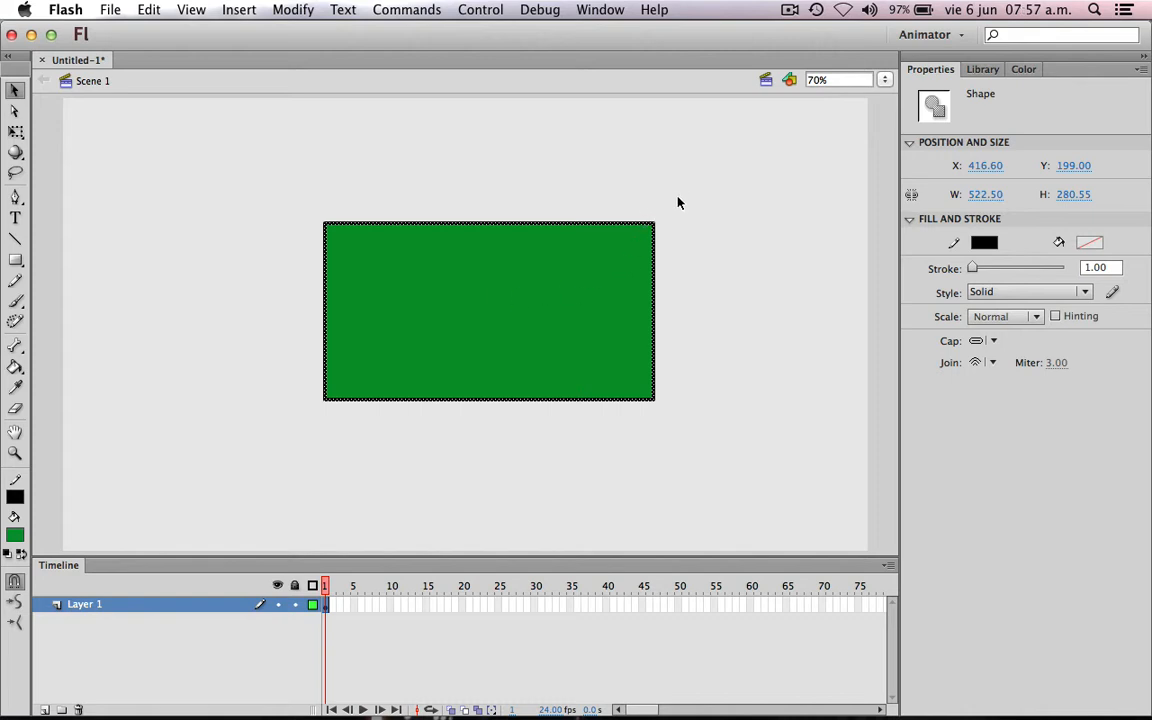
# - Draw a small freehand box outline in the stage's upper-left area with the Pencil tool and scribble green inside it with the Brush tool
pyautogui.click(15, 280)
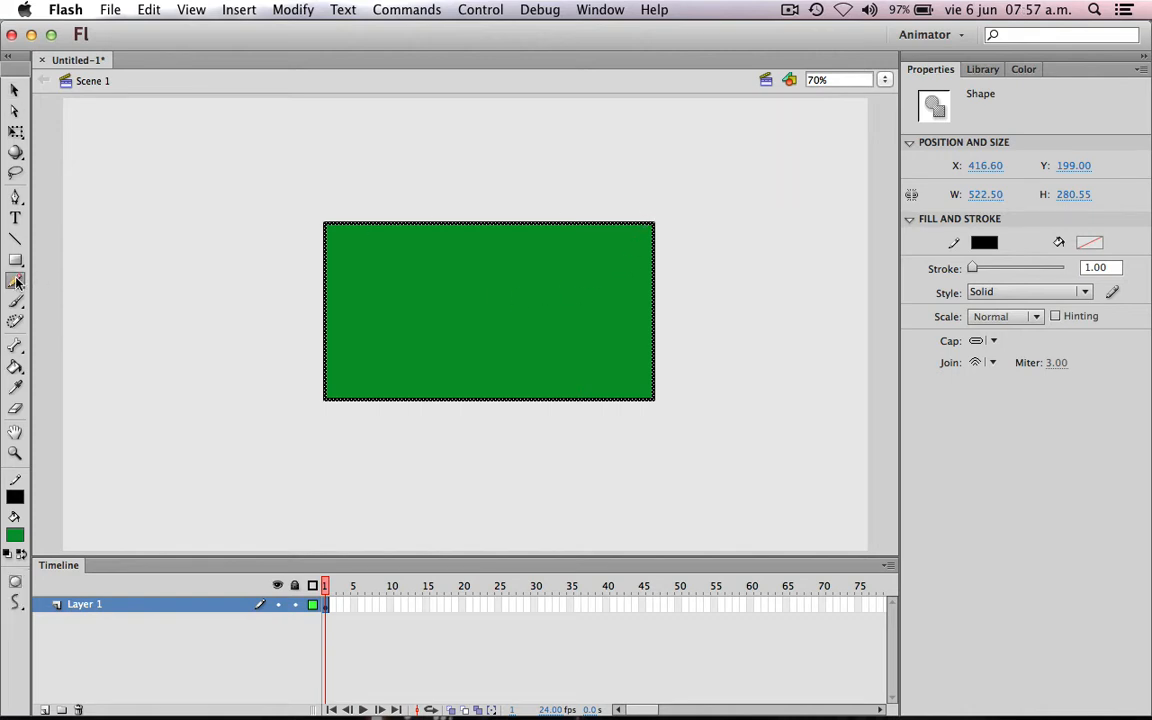
pyautogui.moveTo(113, 126)
pyautogui.mouseDown()
pyautogui.moveTo(234, 129)
pyautogui.moveTo(237, 176)
pyautogui.moveTo(196, 179)
pyautogui.moveTo(121, 174)
pyautogui.moveTo(116, 127)
pyautogui.moveTo(148, 161)
pyautogui.moveTo(199, 143)
pyautogui.moveTo(230, 177)
pyautogui.moveTo(152, 137)
pyautogui.moveTo(193, 167)
pyautogui.mouseUp()
pyautogui.click(15, 301)
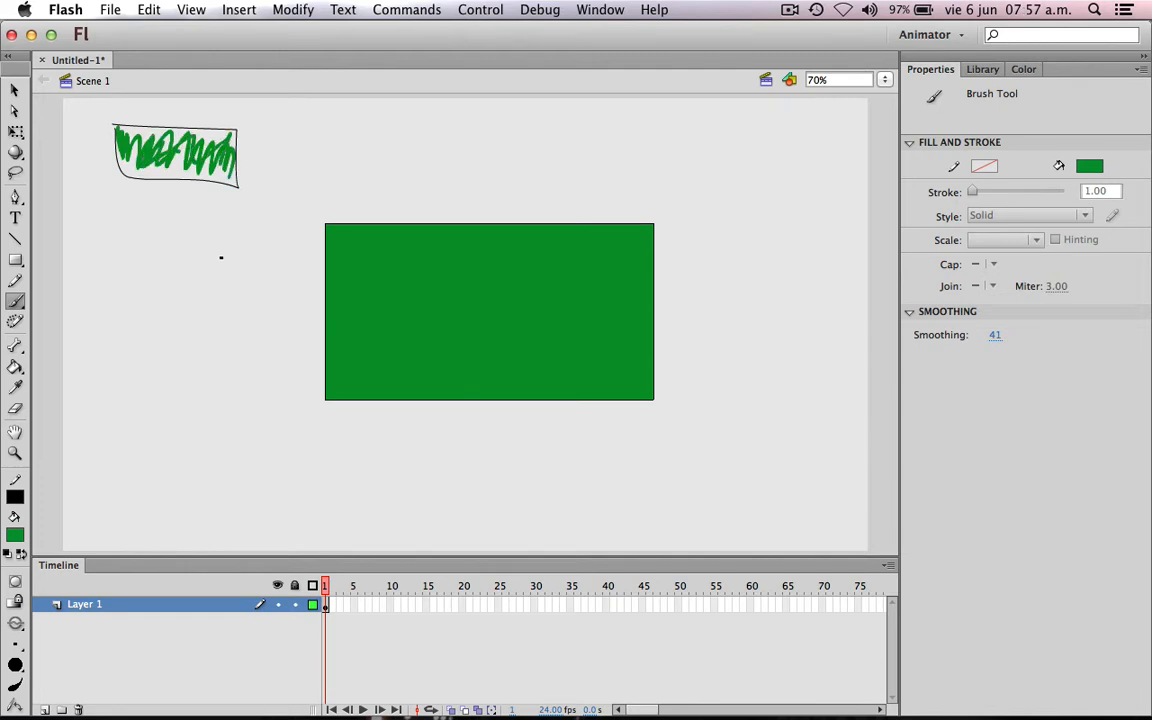
# - Delete the small freehand box's outline segments and its green brush scribble
pyautogui.press('v')
pyautogui.click(226, 186)
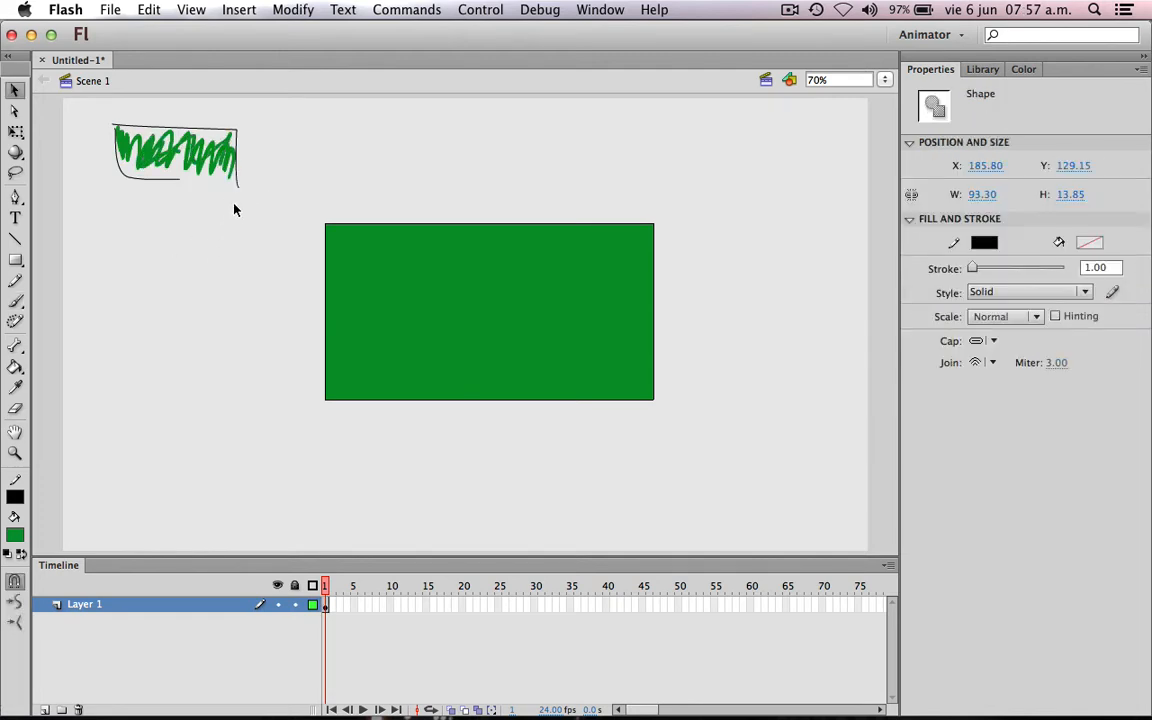
pyautogui.press('Delete')
pyautogui.moveTo(214, 137); pyautogui.dragTo(82, 205)
pyautogui.press('Delete')
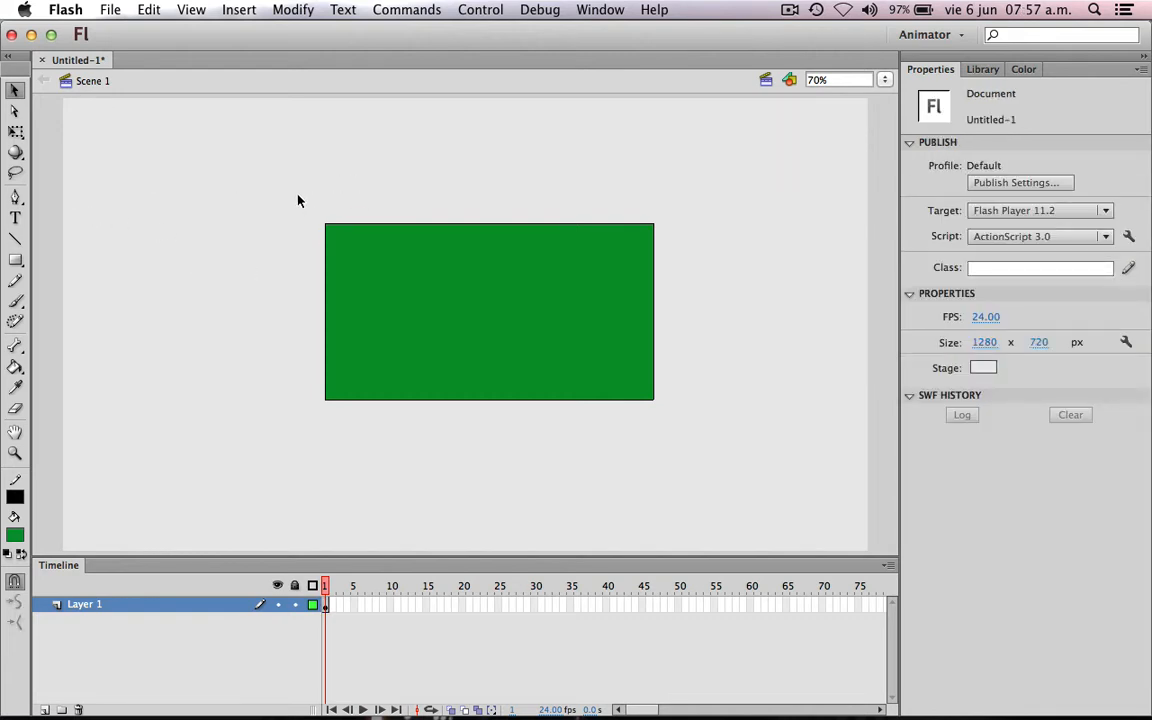
# - Select the rectangle's fill and outline together, the fill alone, and both again, finishing with everything deselected
pyautogui.doubleClick(391, 296)
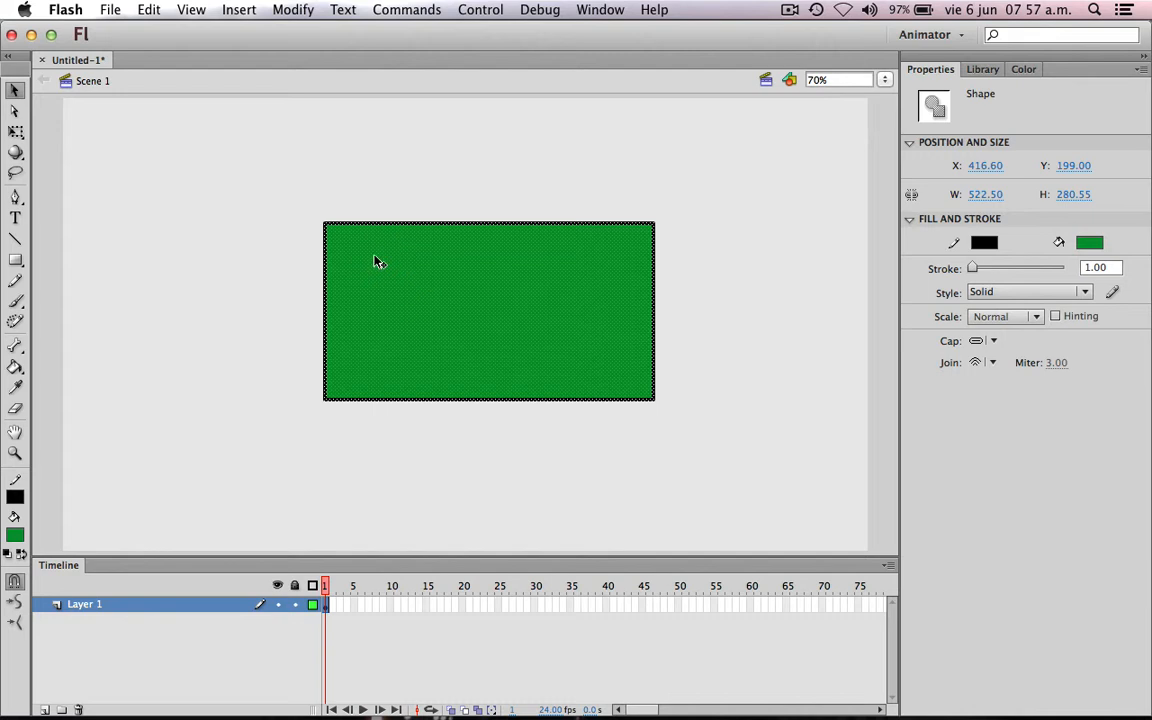
pyautogui.click(270, 303)
pyautogui.click(448, 351)
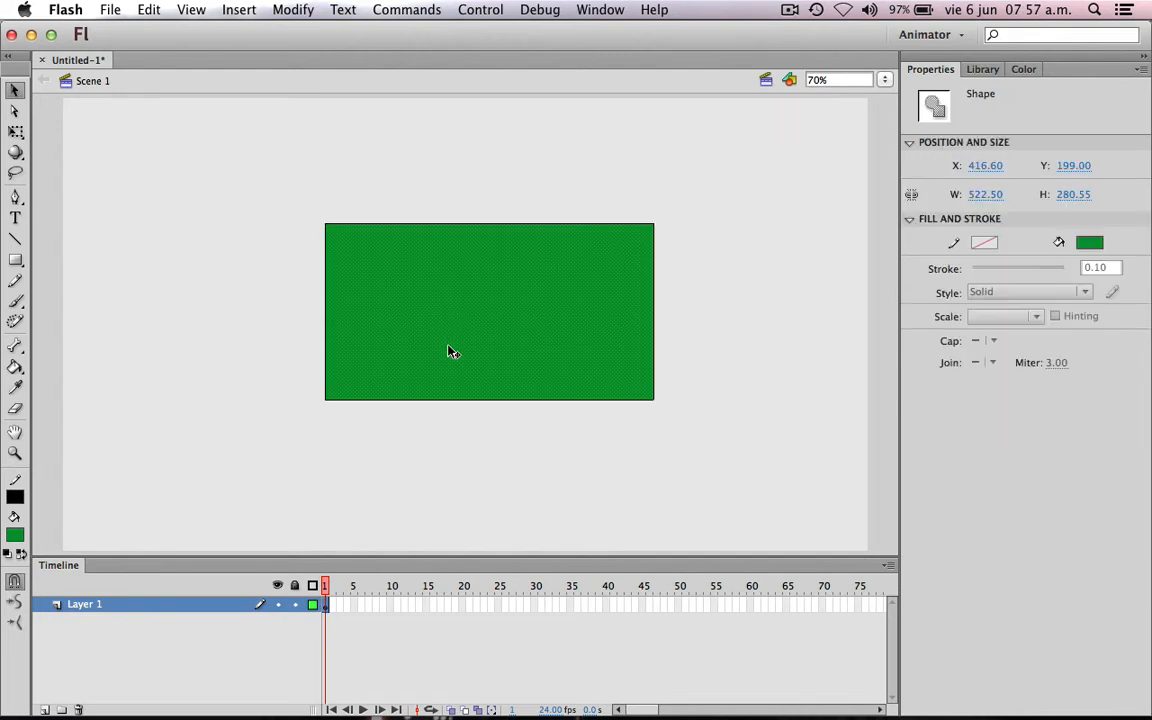
pyautogui.doubleClick(418, 291)
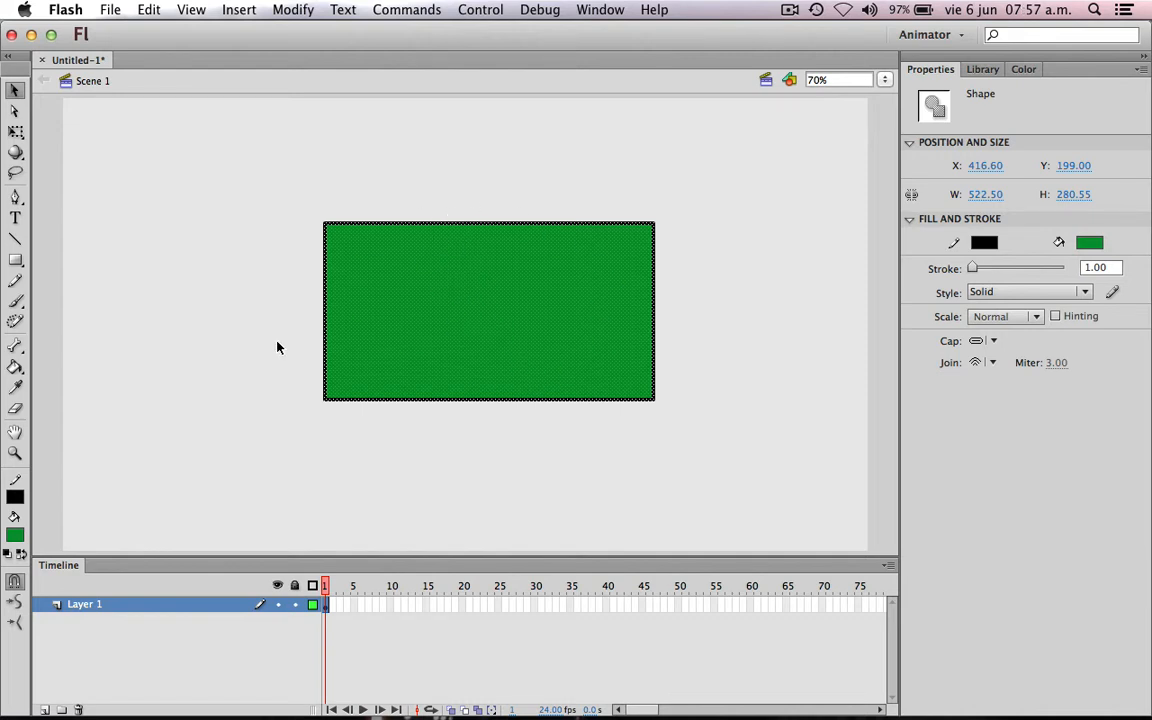
pyautogui.click(308, 399)
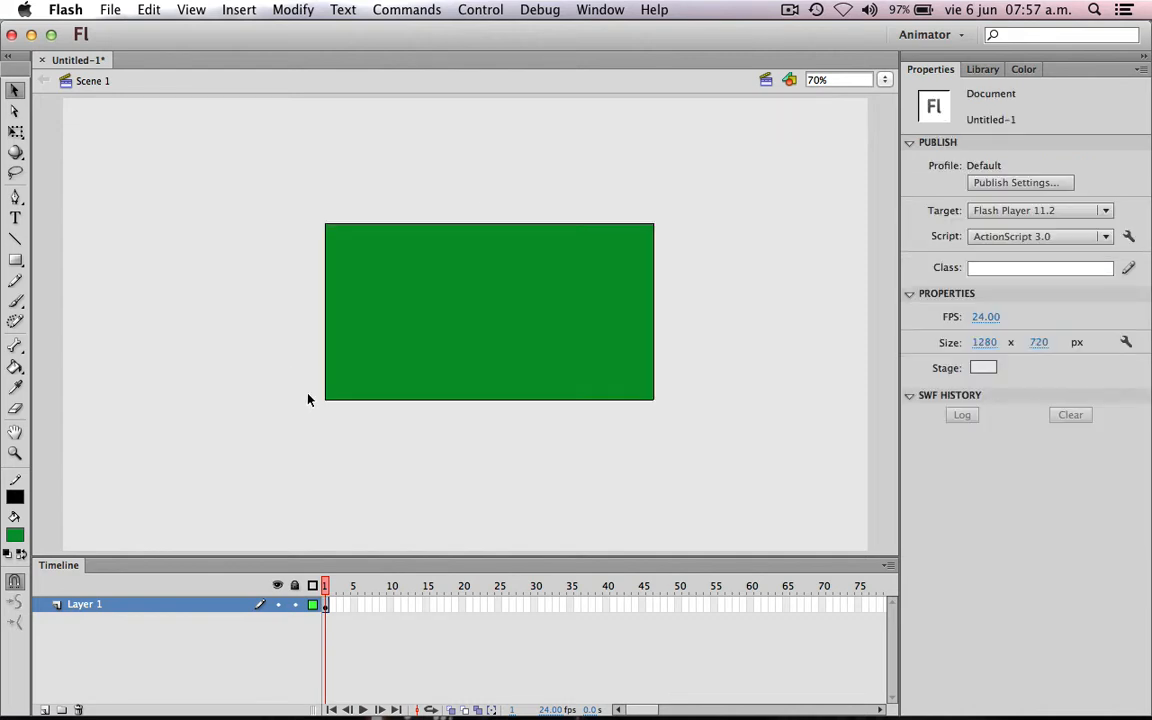
# - Select only the rectangle's left outline segment, and extend the selection to the whole rectangle
pyautogui.click(325, 304)
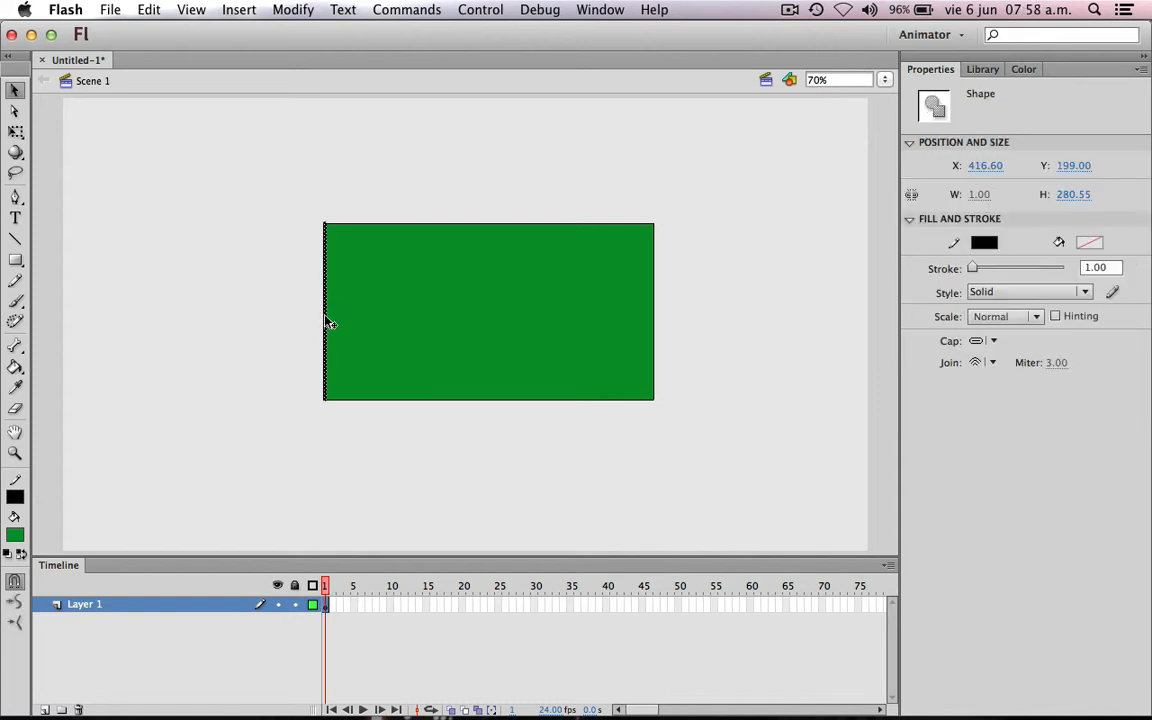
pyautogui.doubleClick(327, 322)
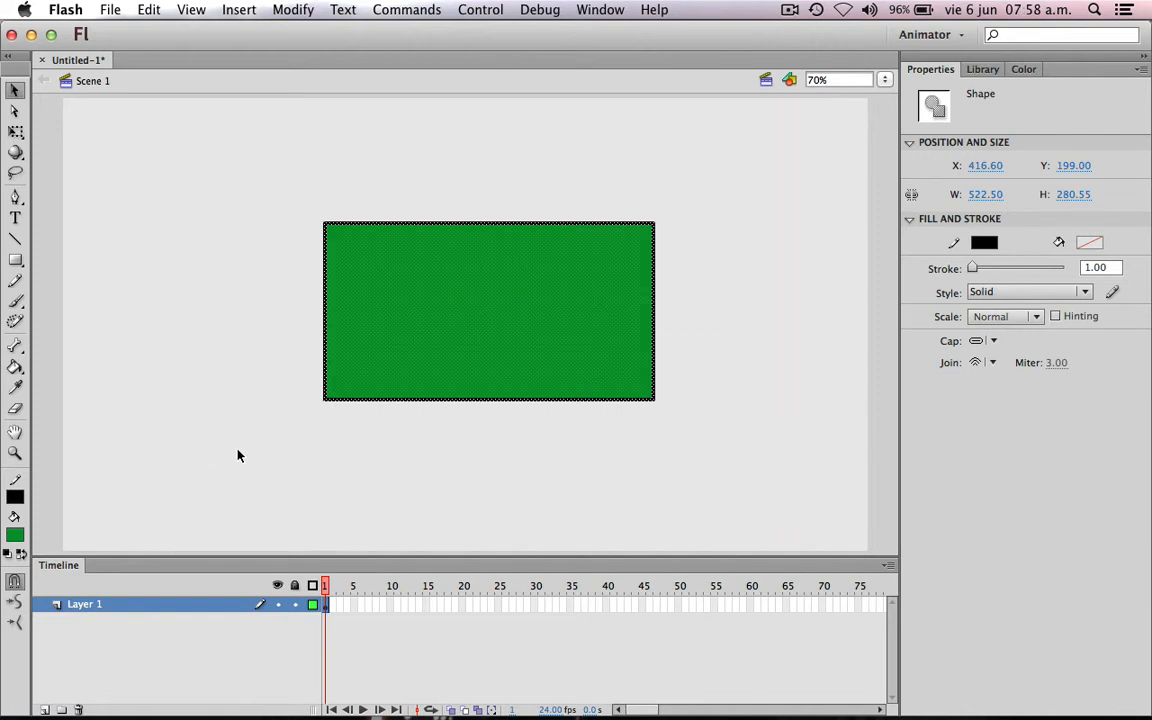
# - Delete the whole rectangle, and draw a horizontal line about 790 px long across the stage with the Line tool
pyautogui.doubleClick(617, 357)
pyautogui.press('Delete')
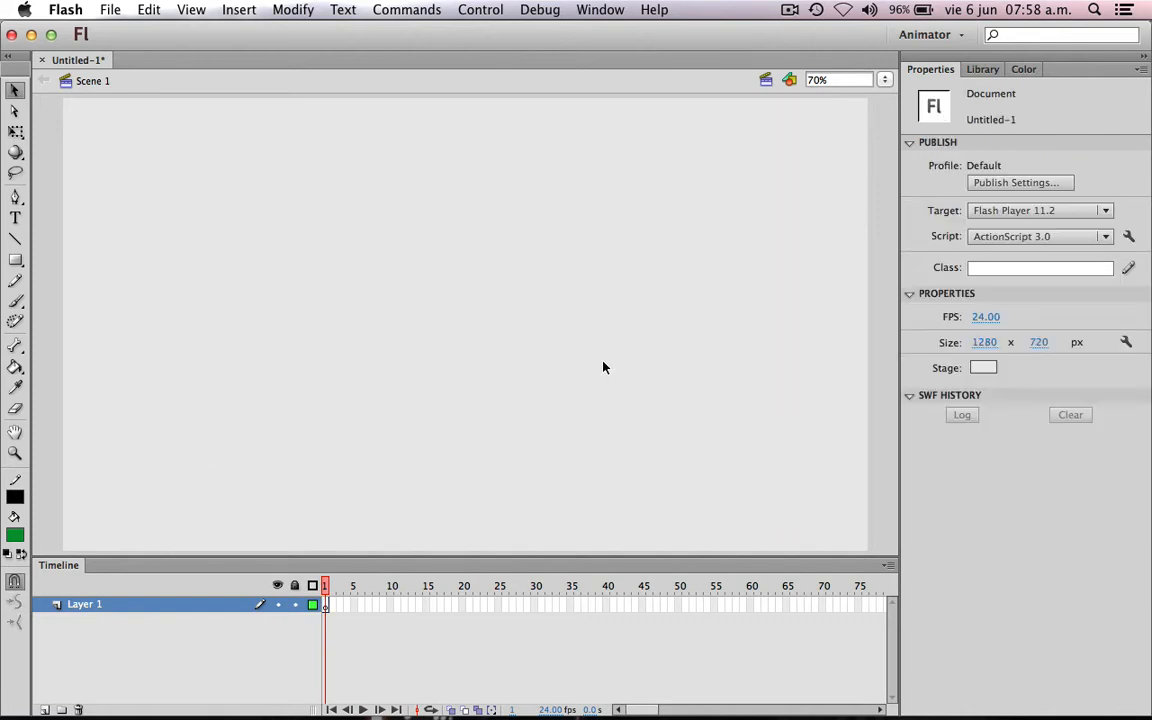
pyautogui.click(15, 239)
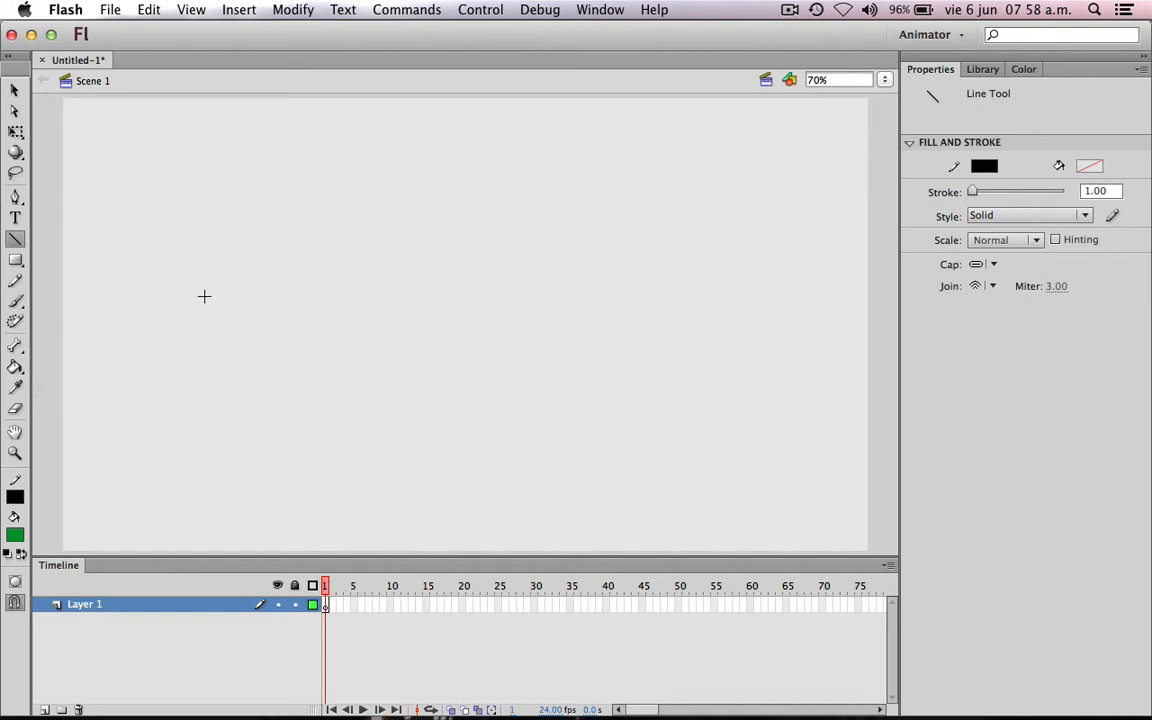
pyautogui.moveTo(210, 294)
pyautogui.mouseDown()
pyautogui.moveTo(687, 283)
pyautogui.moveTo(706, 294)
pyautogui.mouseUp()
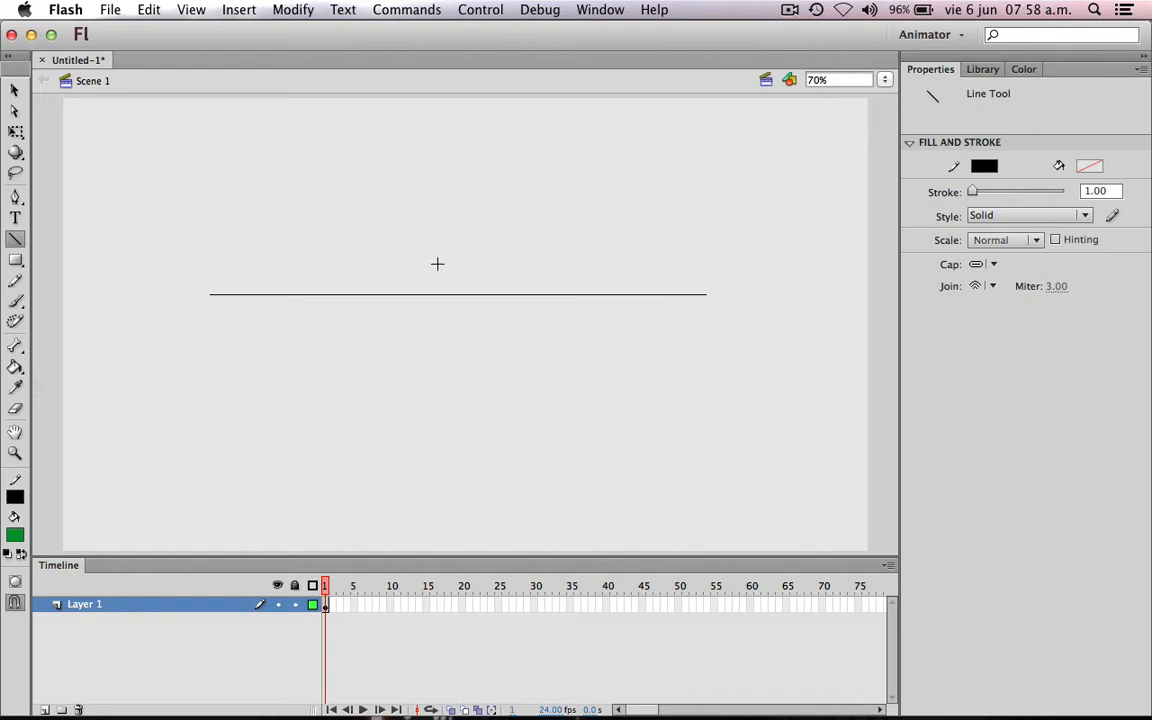
# - Bend the middle of the horizontal line downward into an arc, and pull it back straight
pyautogui.press('v')
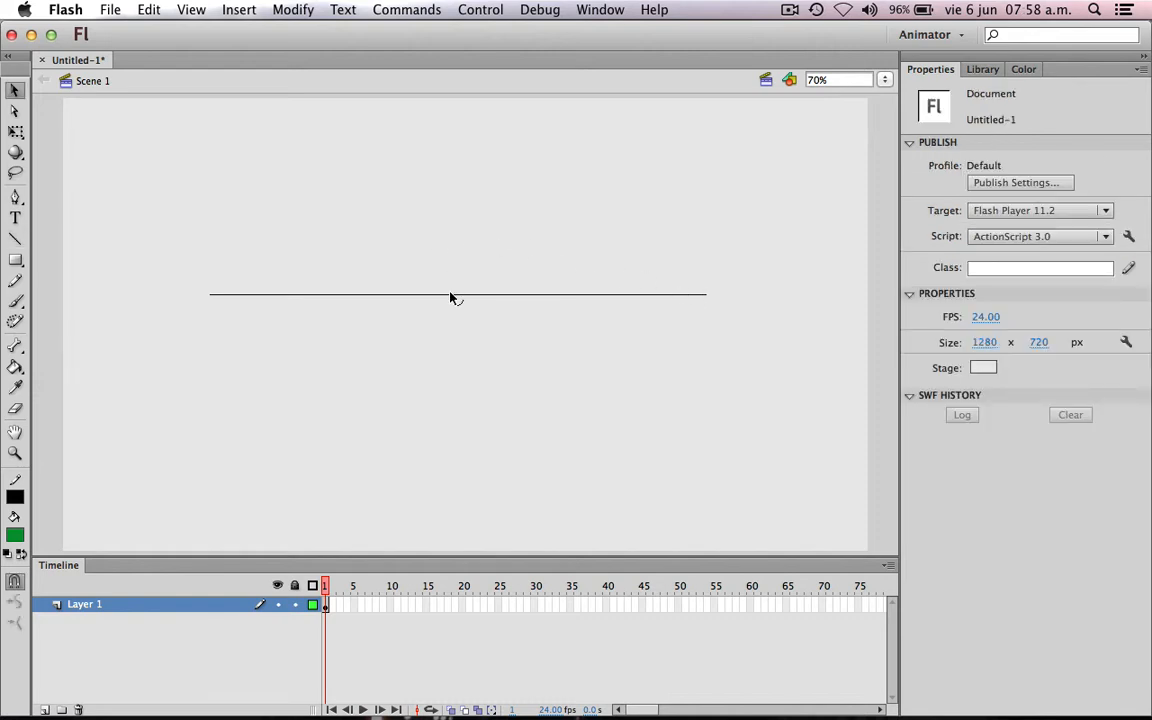
pyautogui.moveTo(453, 297); pyautogui.dragTo(460, 357)
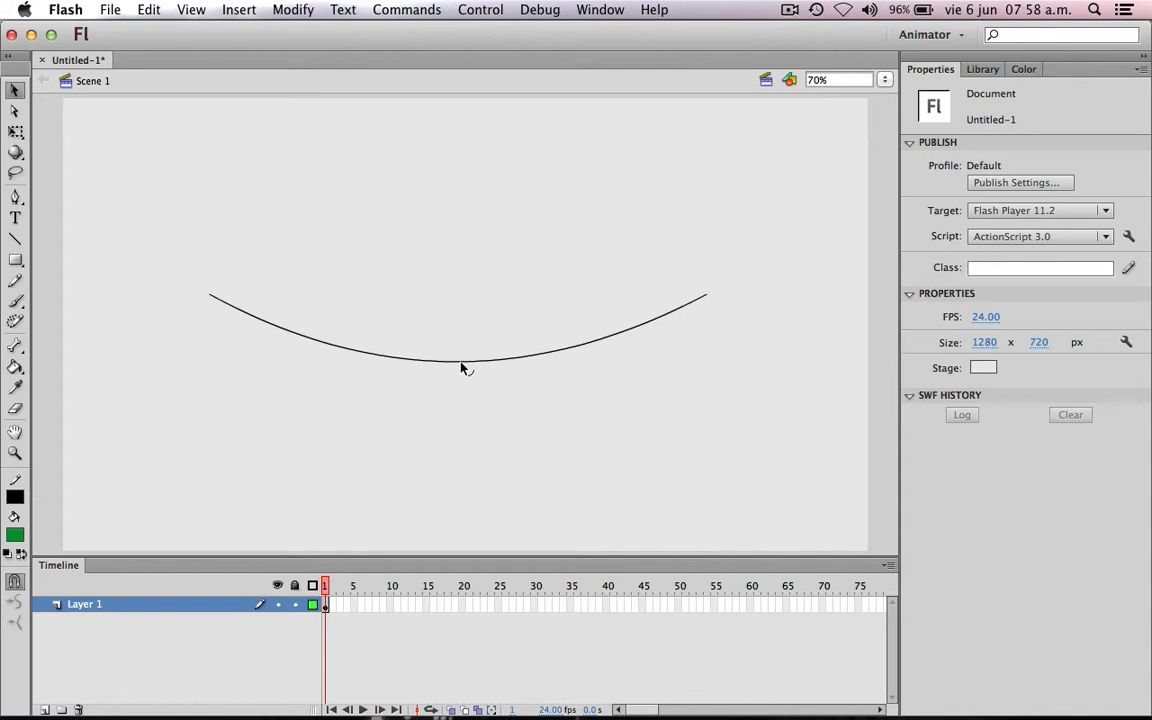
pyautogui.moveTo(461, 368); pyautogui.dragTo(458, 300)
# - Delete the horizontal line from the stage
pyautogui.click(583, 293)
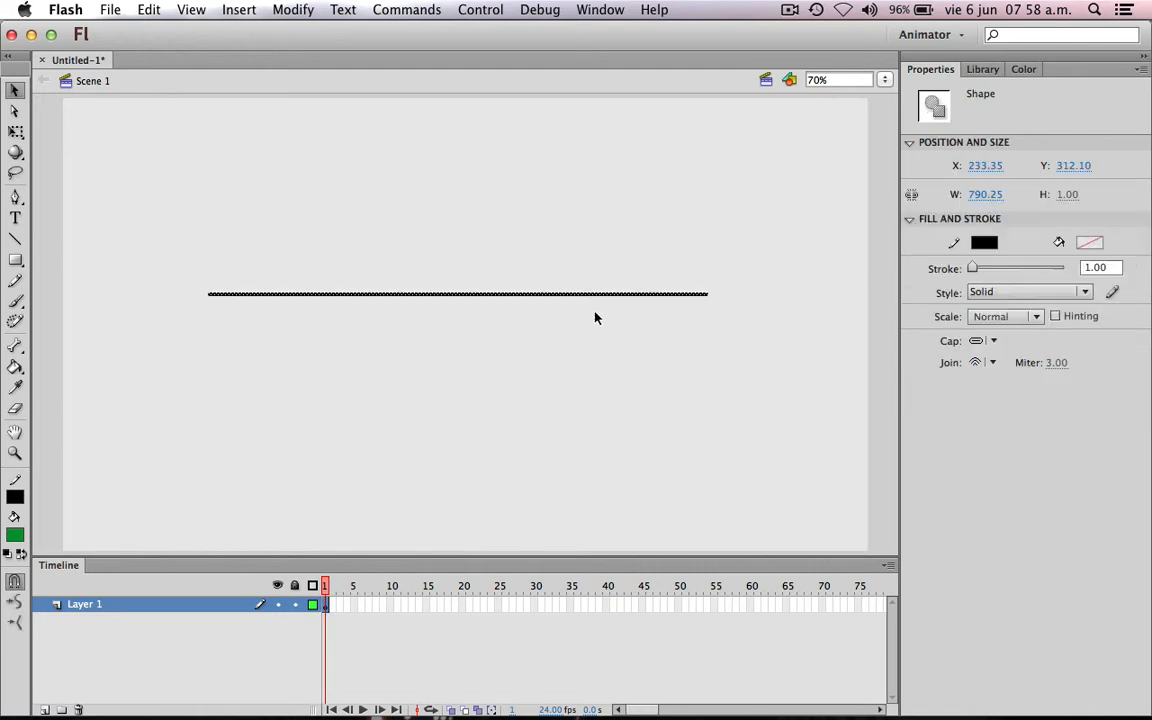
pyautogui.press('Delete')
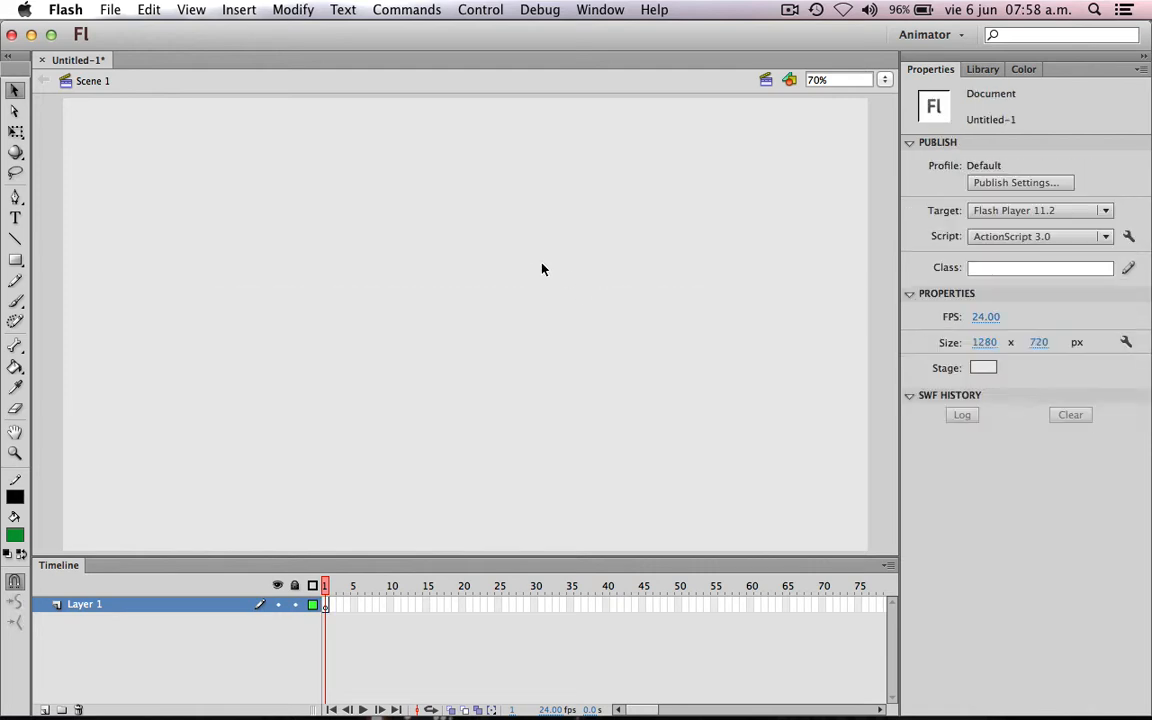
# - Draw a closed triangular outline about 660 px wide and 358 px tall with the Pen tool
pyautogui.click(15, 197)
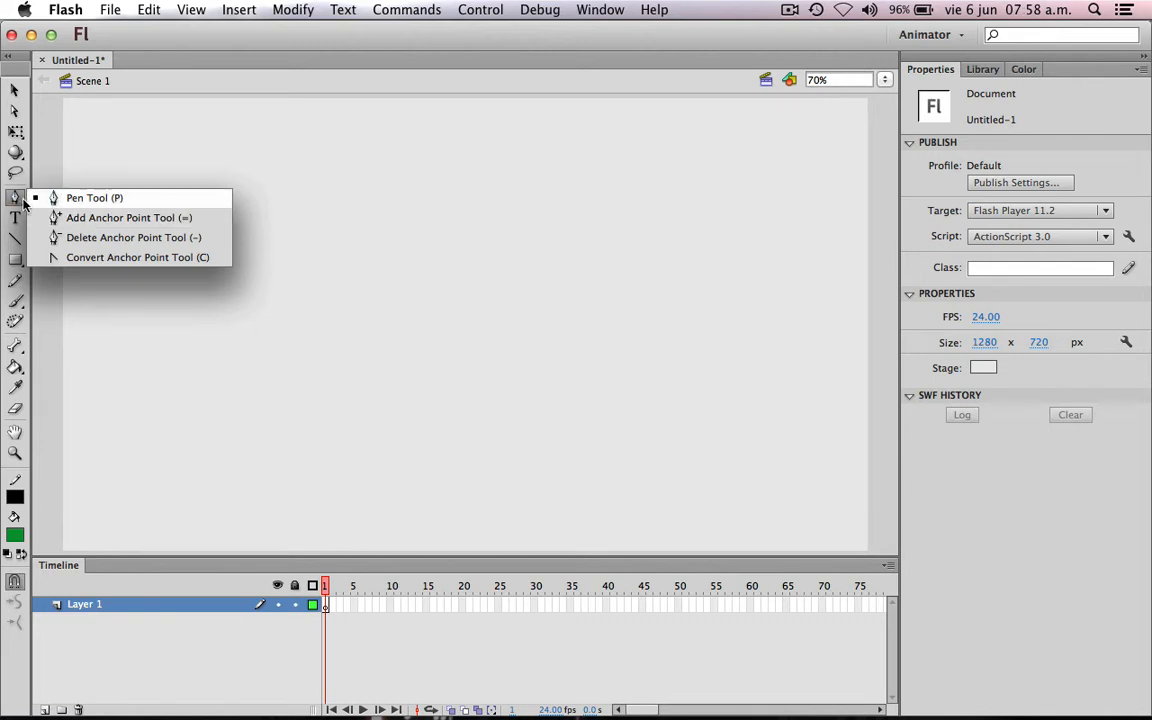
pyautogui.click(90, 198)
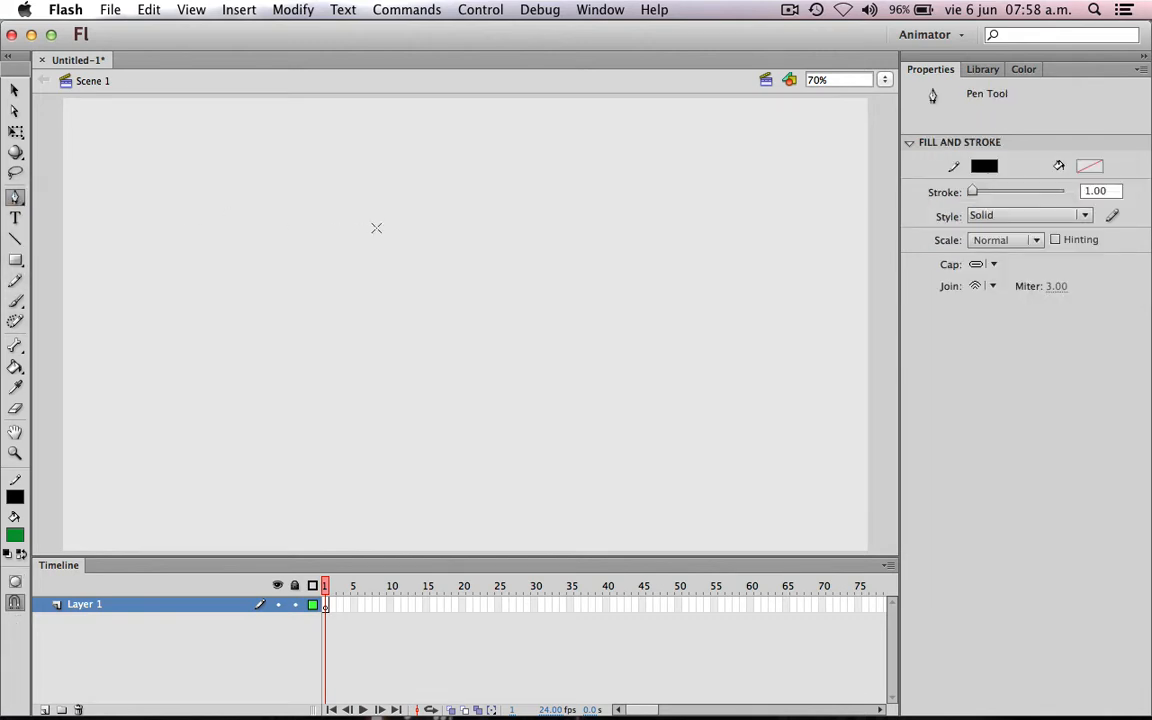
pyautogui.click(232, 197)
pyautogui.click(383, 395)
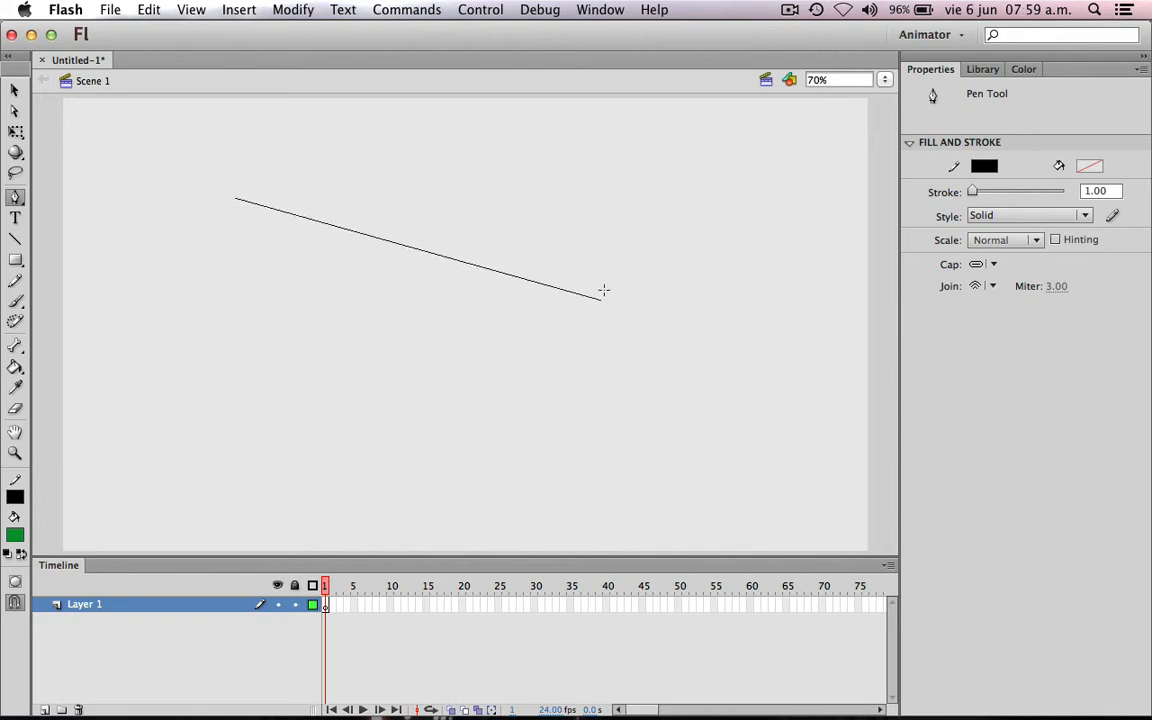
pyautogui.click(648, 356)
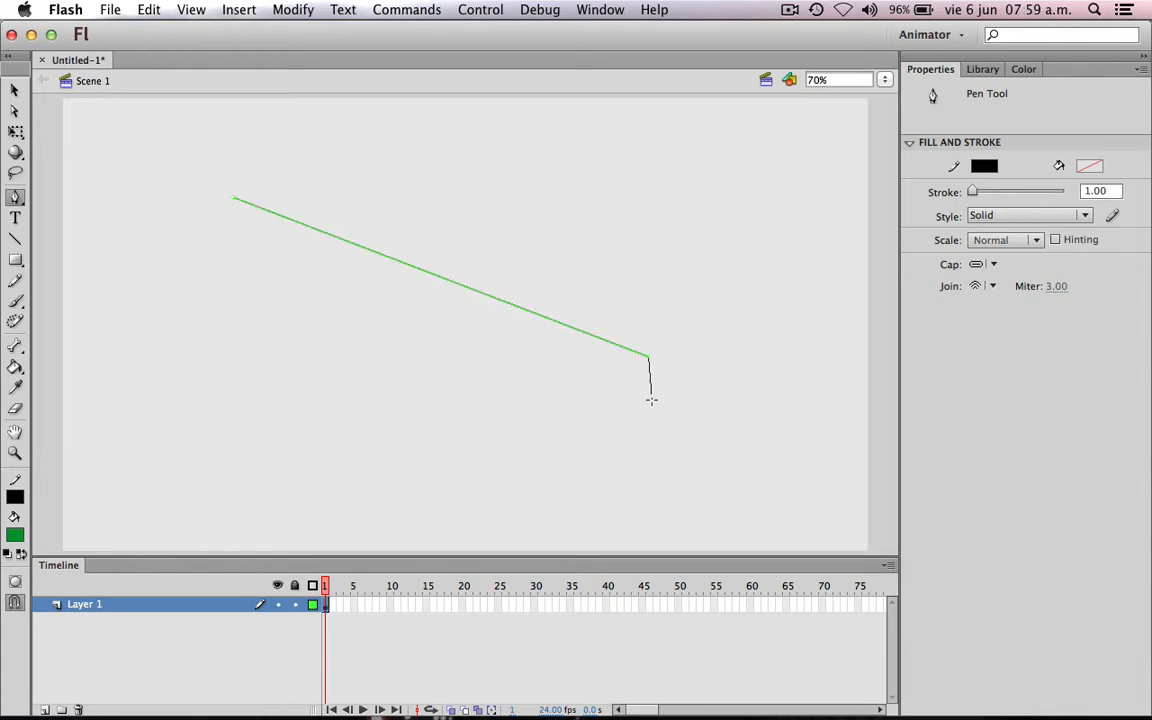
pyautogui.click(270, 421)
pyautogui.click(233, 200)
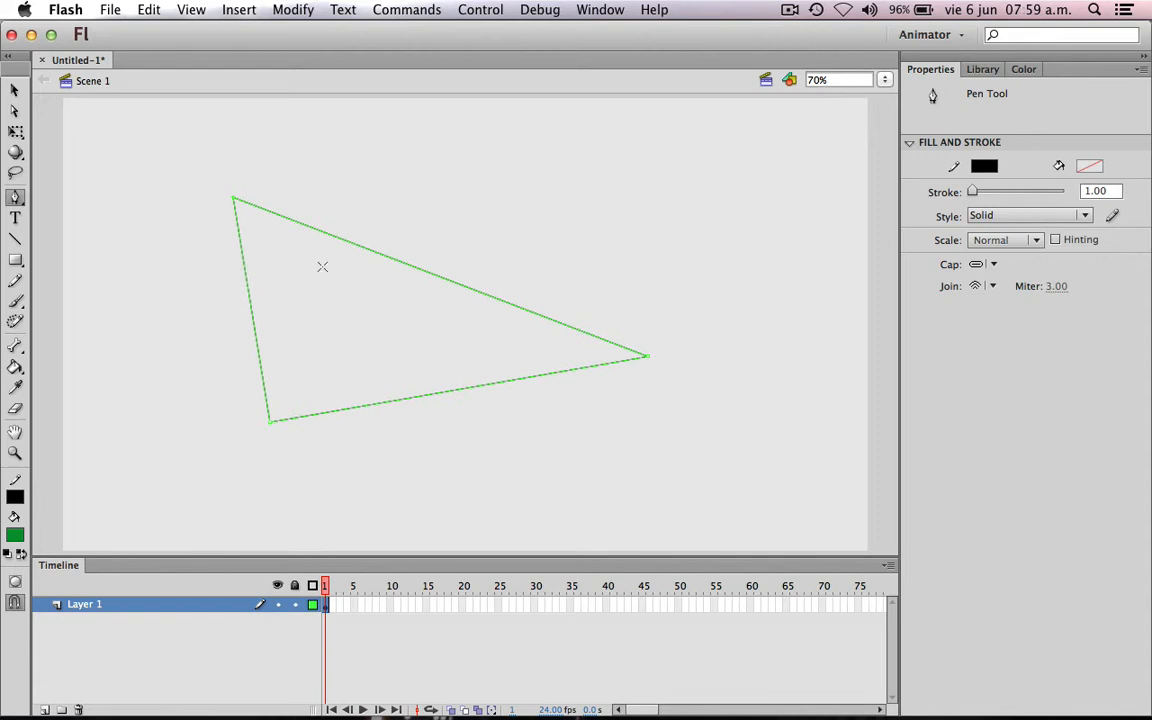
# - Select the triangle's lower edge alone and its left edge alone, deselecting after each
pyautogui.press('v')
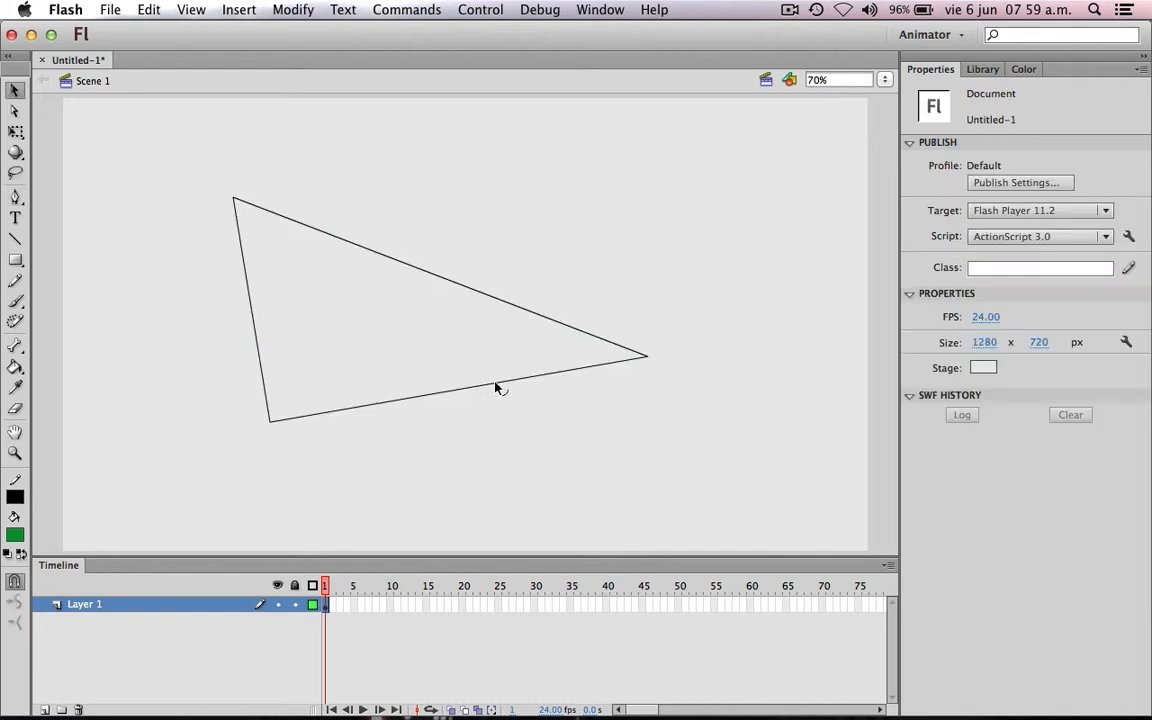
pyautogui.click(496, 385)
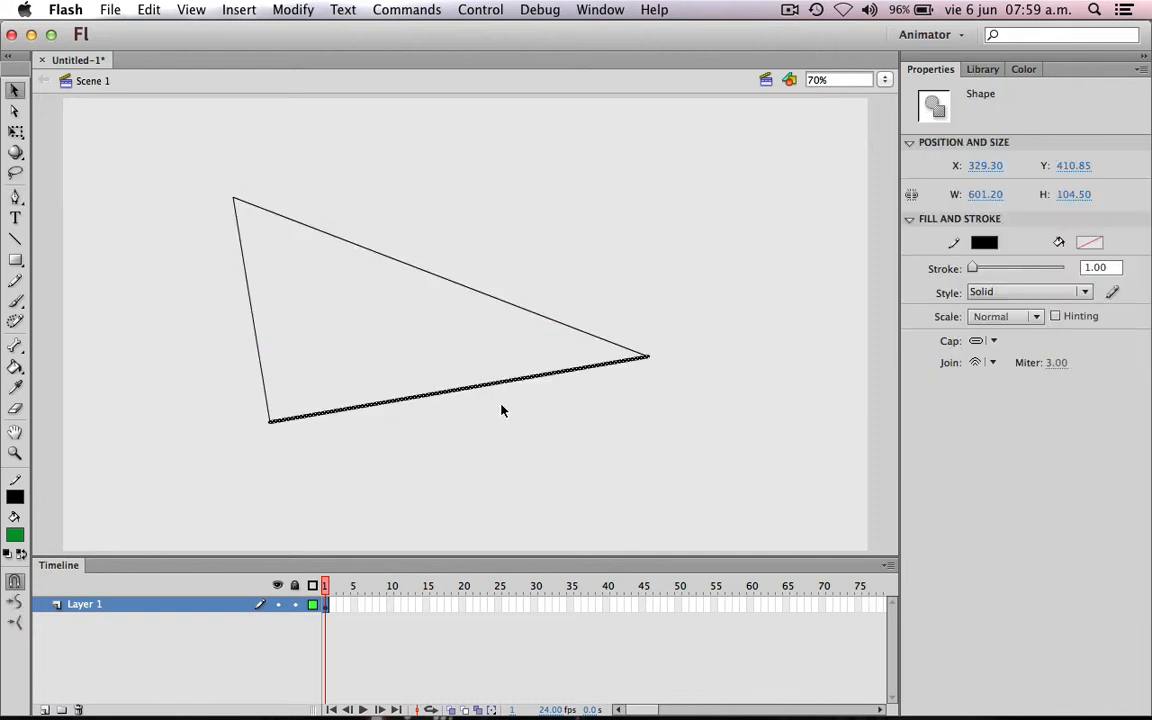
pyautogui.click(602, 337)
pyautogui.click(257, 303)
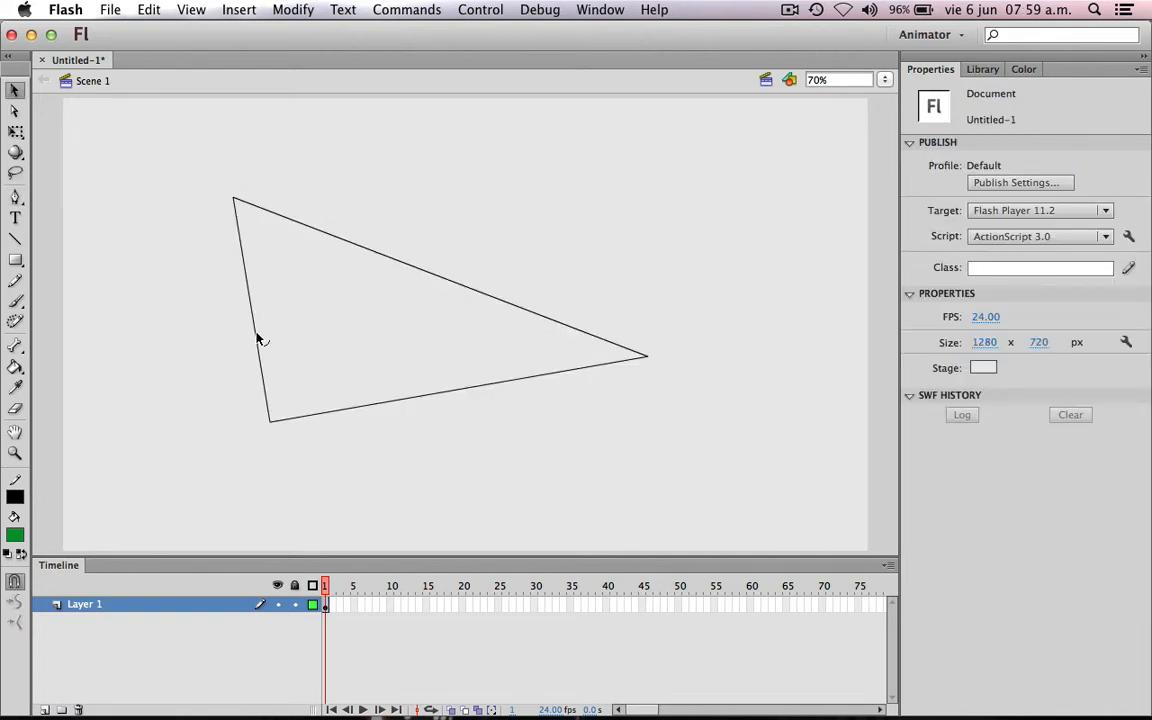
pyautogui.click(257, 333)
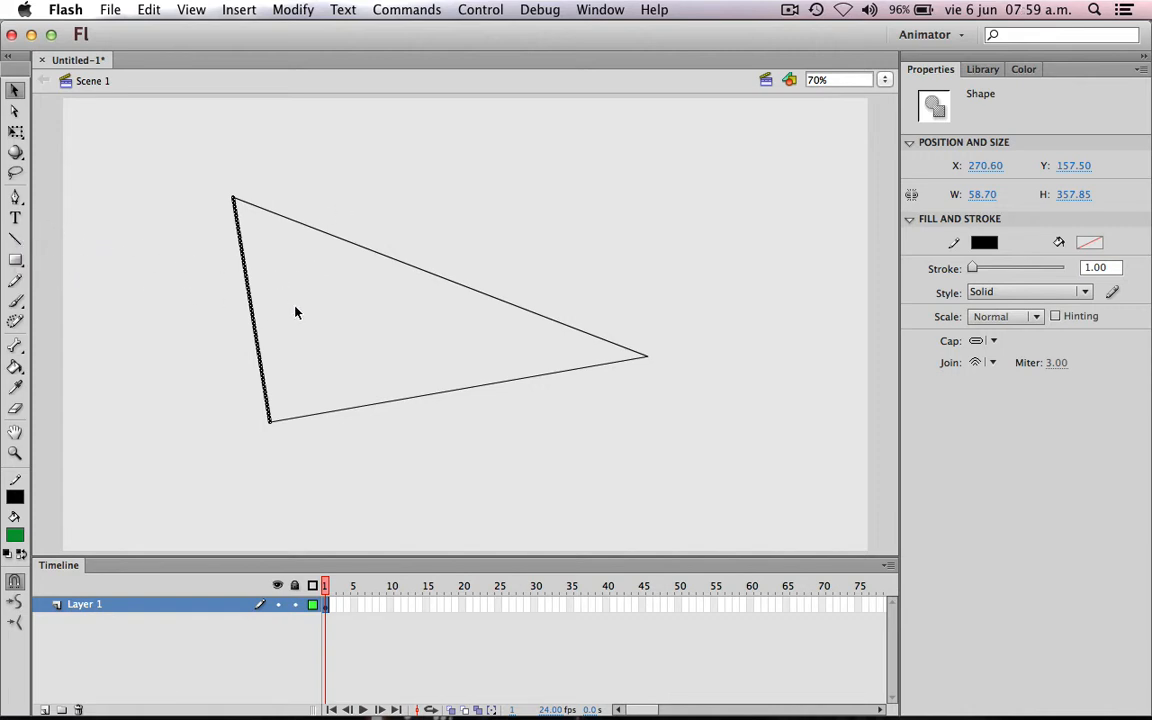
pyautogui.click(321, 356)
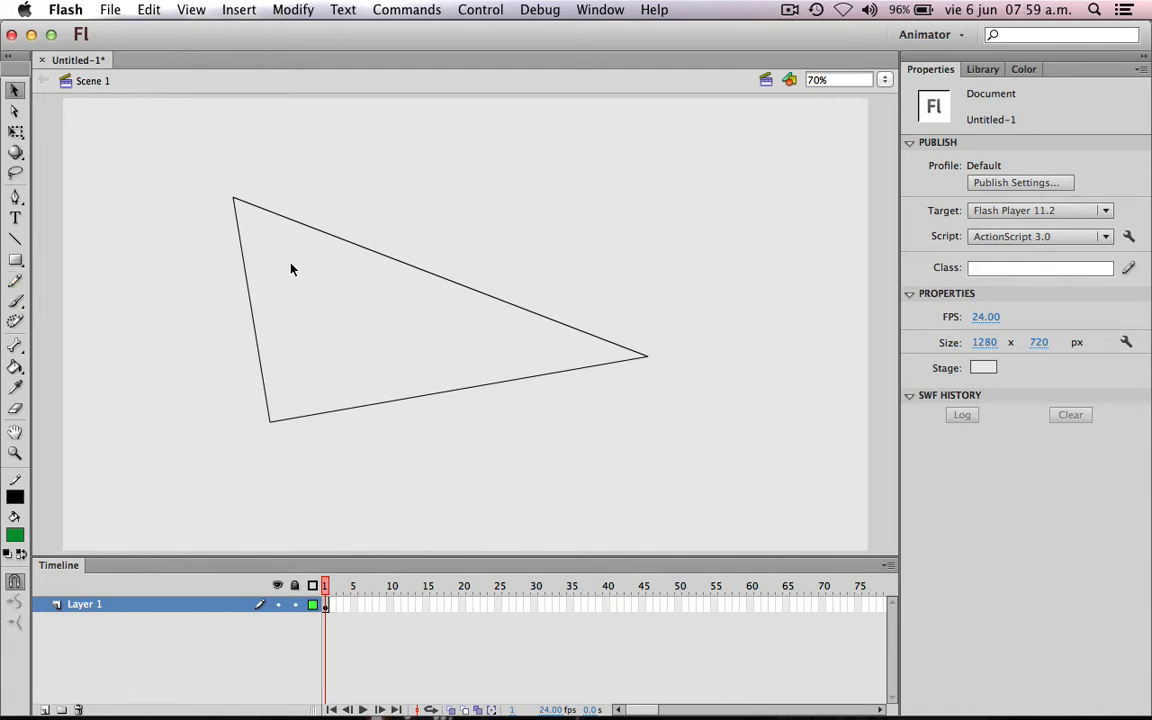
# - Select the triangle's entire outline and delete it
pyautogui.doubleClick(422, 270)
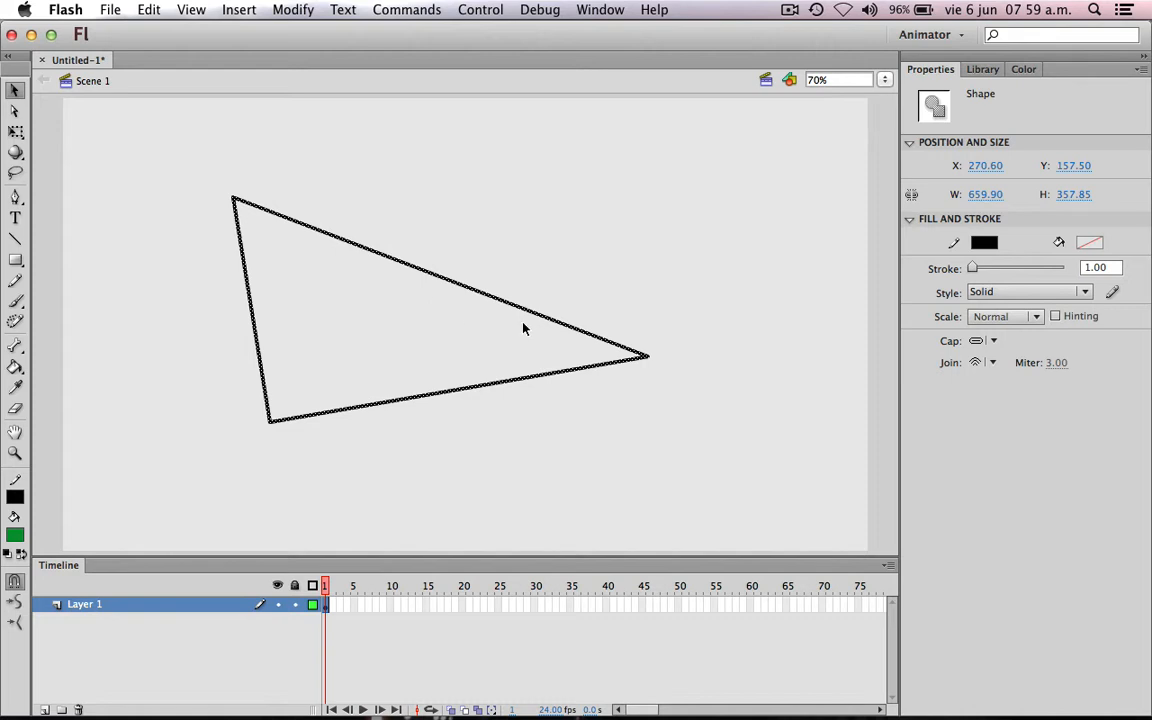
pyautogui.press('Delete')
# - Draw a closed, curved leaf-shaped outline mid-stage with the Pen tool, and fill it green with the Paint Bucket tool
pyautogui.click(15, 196)
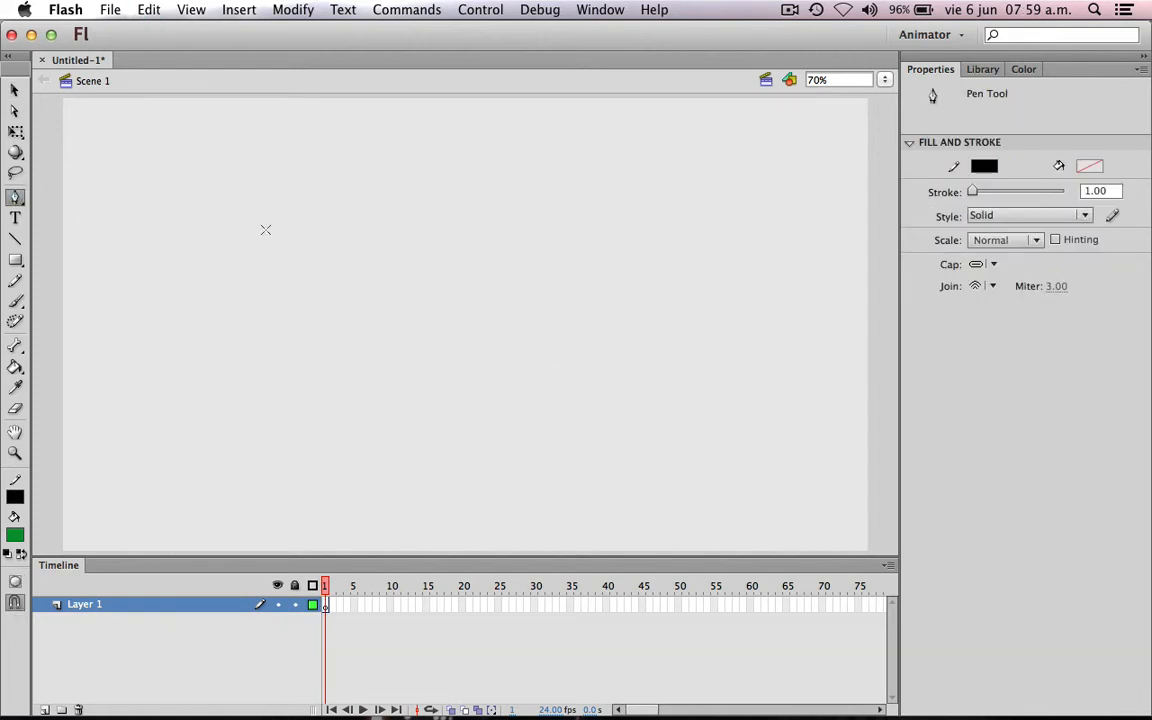
pyautogui.click(321, 206)
pyautogui.moveTo(580, 412); pyautogui.dragTo(775, 435)
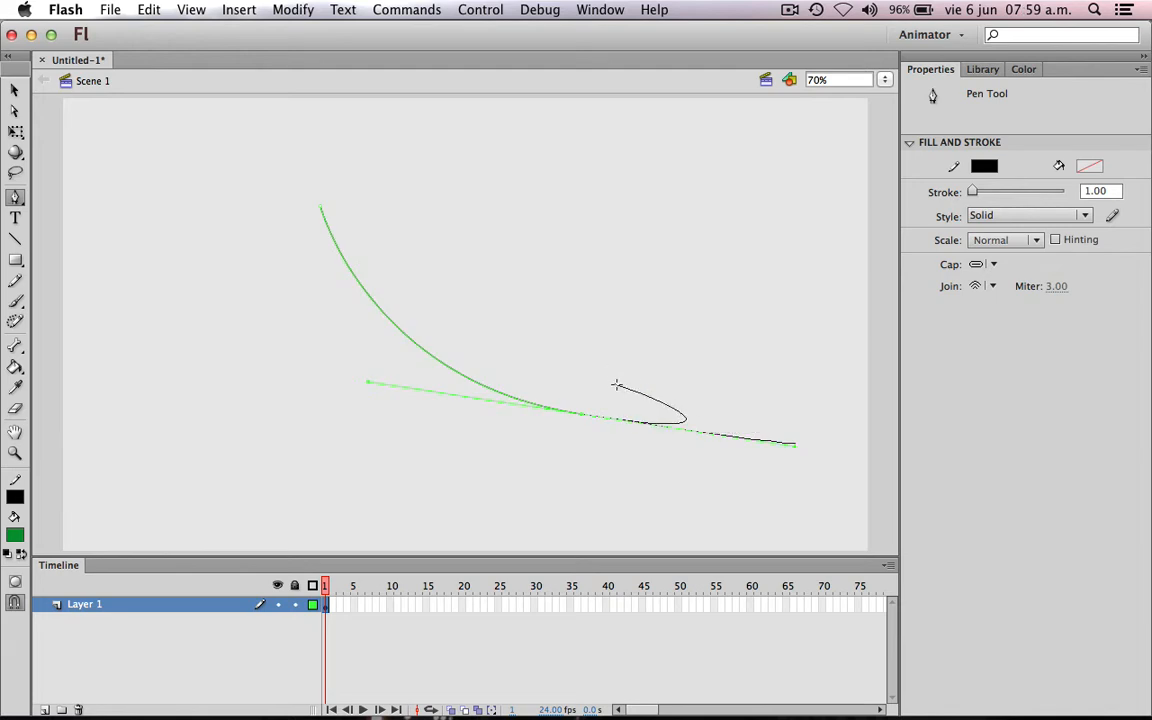
pyautogui.click(321, 205)
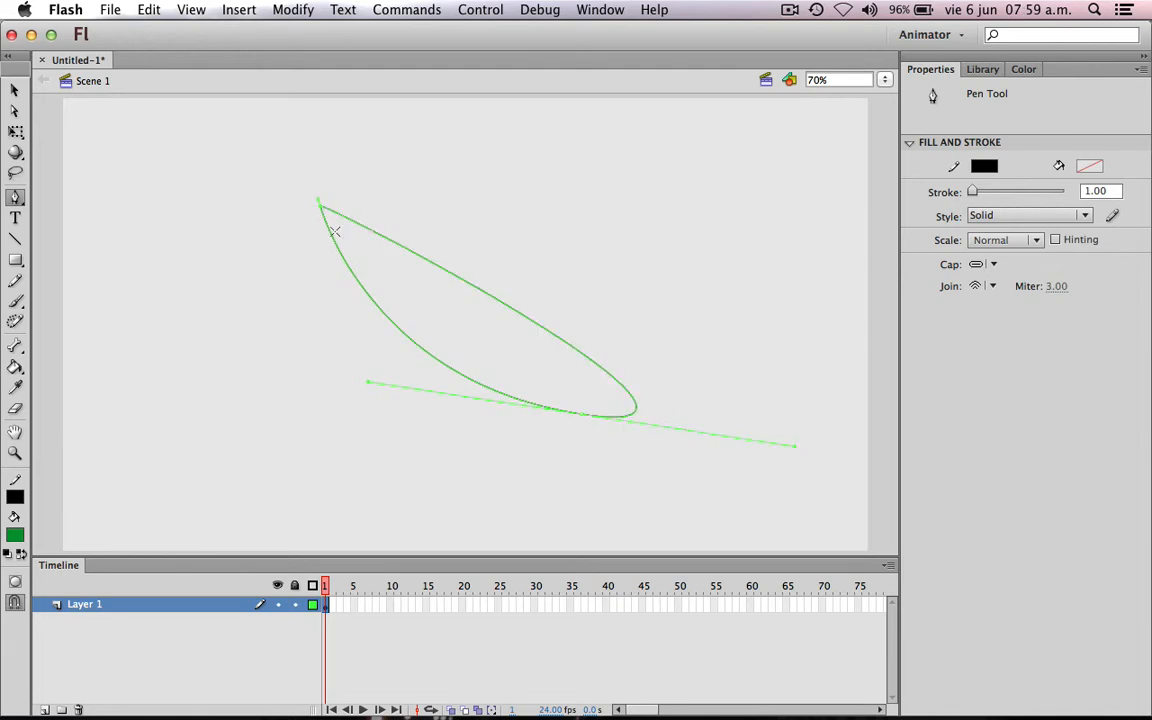
pyautogui.press('v')
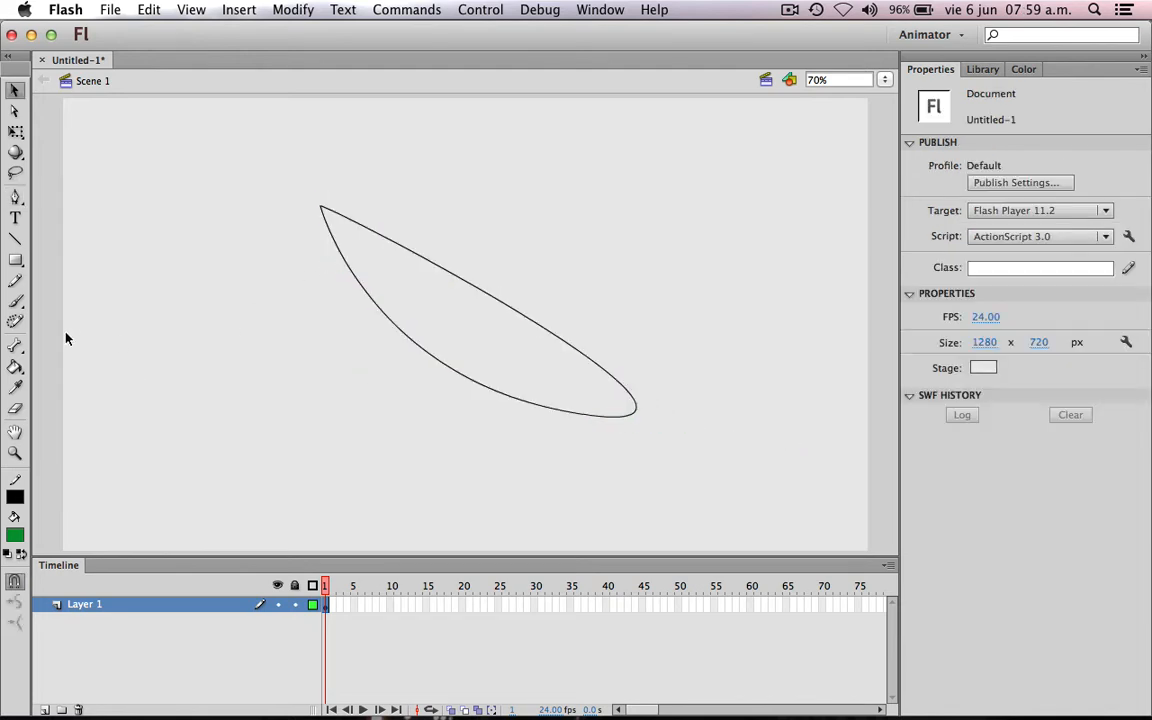
pyautogui.click(15, 367)
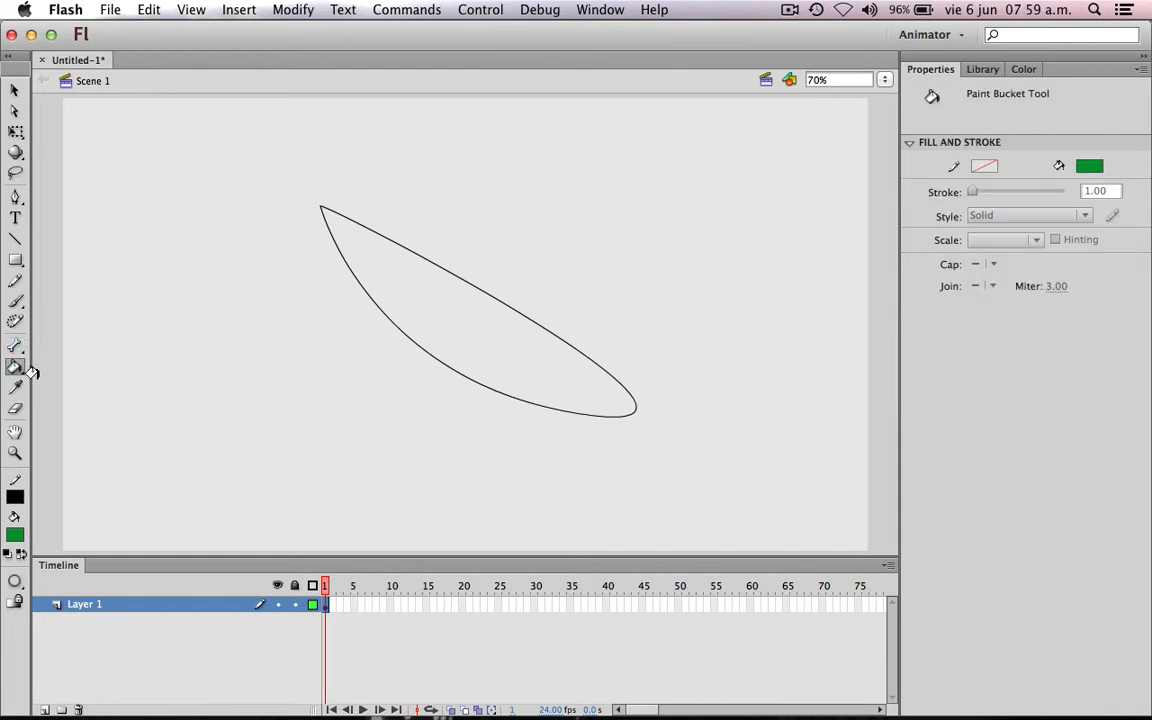
pyautogui.click(406, 306)
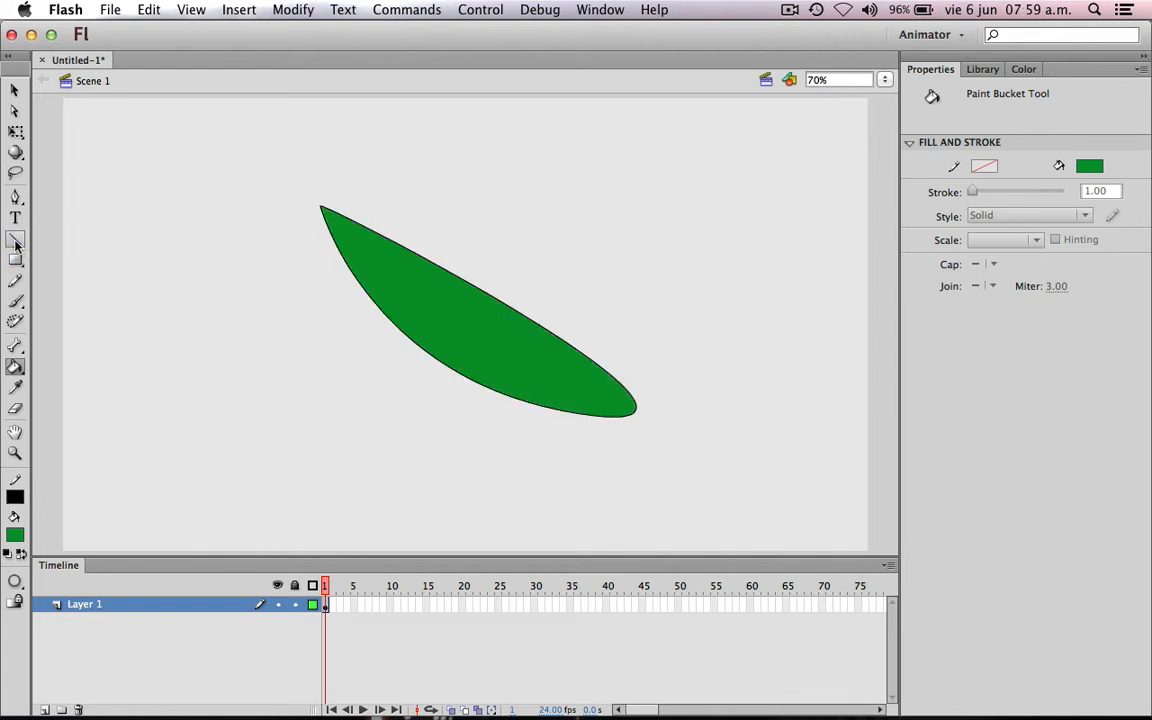
# - Draw a freehand circle with overlapping ends left of the leaf using the Pencil tool, and try to fill it with the Paint Bucket tool
pyautogui.click(15, 280)
pyautogui.moveTo(143, 254); pyautogui.dragTo(165, 244)
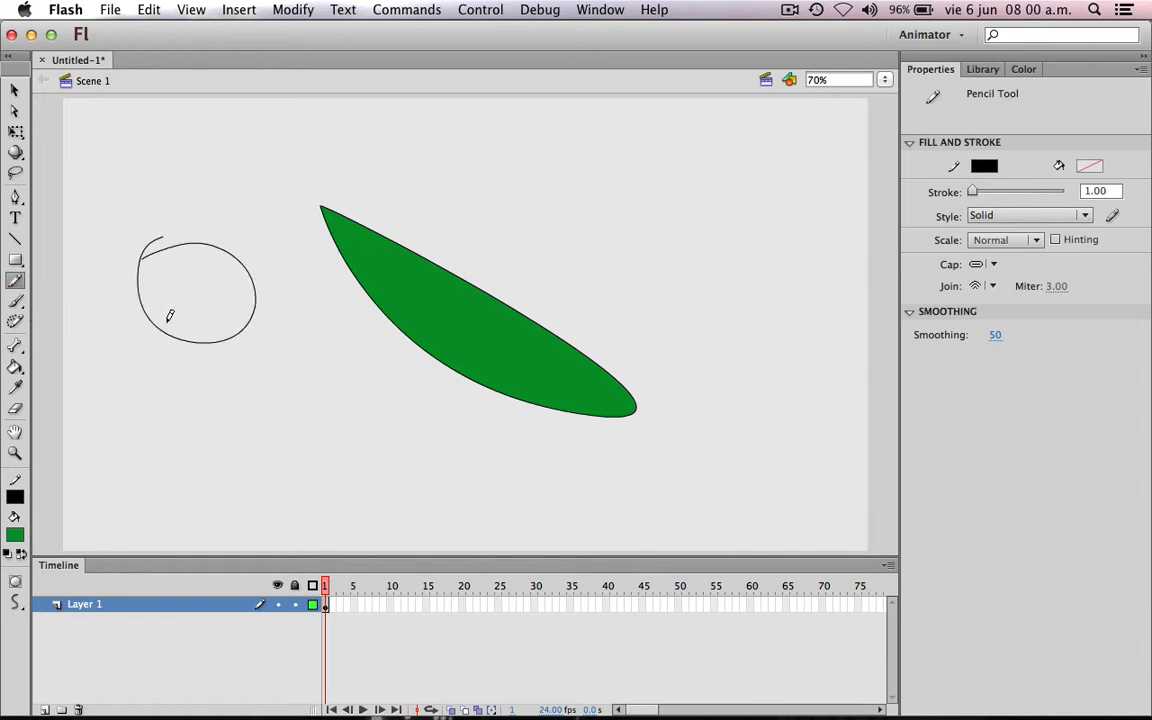
pyautogui.click(17, 366)
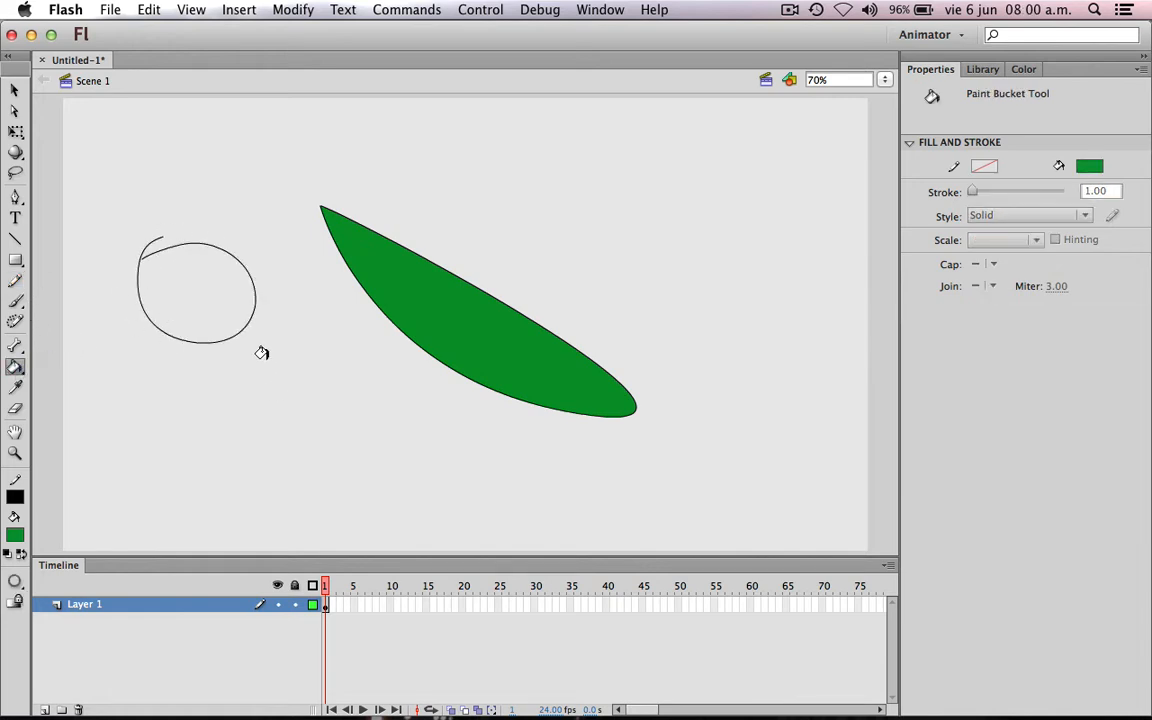
pyautogui.click(15, 280)
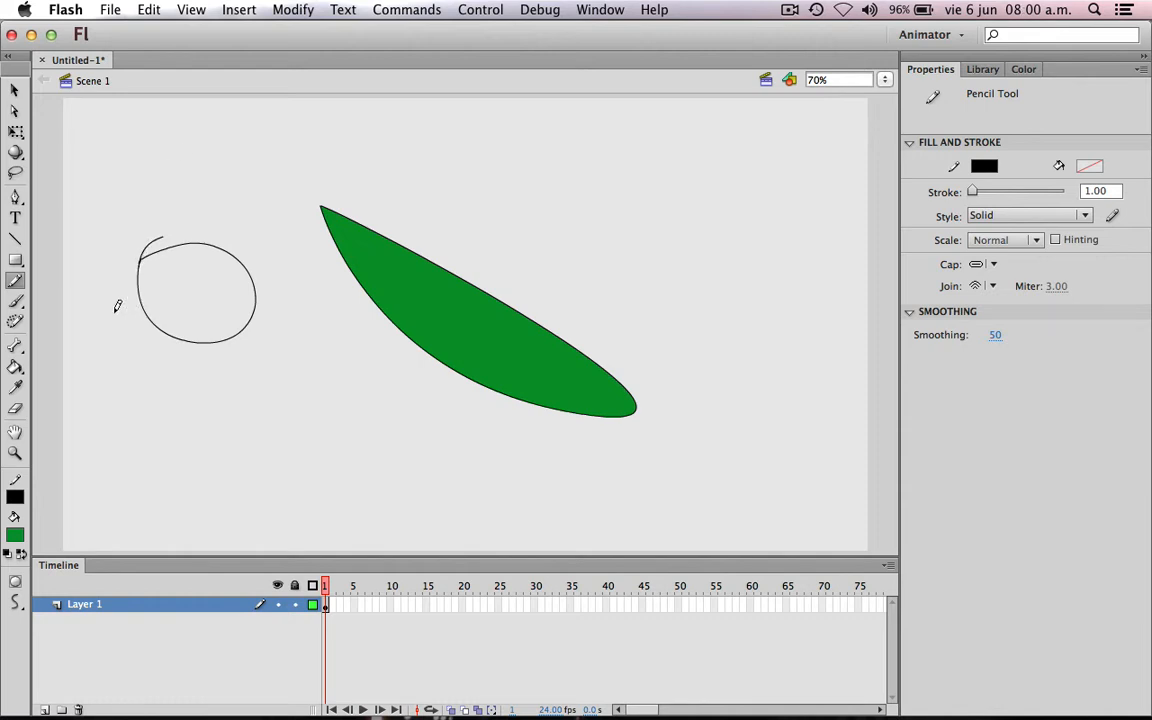
pyautogui.click(15, 366)
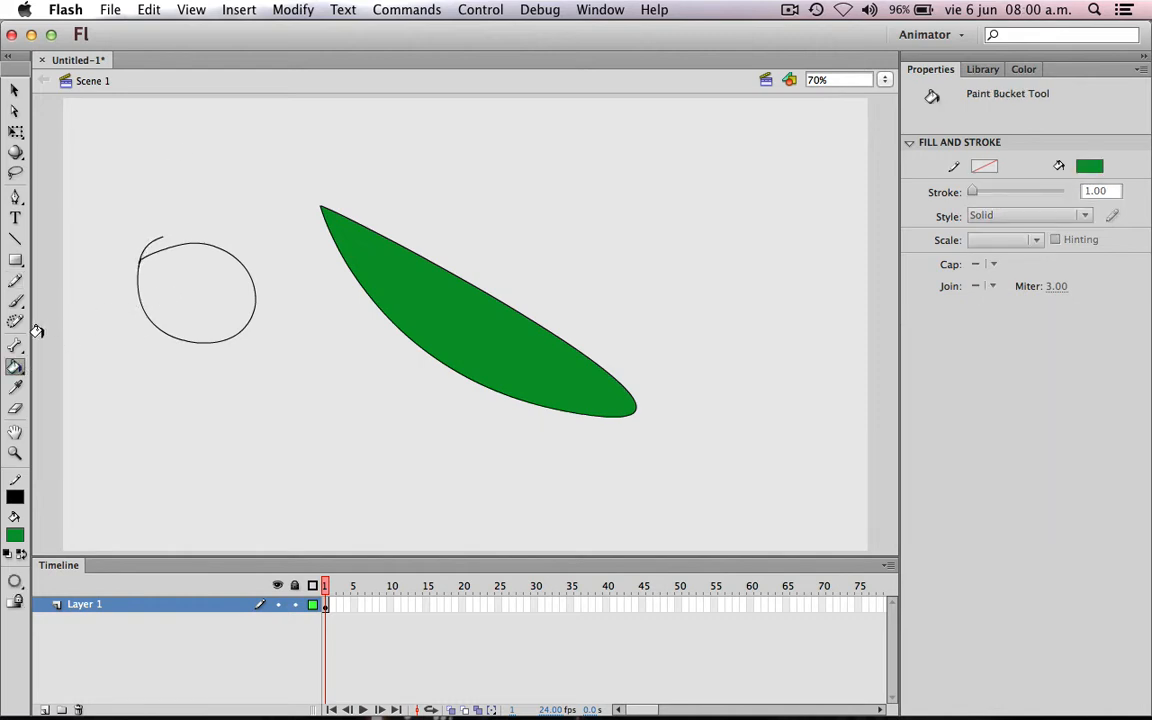
# - Draw a smaller closed freehand circle above the leaf's right end with the Pencil tool, and fill it green
pyautogui.click(15, 280)
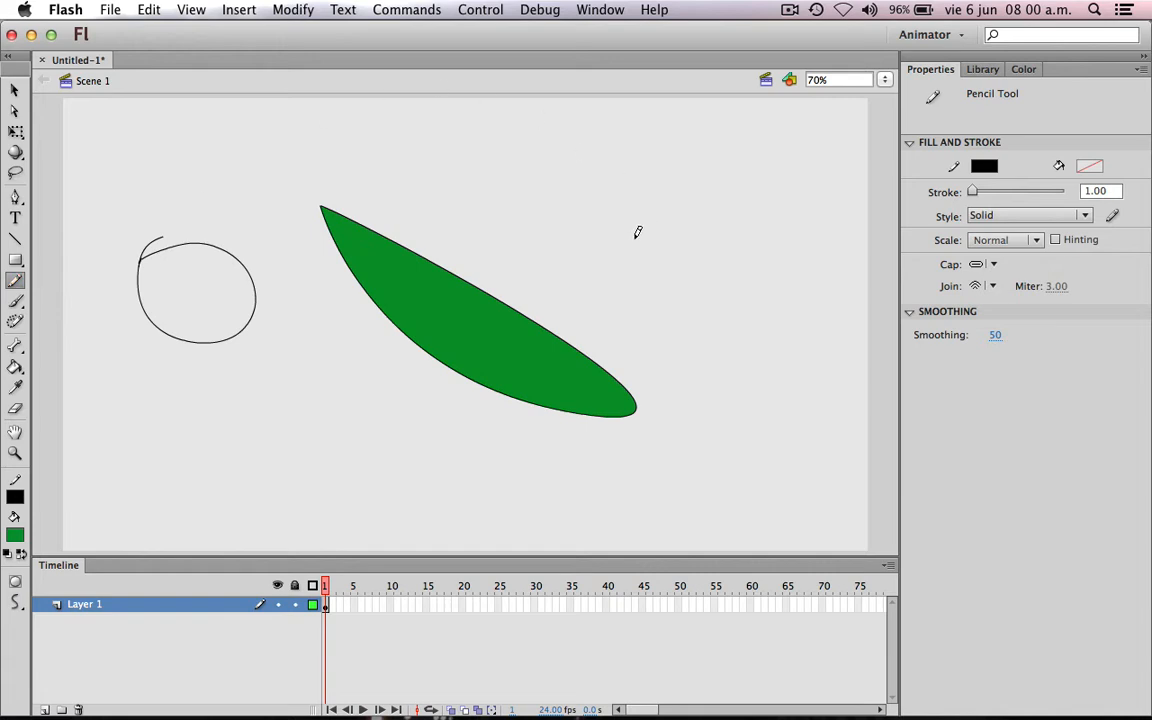
pyautogui.moveTo(617, 249)
pyautogui.mouseDown()
pyautogui.moveTo(639, 178)
pyautogui.moveTo(653, 224)
pyautogui.moveTo(614, 248)
pyautogui.mouseUp()
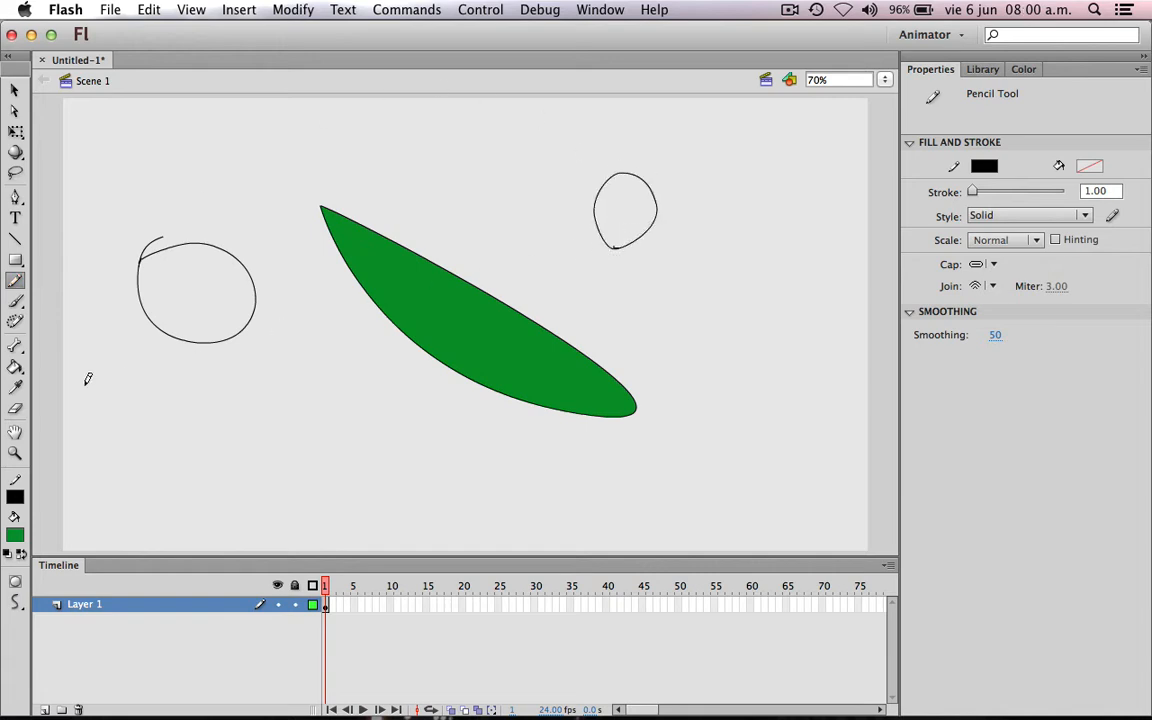
pyautogui.click(15, 367)
pyautogui.click(607, 206)
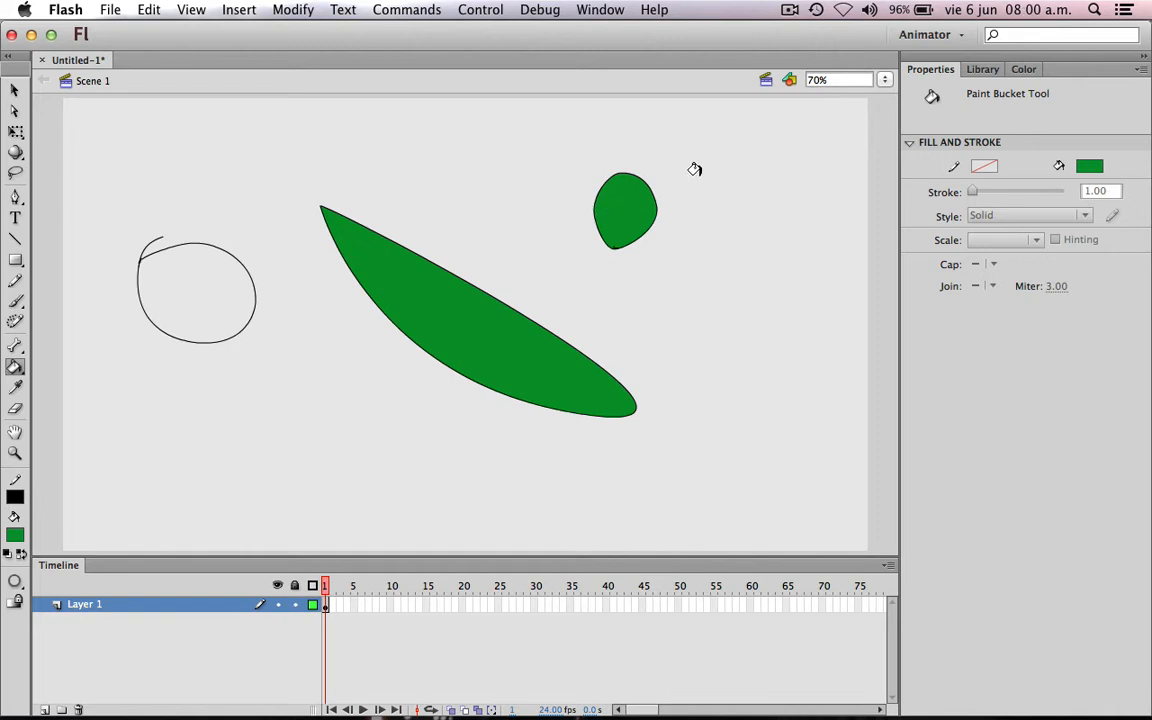
# - Select the leaf shape and both freehand circles together, and delete them
pyautogui.press('v')
pyautogui.moveTo(800, 125); pyautogui.dragTo(100, 450)
pyautogui.press('Delete')
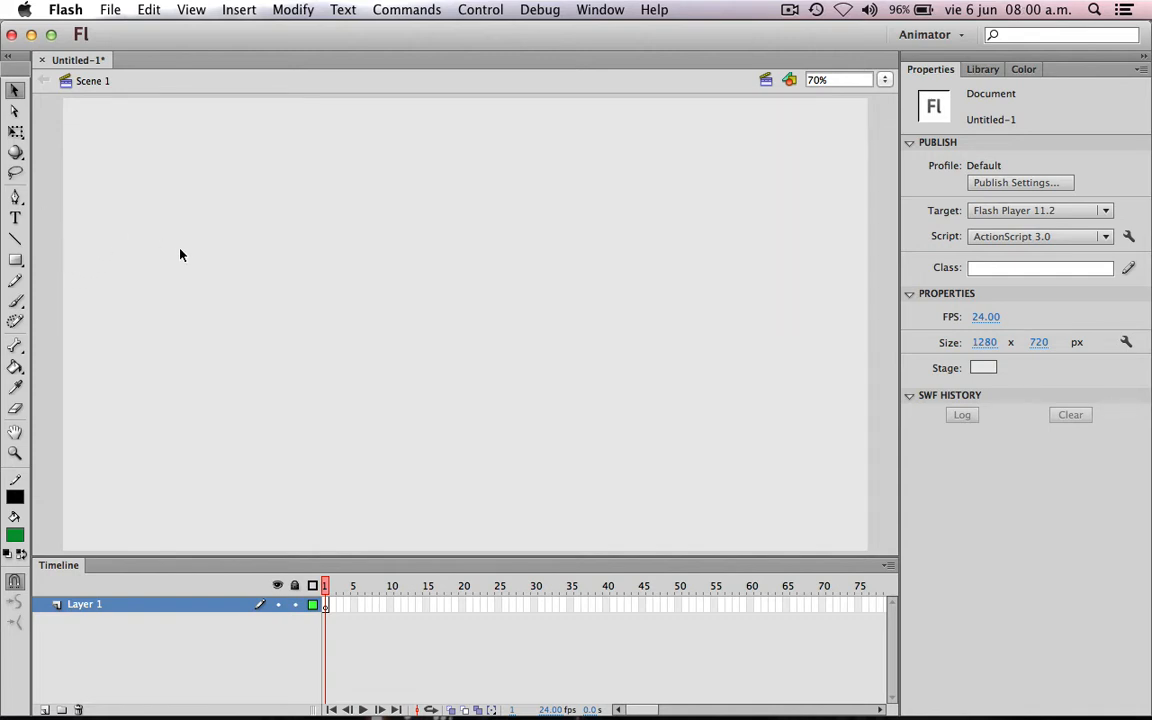
pyautogui.click(16, 197)
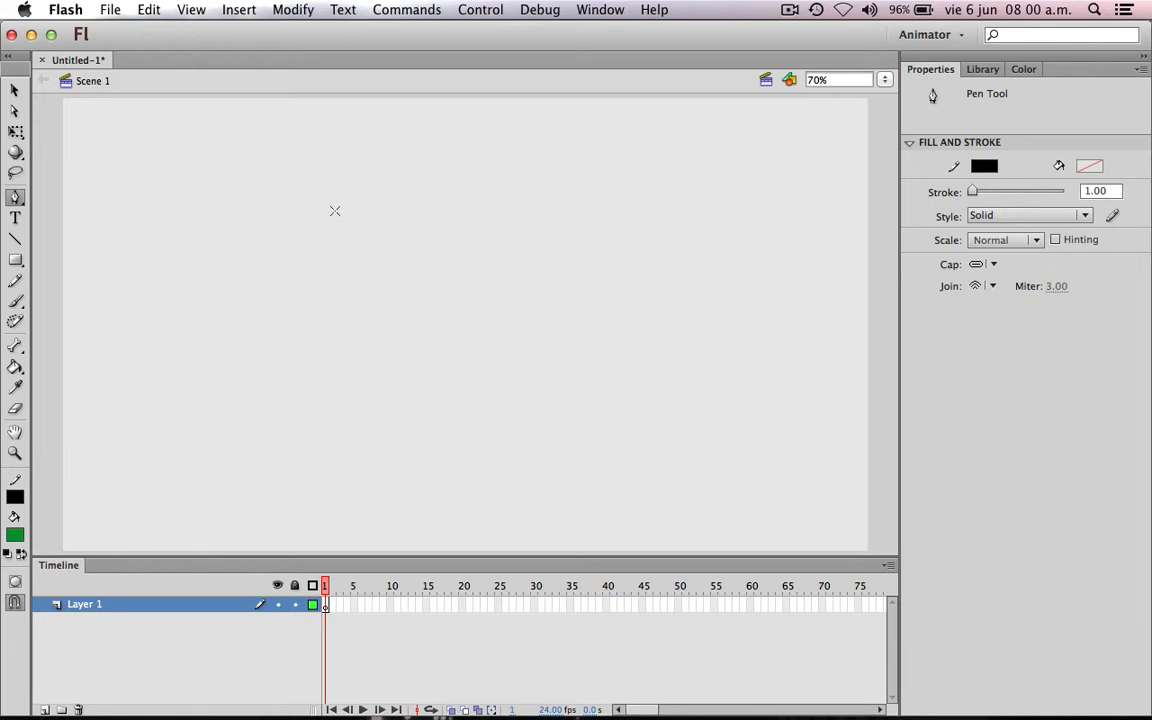
pyautogui.click(294, 264)
pyautogui.moveTo(296, 382); pyautogui.dragTo(318, 338)
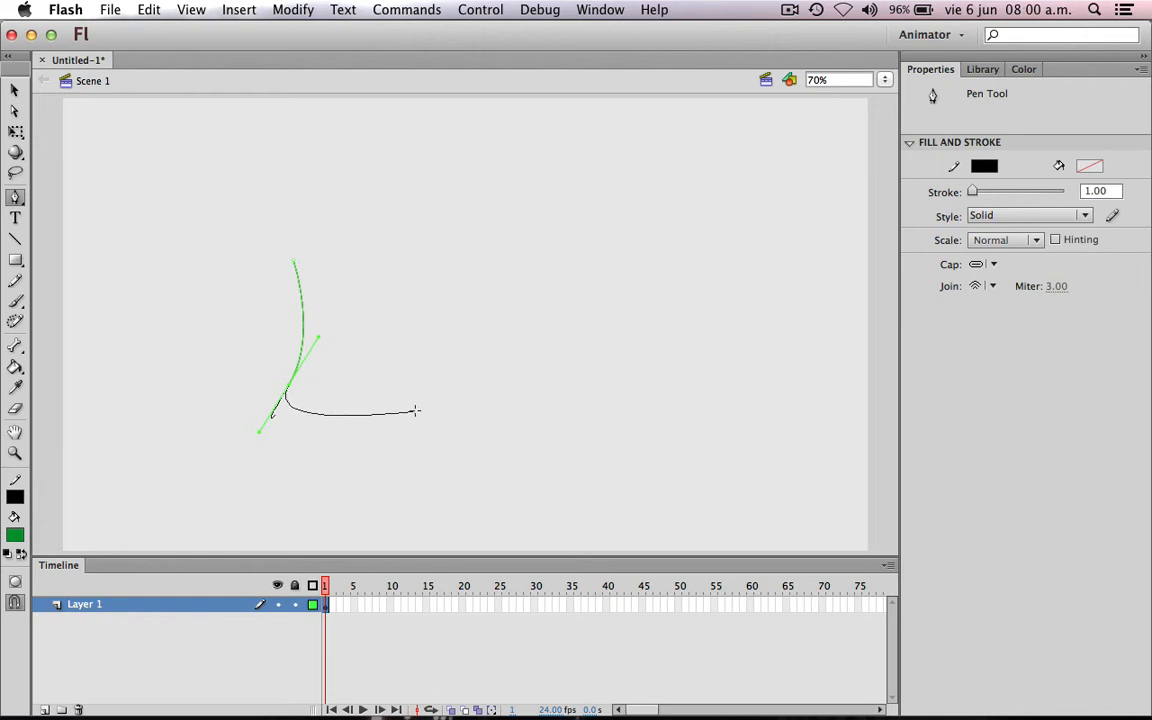
pyautogui.click(290, 388)
pyautogui.press('super+z')
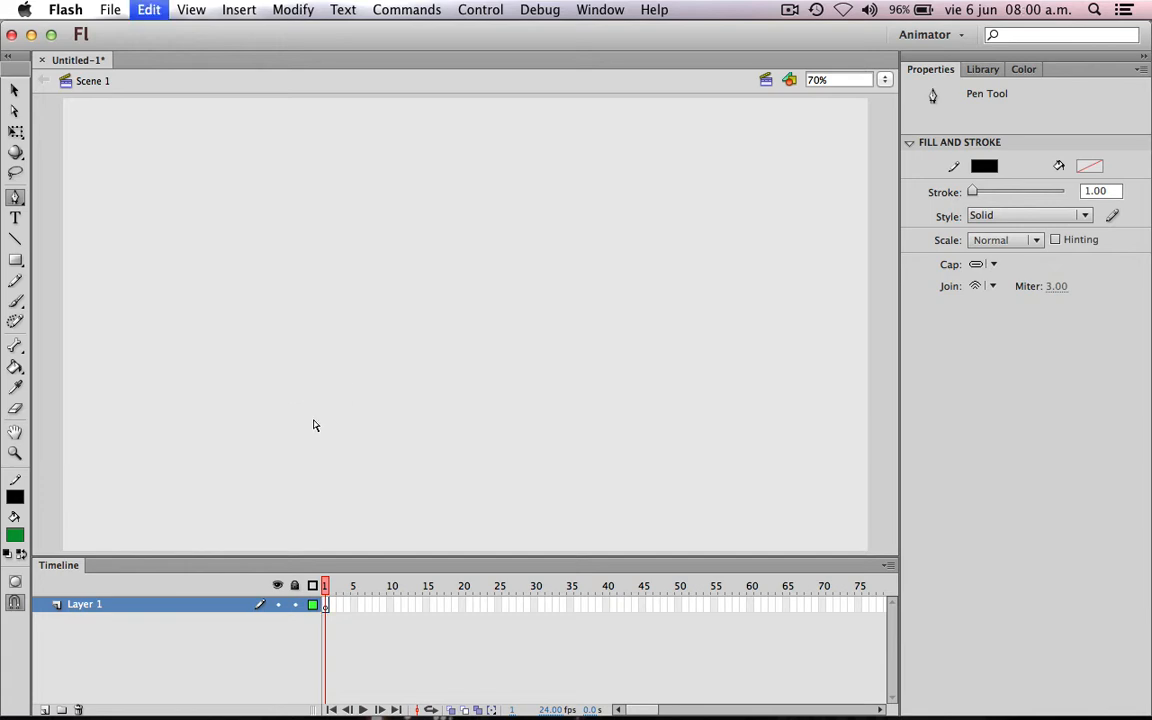
# - Draw a closed four-sided outline about 457 by 229 px mid-stage with the Pen tool, curving its left, right and top edges
pyautogui.click(303, 253)
pyautogui.moveTo(307, 376); pyautogui.dragTo(274, 437)
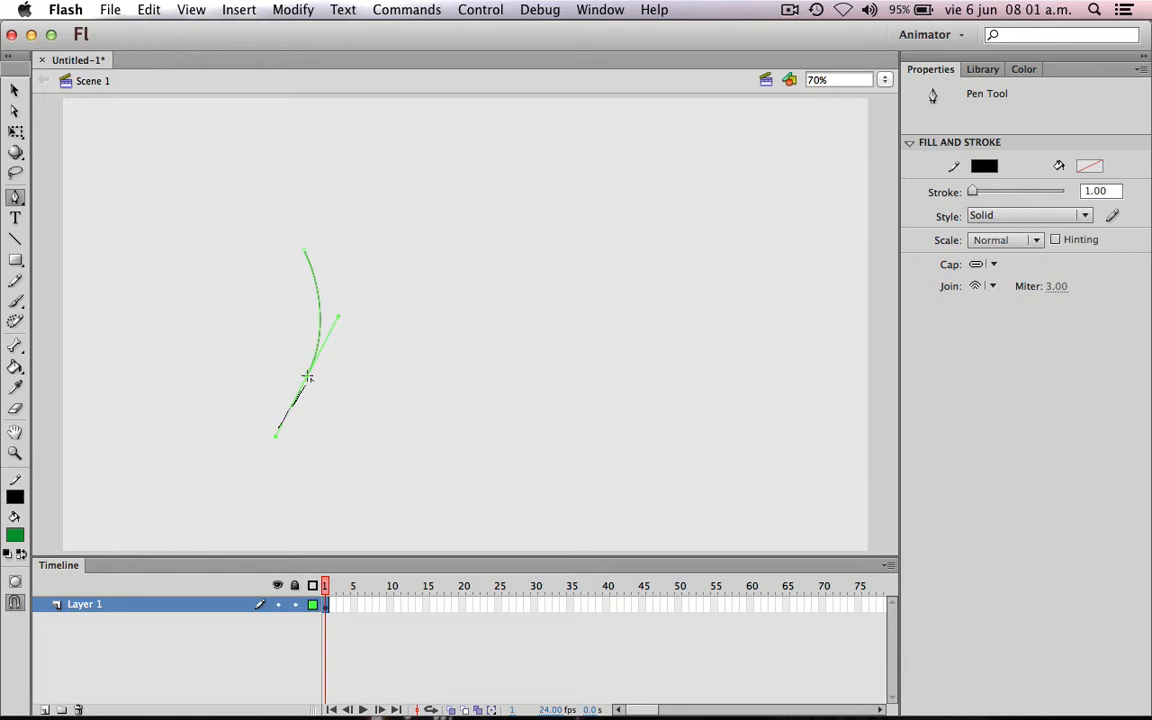
pyautogui.click(308, 377)
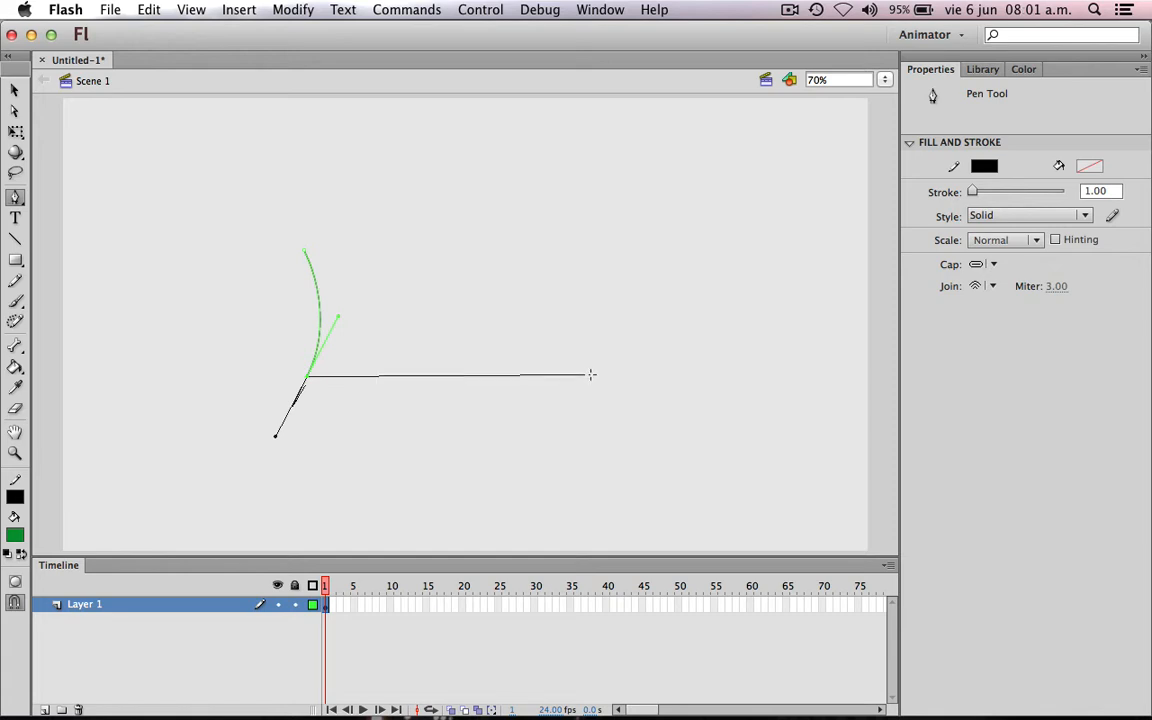
pyautogui.click(591, 377)
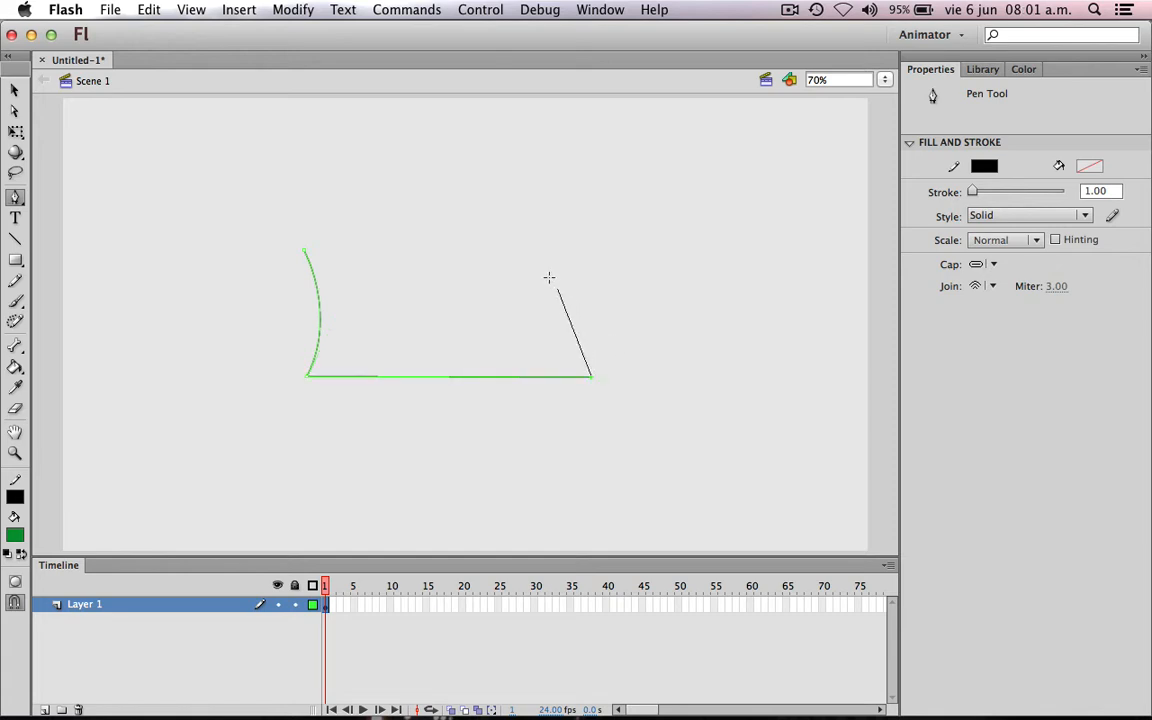
pyautogui.moveTo(585, 252); pyautogui.dragTo(613, 212)
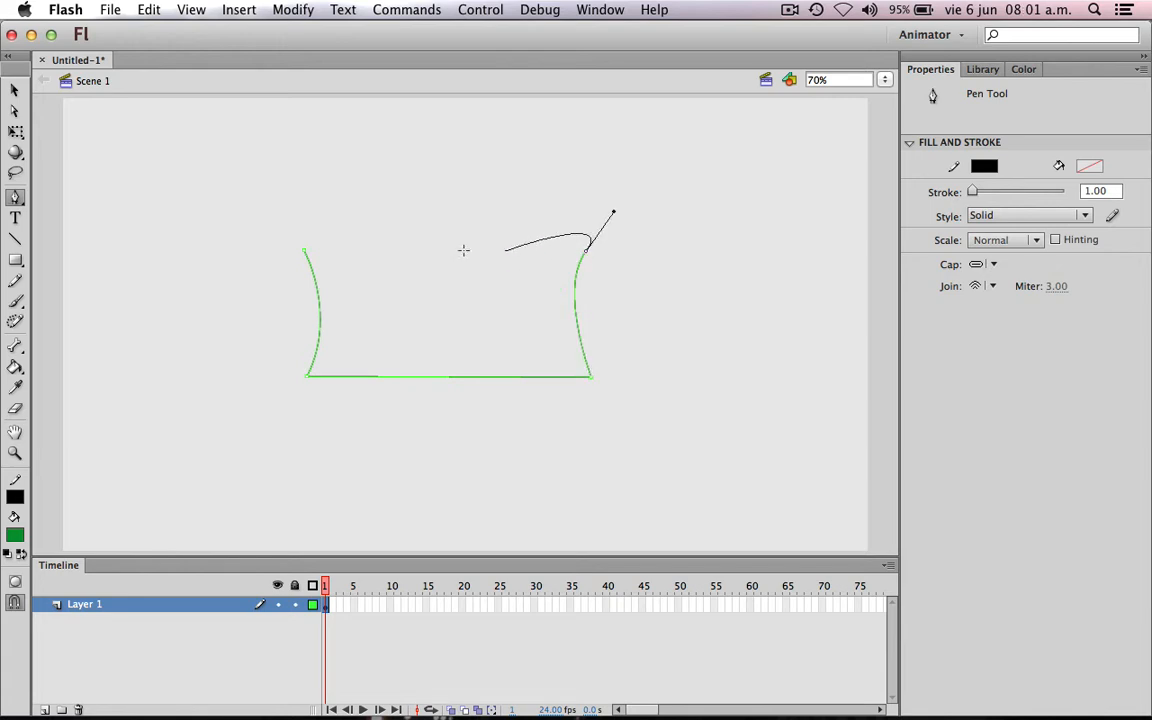
pyautogui.click(307, 249)
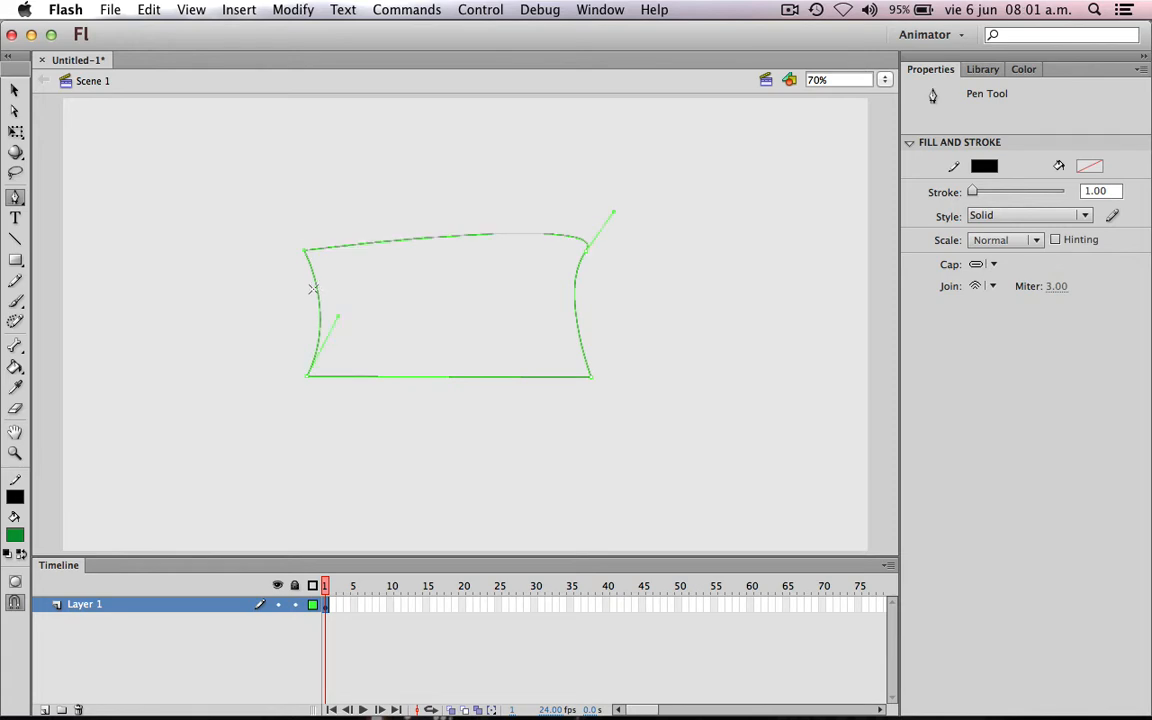
# - Select the entire four-sided outline and set its stroke thickness to 23
pyautogui.press('v')
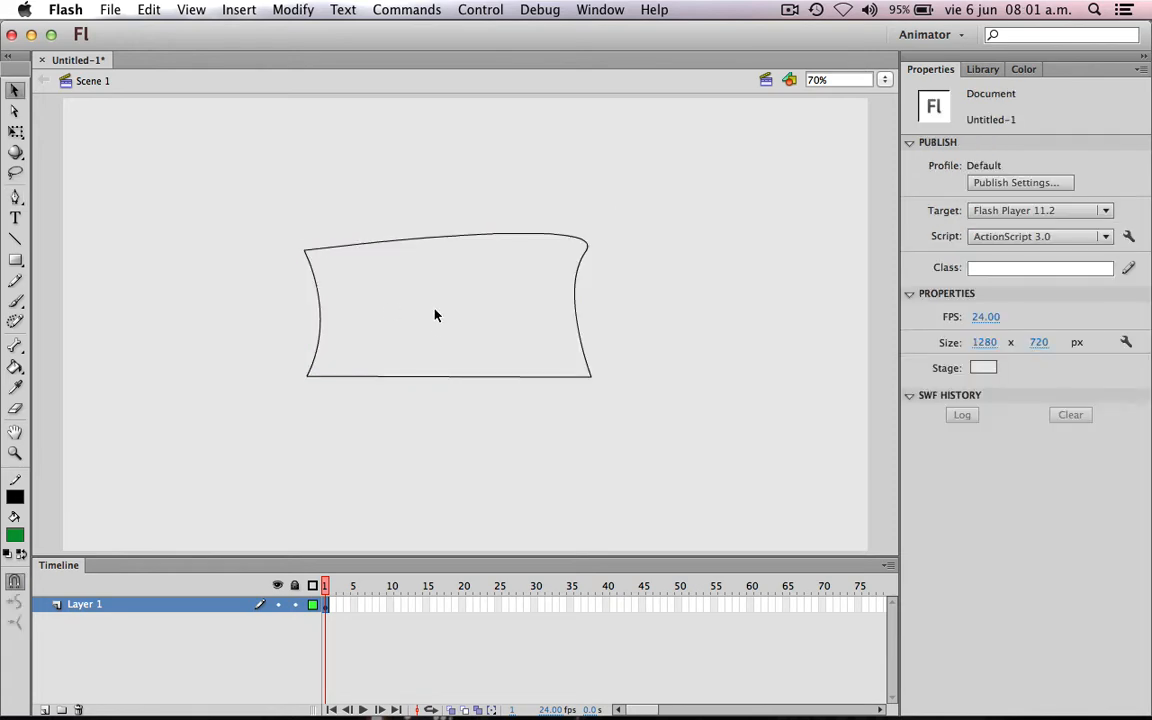
pyautogui.doubleClick(319, 305)
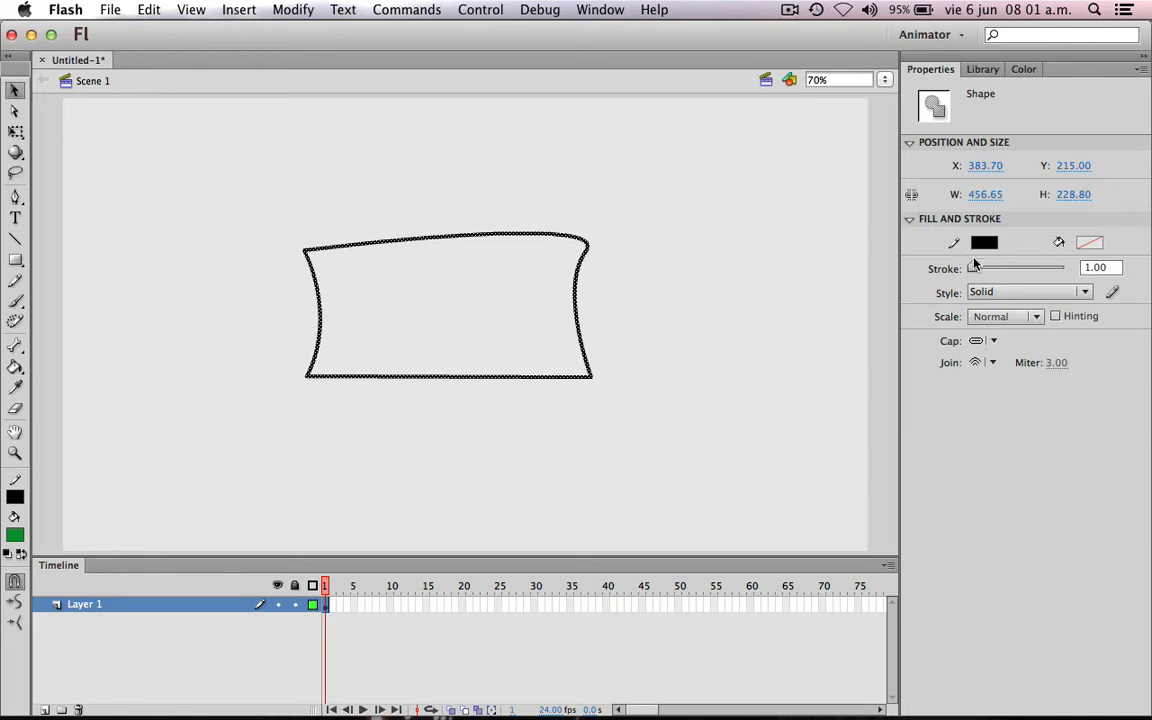
pyautogui.moveTo(976, 270)
pyautogui.mouseDown()
pyautogui.moveTo(995, 270)
pyautogui.moveTo(979, 270)
pyautogui.mouseUp()
pyautogui.click(1100, 267)
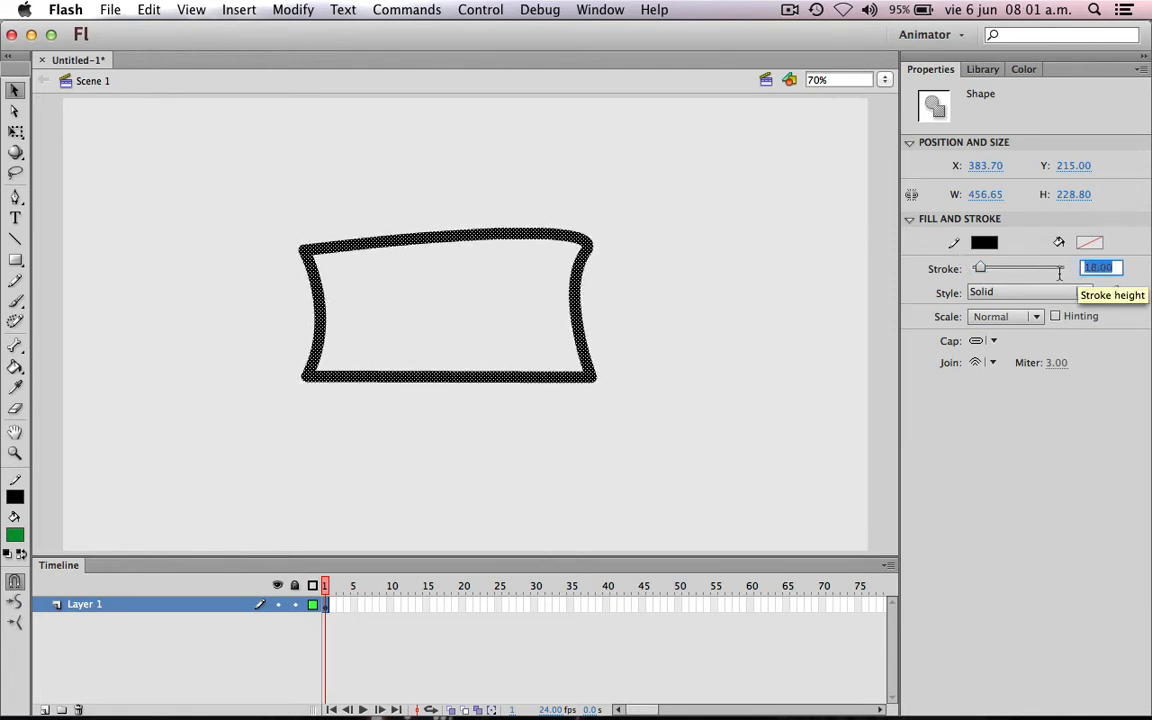
pyautogui.write('23')
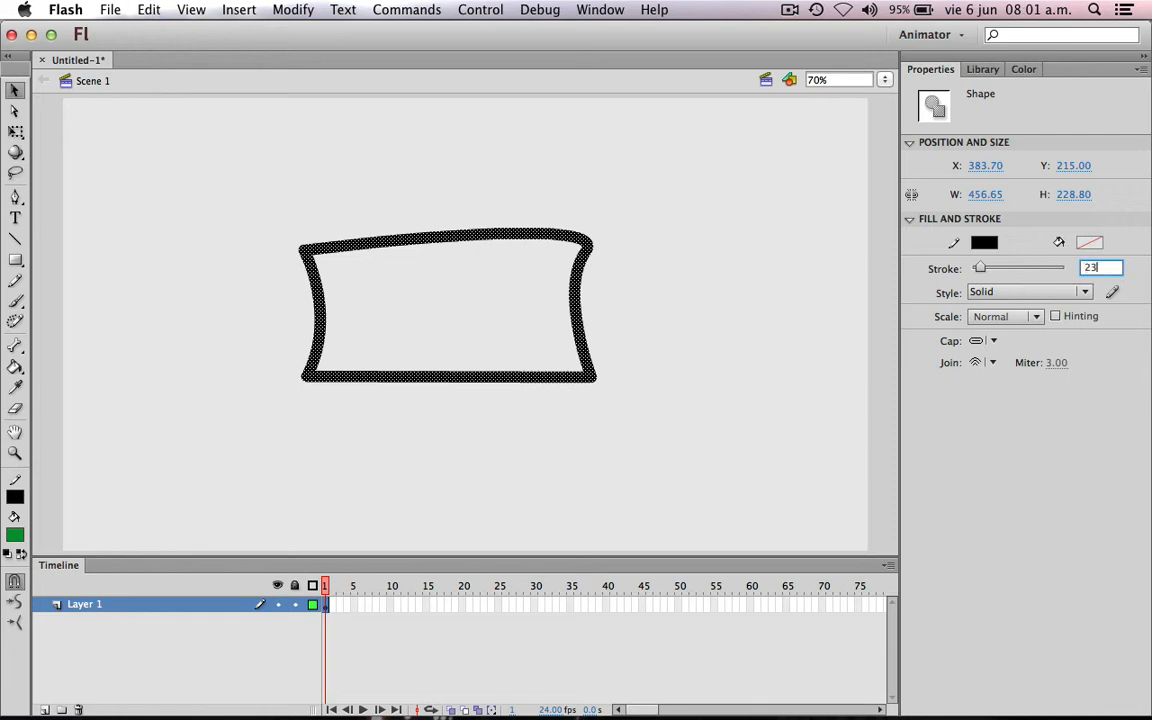
pyautogui.press('Return')
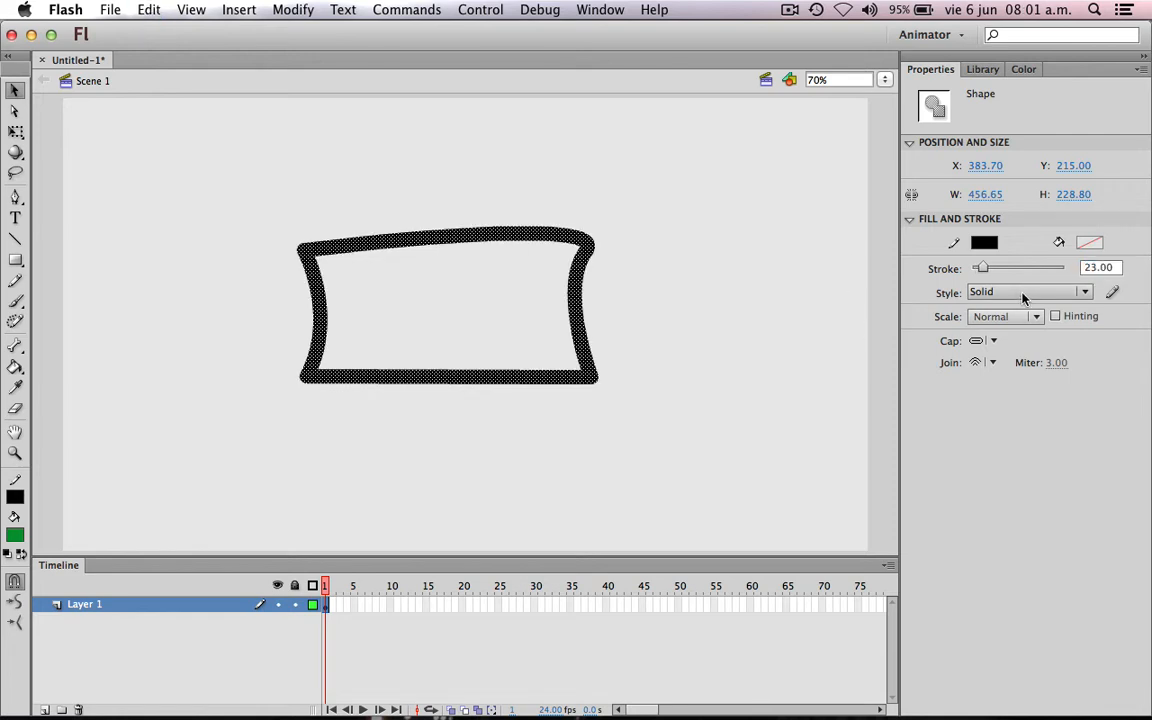
# - Try Horizontal stroke scaling on the outline, and set the scaling back to Normal
pyautogui.click(1086, 294)
pyautogui.click(1035, 317)
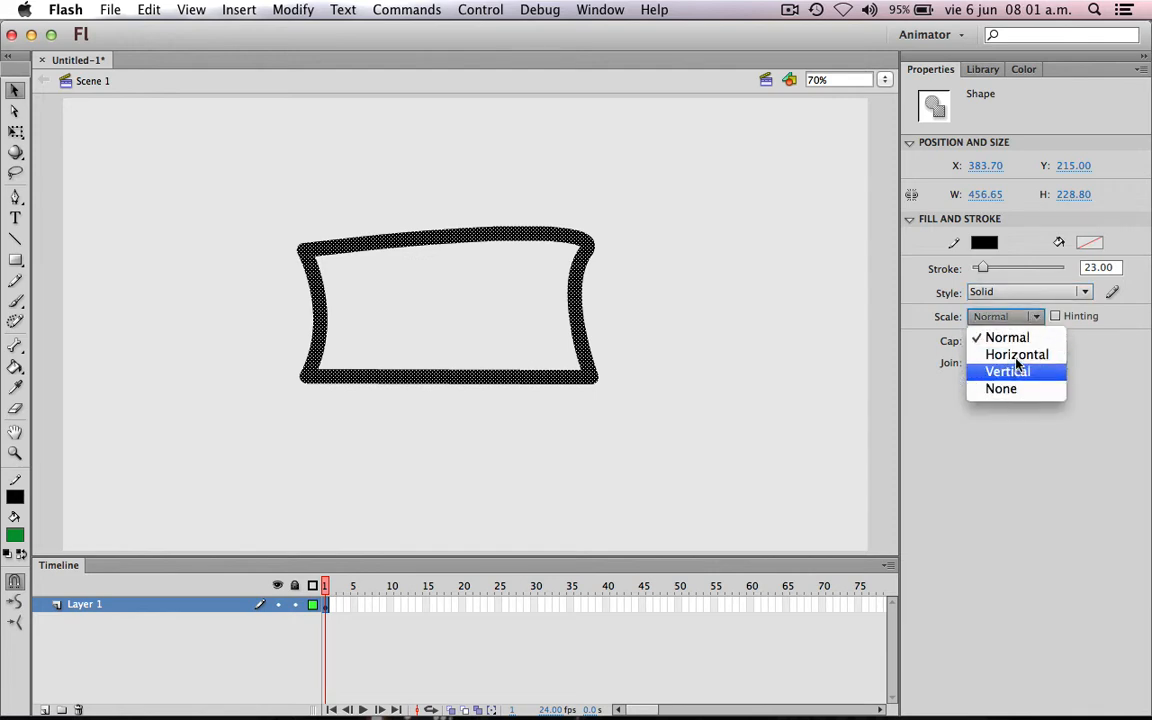
pyautogui.click(1016, 355)
pyautogui.click(1005, 316)
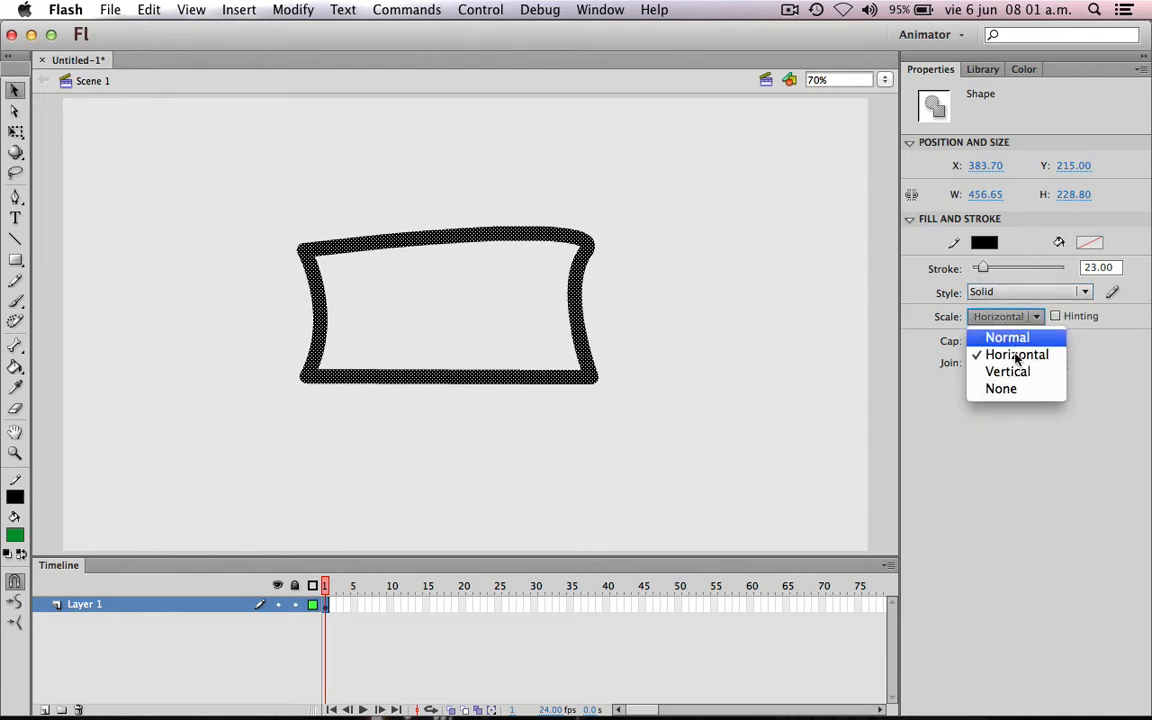
pyautogui.click(1010, 338)
# - Examine the outline's cap and join options and its custom stroke style settings, keeping the Round cap
pyautogui.click(984, 341)
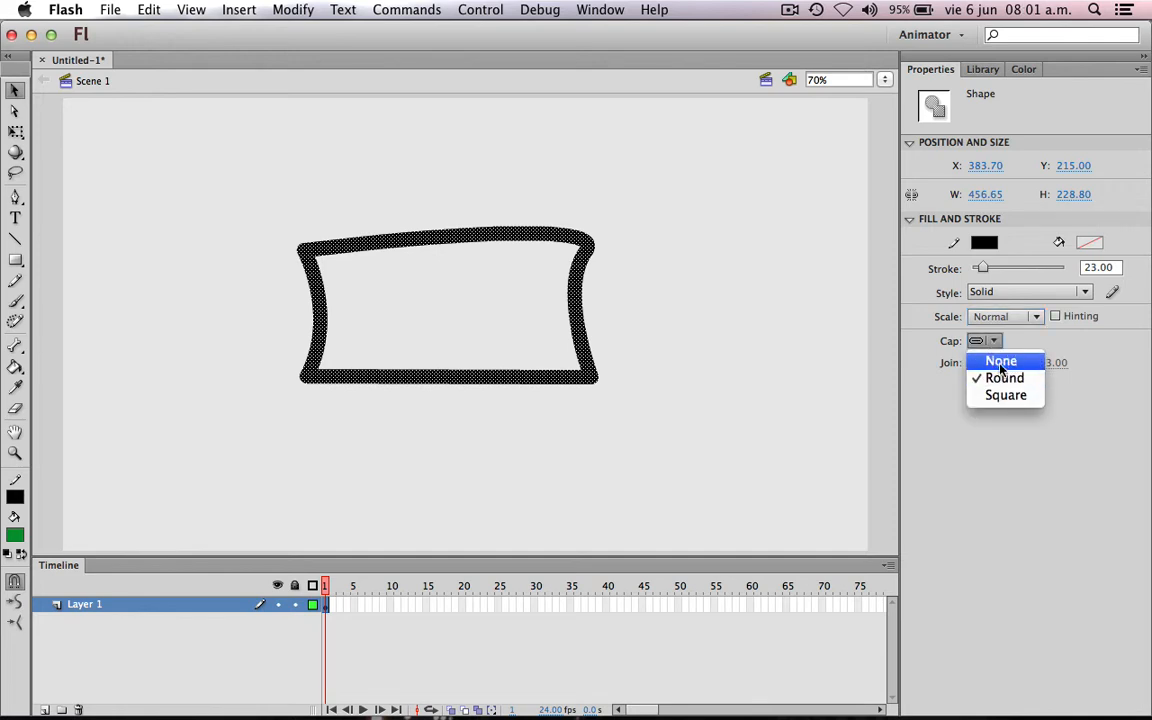
pyautogui.click(1000, 377)
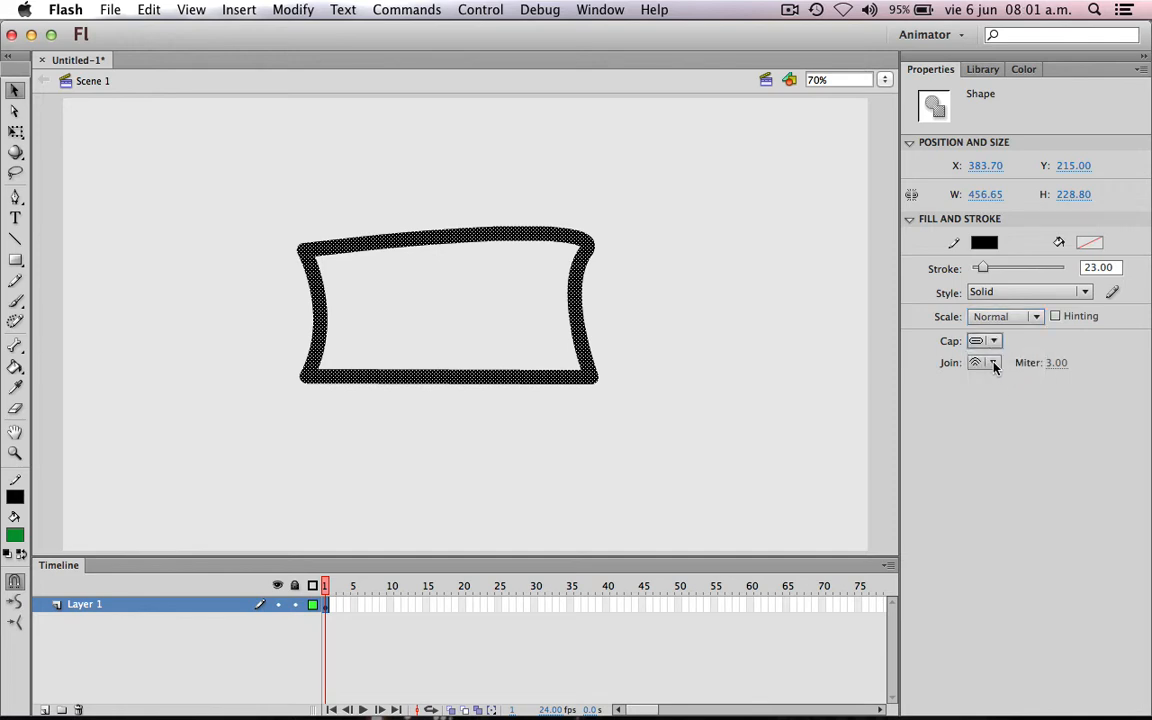
pyautogui.click(984, 362)
pyautogui.click(970, 362)
pyautogui.click(1113, 292)
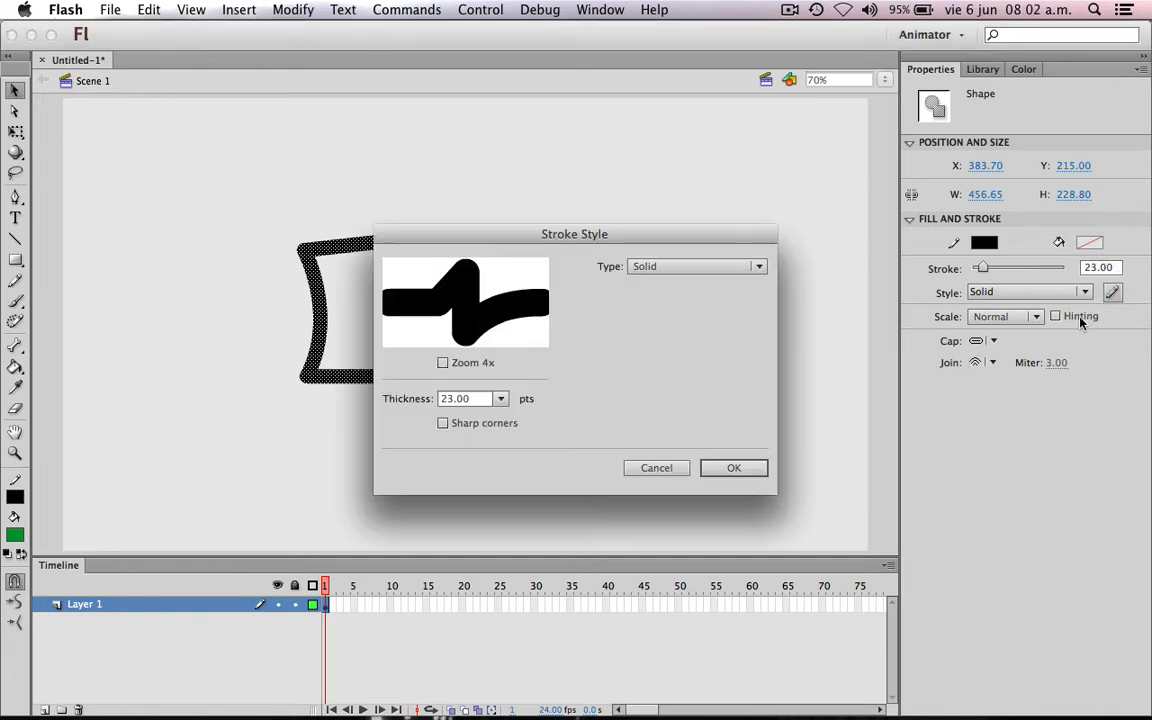
pyautogui.click(645, 470)
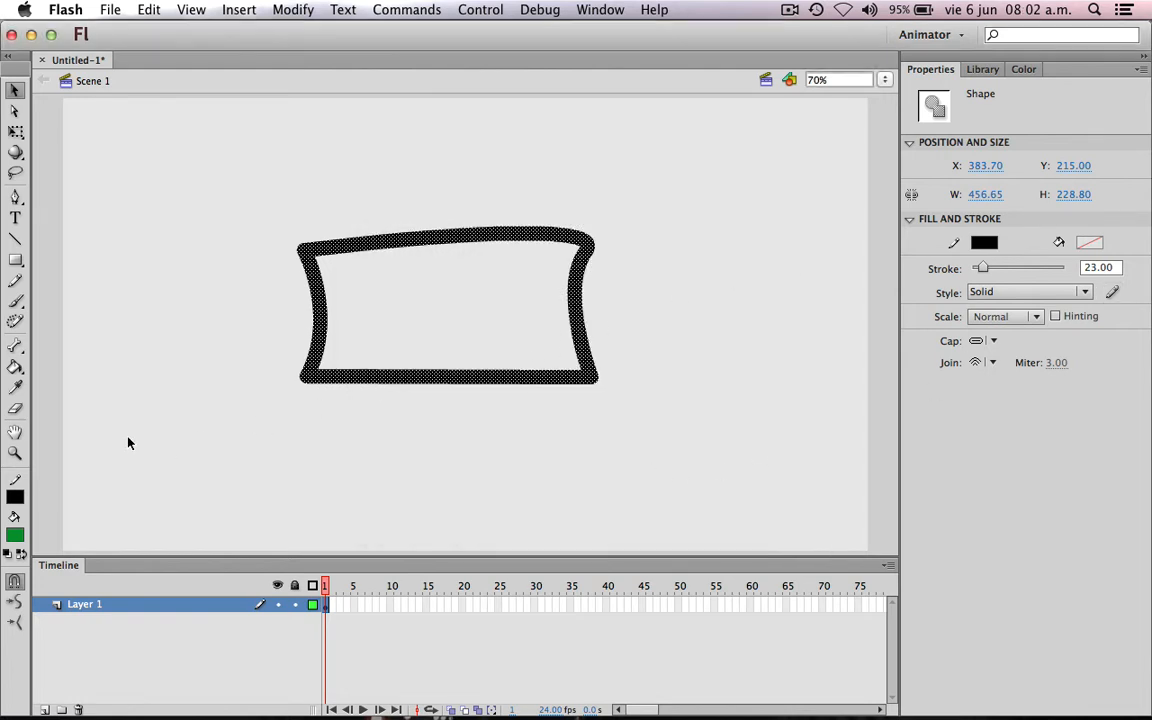
# - Choose another green as the fill colour, and deselect the outline
pyautogui.click(14, 535)
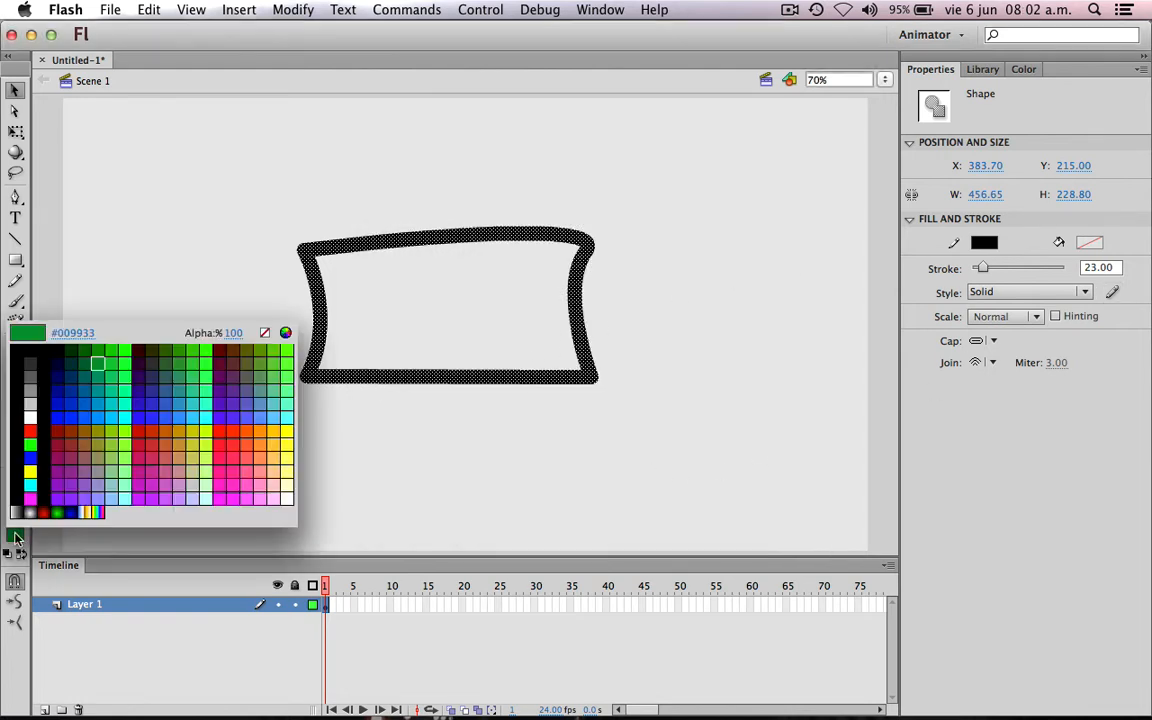
pyautogui.click(97, 360)
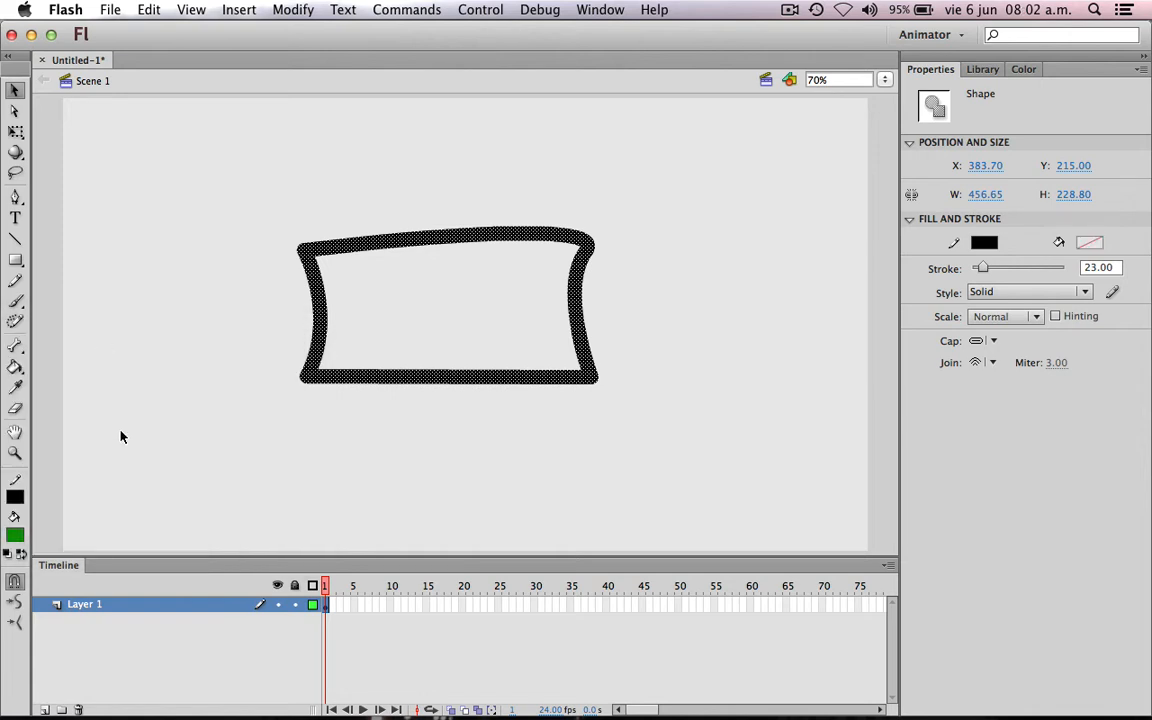
pyautogui.click(124, 430)
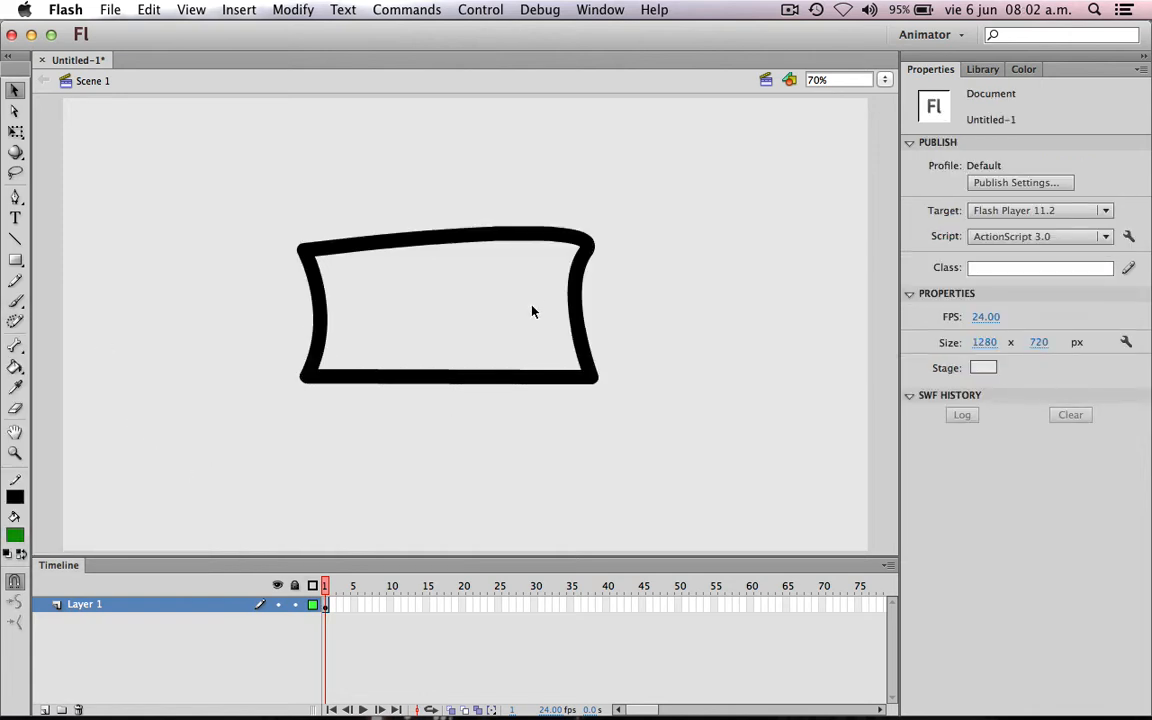
# - Draw a closed teardrop-shaped outline about 172 by 174 px in the stage's upper-left area with the Pen tool, and select it
pyautogui.click(15, 197)
pyautogui.click(15, 197)
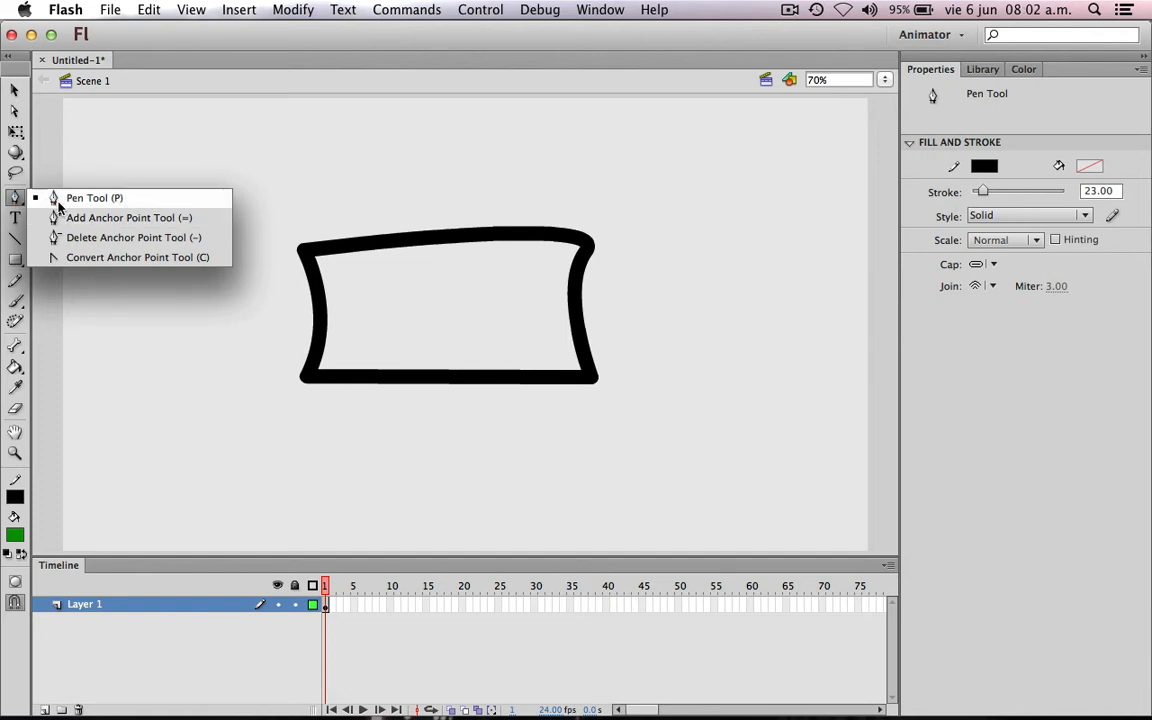
pyautogui.click(57, 198)
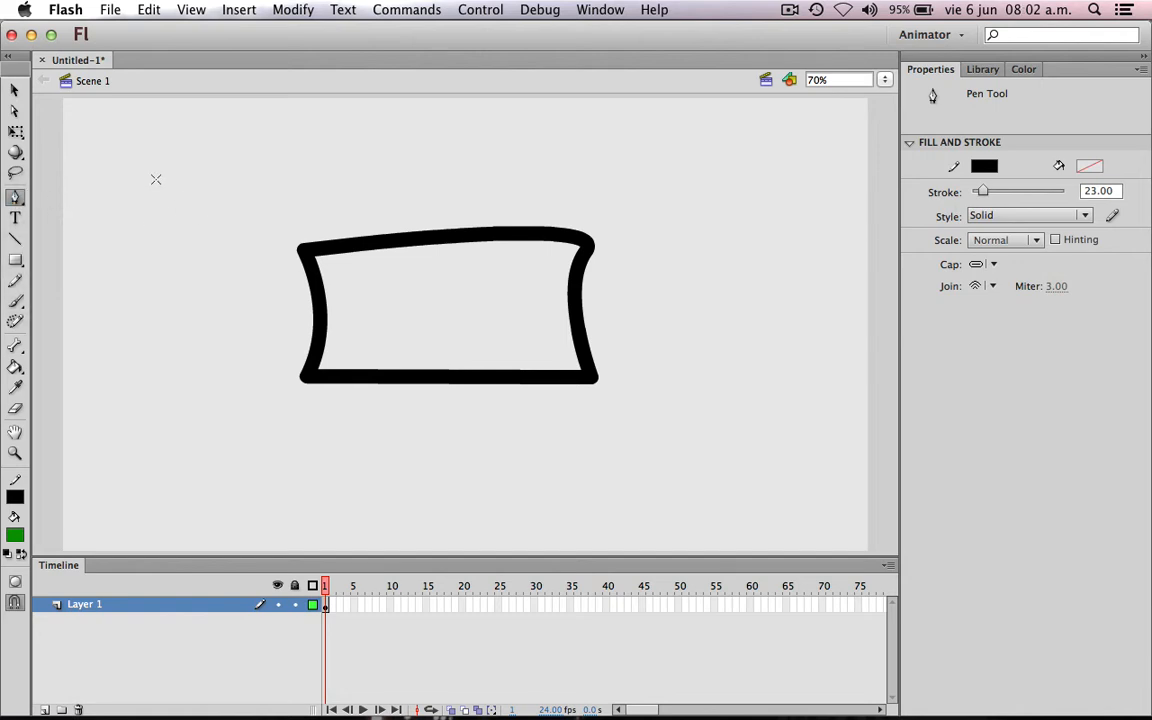
pyautogui.click(97, 135)
pyautogui.moveTo(203, 230); pyautogui.dragTo(180, 296)
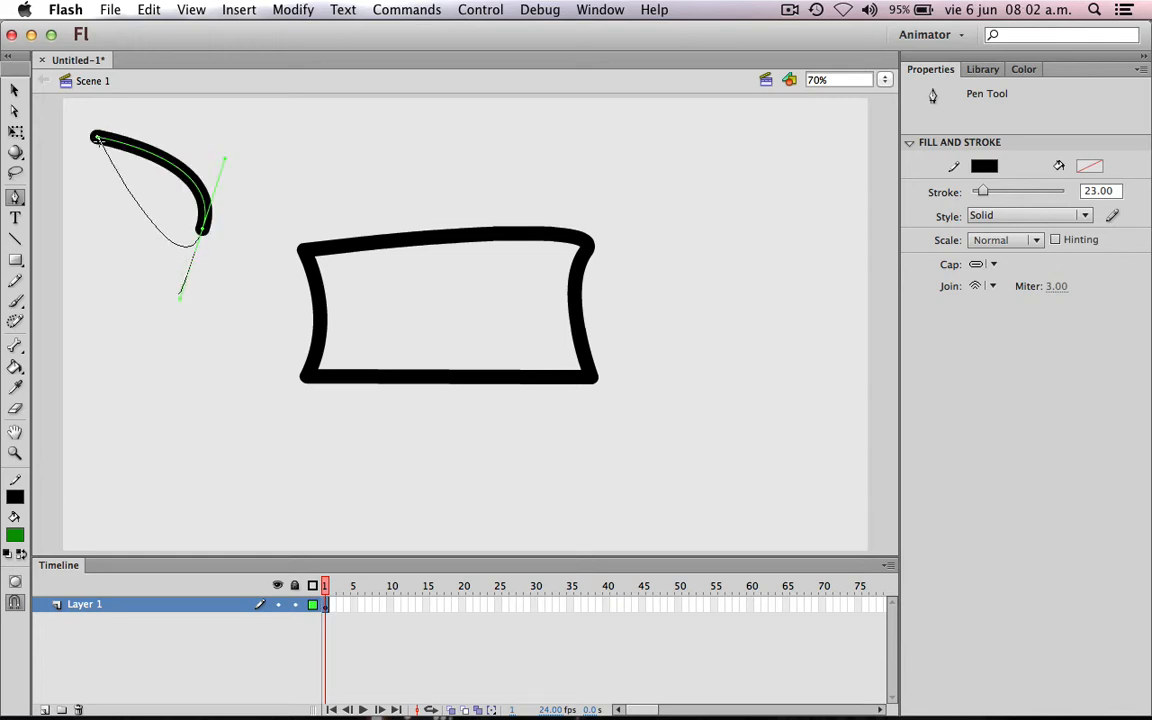
pyautogui.click(95, 136)
pyautogui.press('v')
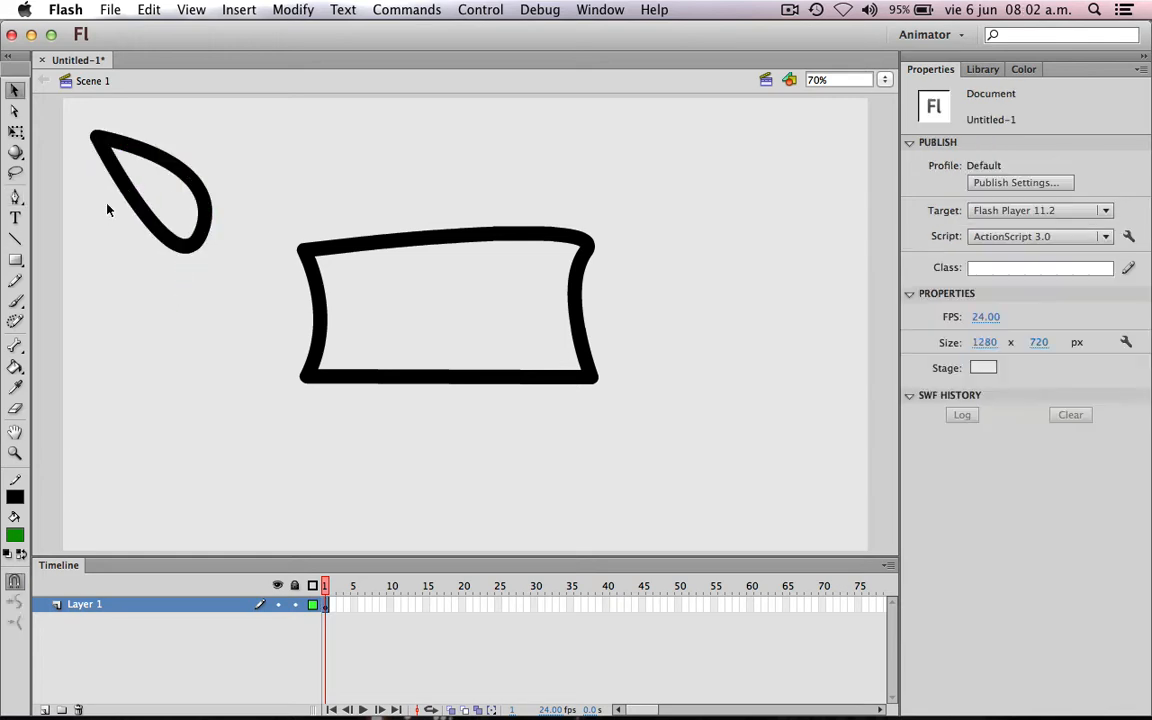
pyautogui.click(97, 143)
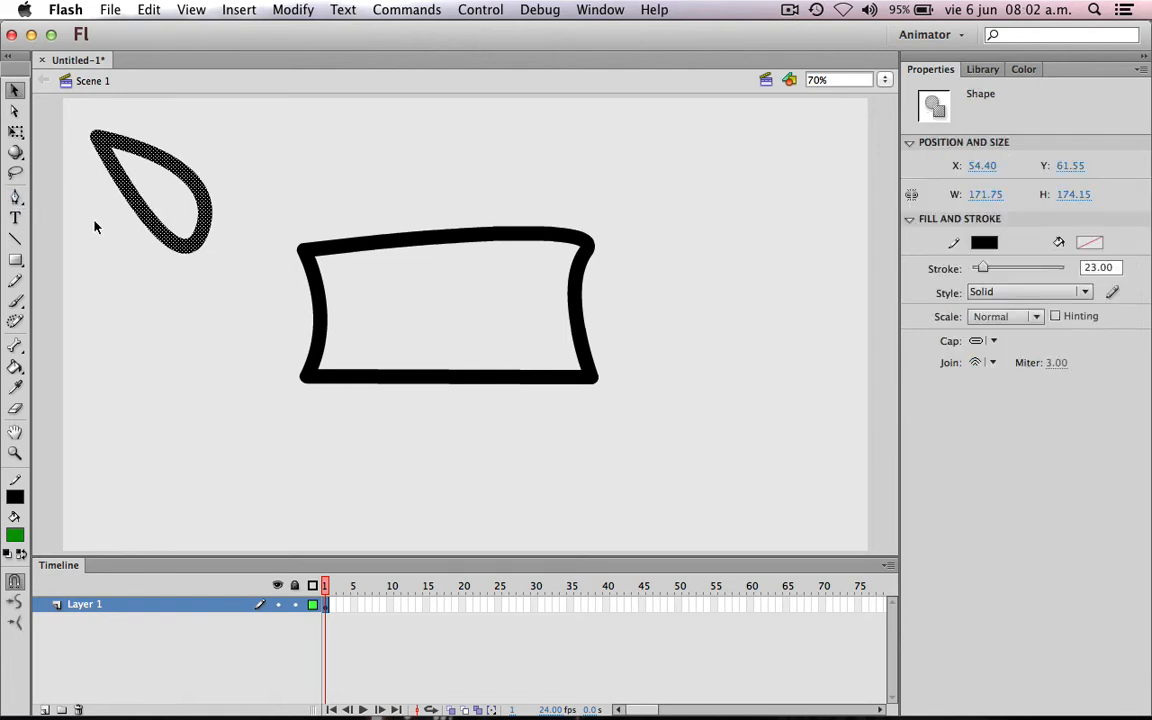
# - Deselect the teardrop outline and undo its drawing
pyautogui.press('super+shift+a')
pyautogui.press('super+z')
pyautogui.press('super+z')
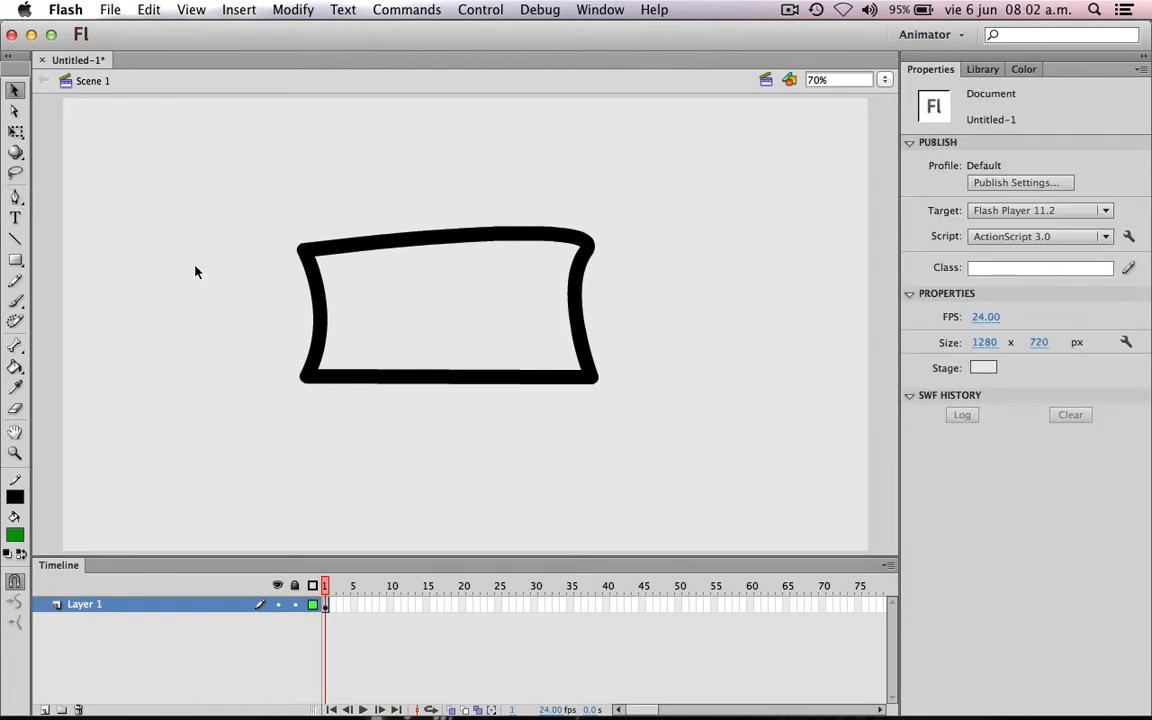
# - Draw an open V-shaped path of two straight segments in the stage's upper-left area with the Pen tool
pyautogui.press('p')
pyautogui.click(113, 129)
pyautogui.click(191, 309)
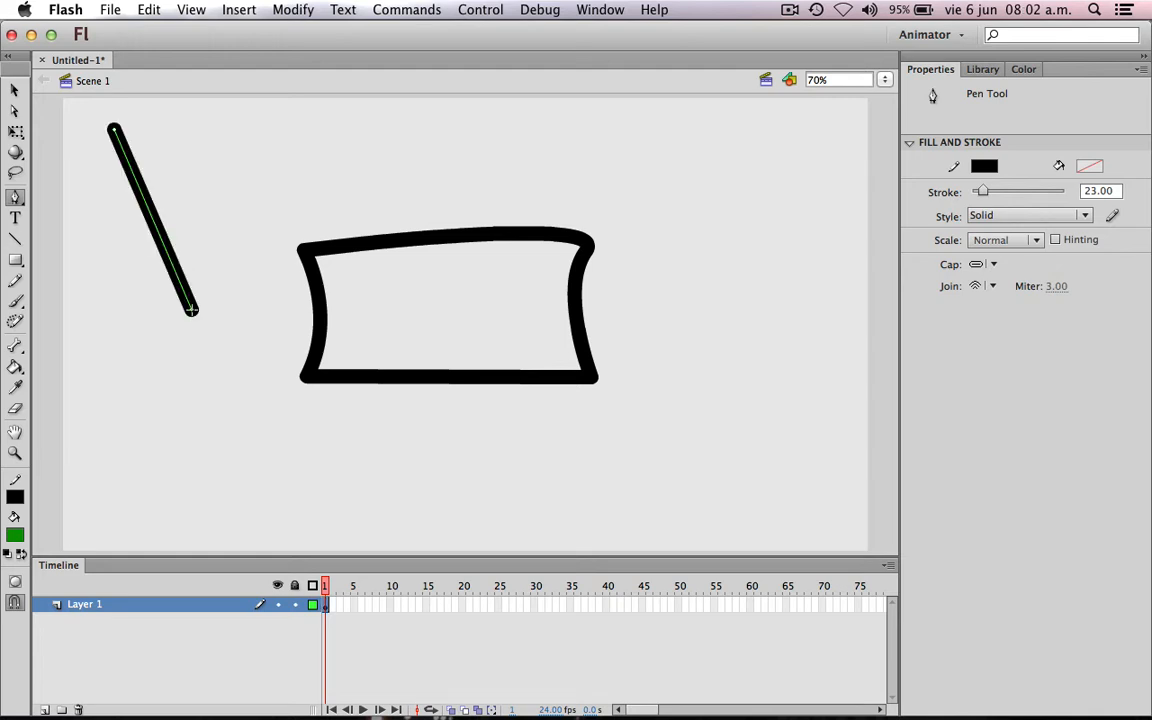
pyautogui.click(261, 176)
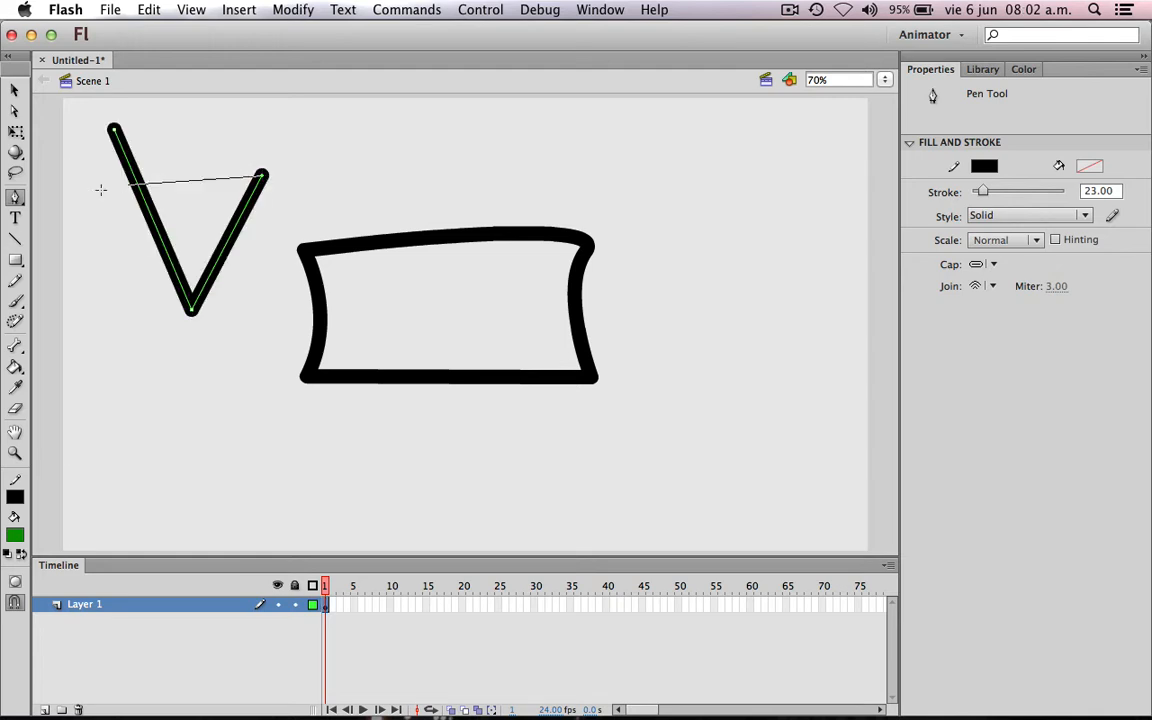
# - Add an anchor point midway along the V's right arm, and move it, the arm's end and the bottom corner to form a zigzag
pyautogui.moveTo(15, 196); pyautogui.dragTo(60, 214)
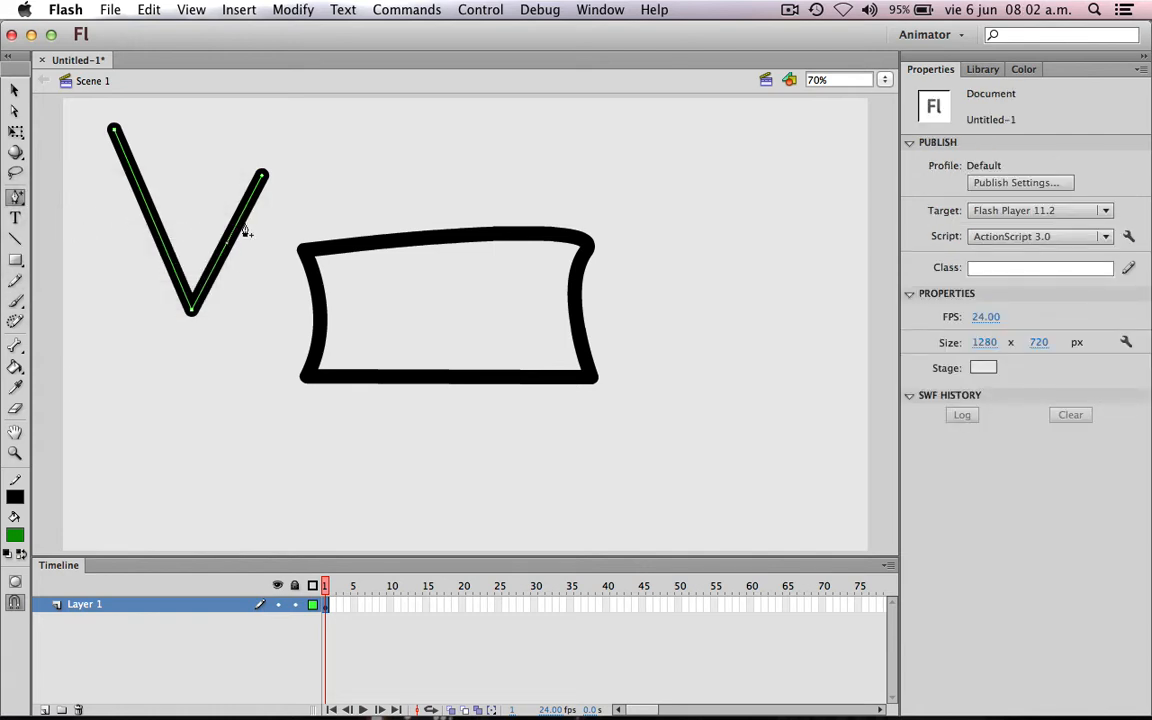
pyautogui.moveTo(229, 243)
pyautogui.mouseDown()
pyautogui.moveTo(270, 273)
pyautogui.moveTo(116, 134)
pyautogui.mouseUp()
pyautogui.press('v')
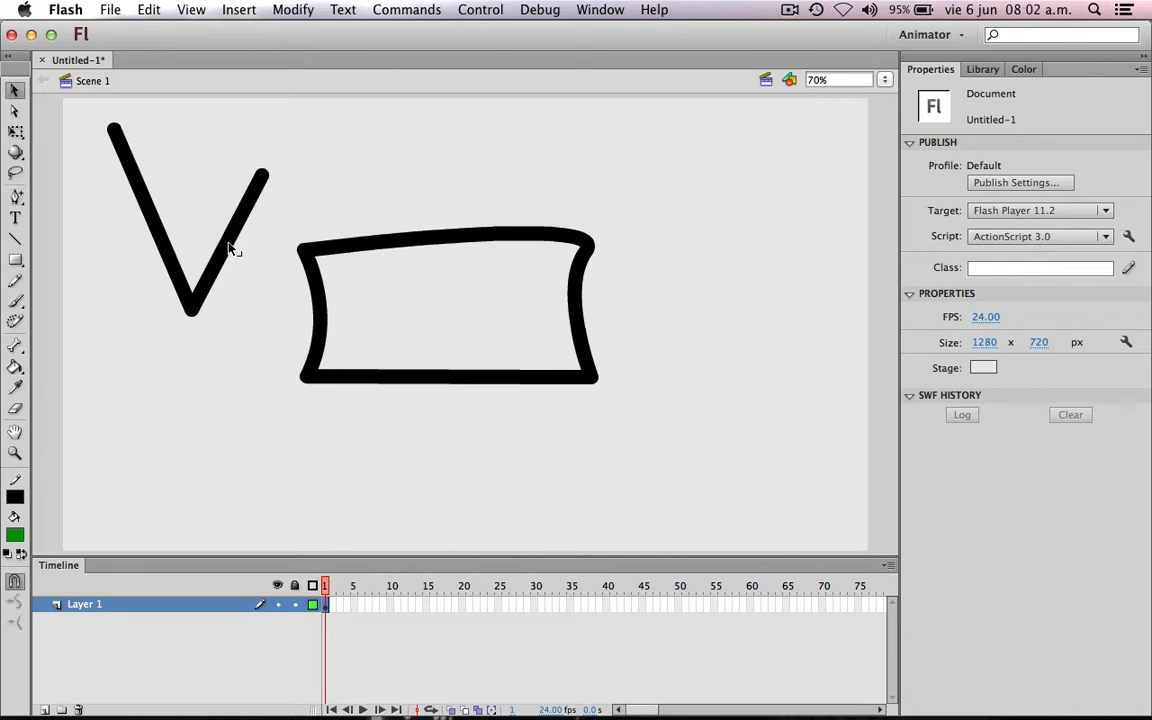
pyautogui.press('a')
pyautogui.click(231, 252)
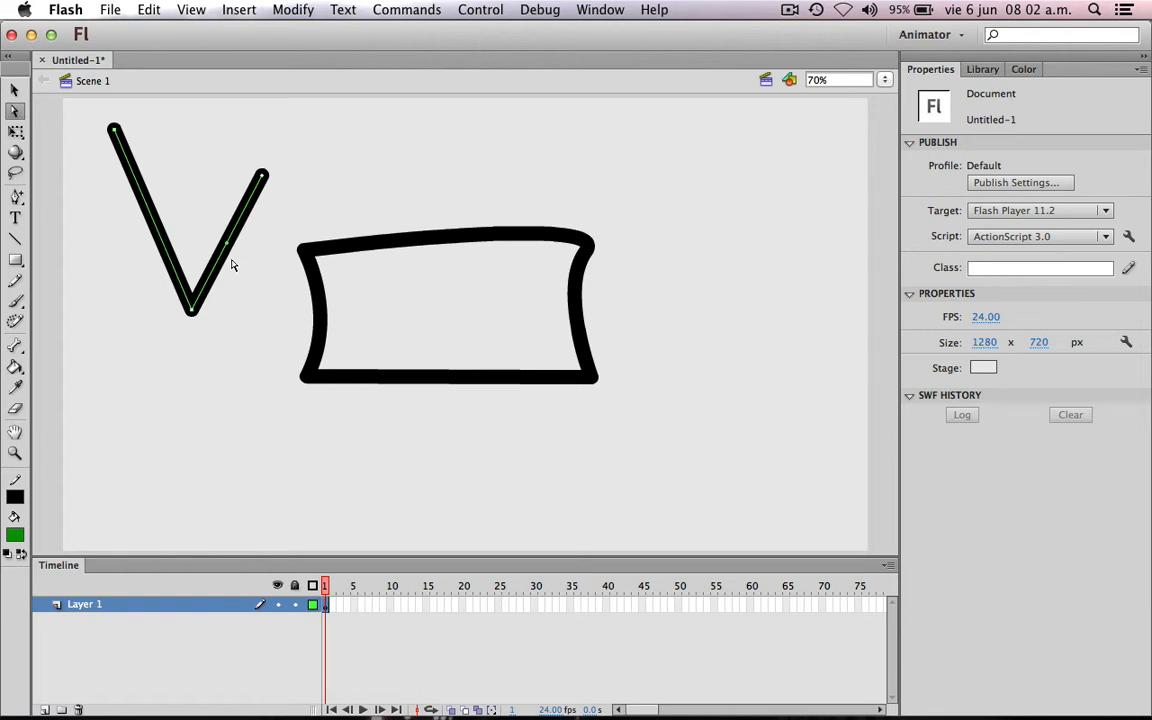
pyautogui.moveTo(238, 251)
pyautogui.mouseDown()
pyautogui.moveTo(209, 217)
pyautogui.moveTo(234, 246)
pyautogui.mouseUp()
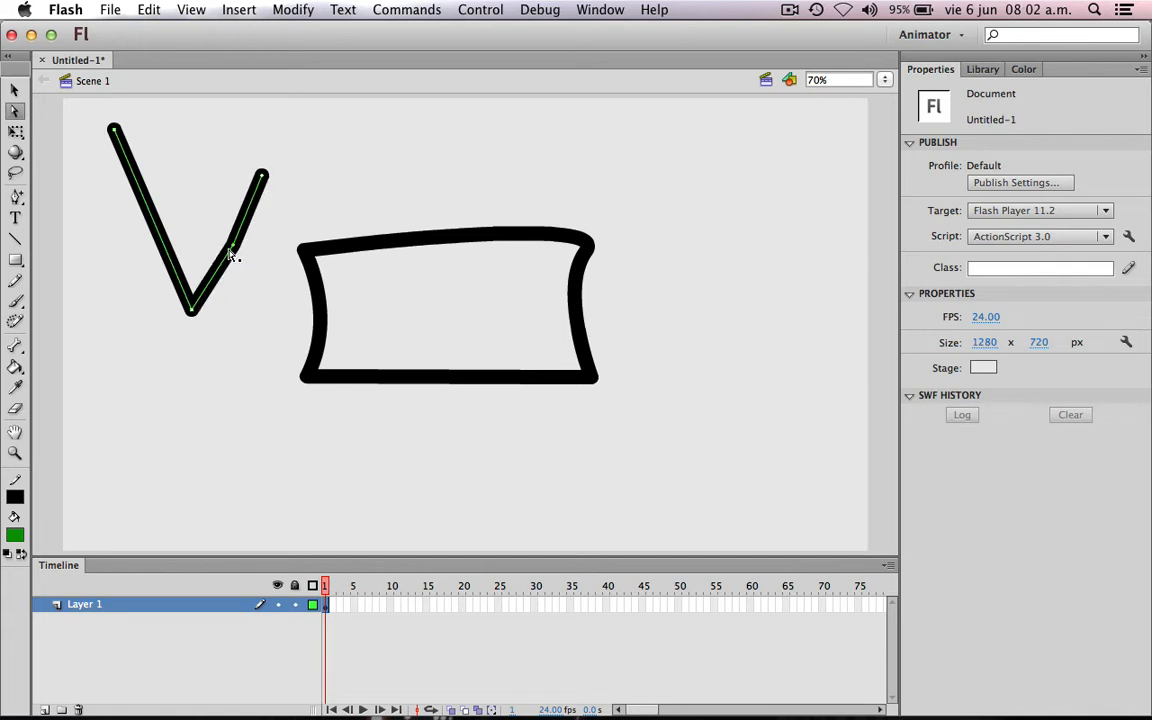
pyautogui.moveTo(262, 179)
pyautogui.mouseDown()
pyautogui.moveTo(275, 239)
pyautogui.moveTo(222, 227)
pyautogui.moveTo(207, 203)
pyautogui.mouseUp()
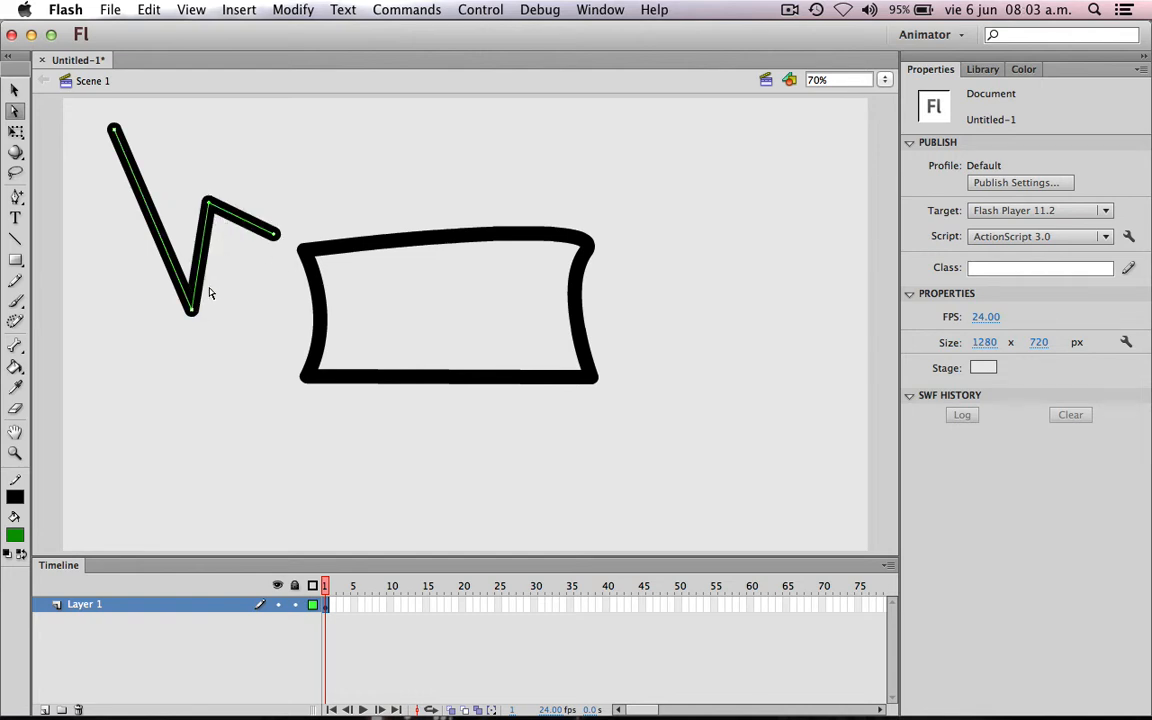
pyautogui.moveTo(190, 313); pyautogui.dragTo(217, 311)
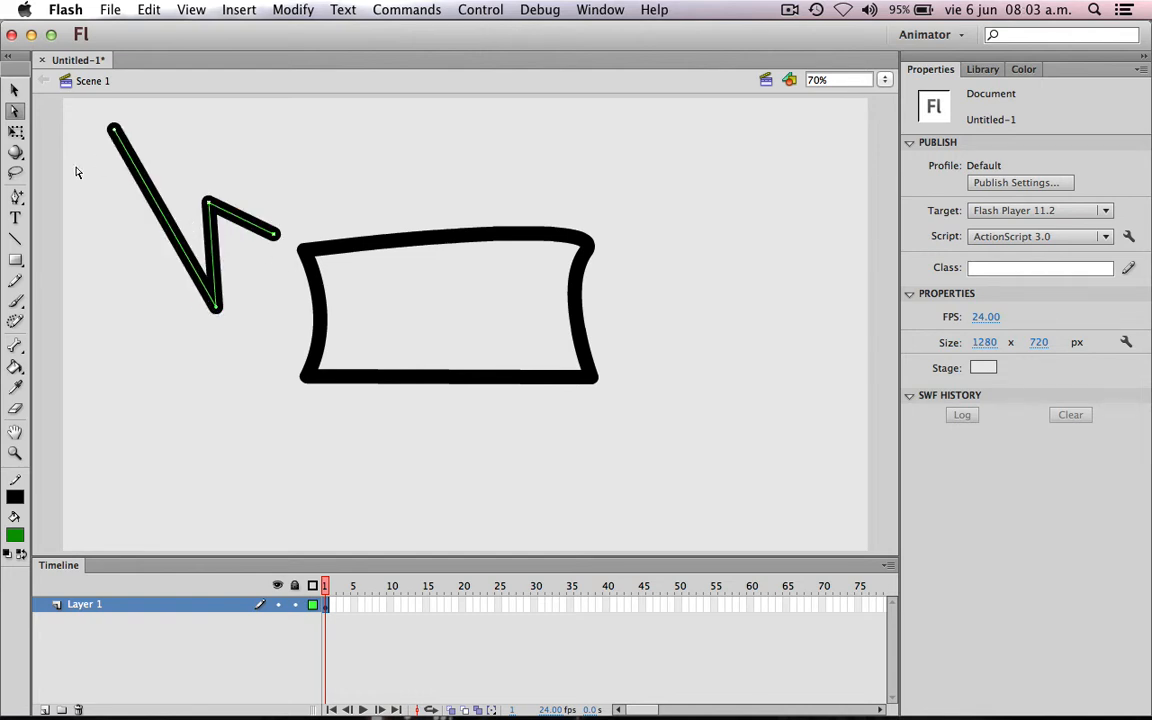
# - Remove the zigzag's upper middle anchor point with the Delete Anchor Point tool, and switch back to the Pen tool
pyautogui.moveTo(15, 197); pyautogui.dragTo(62, 237)
pyautogui.click(208, 205)
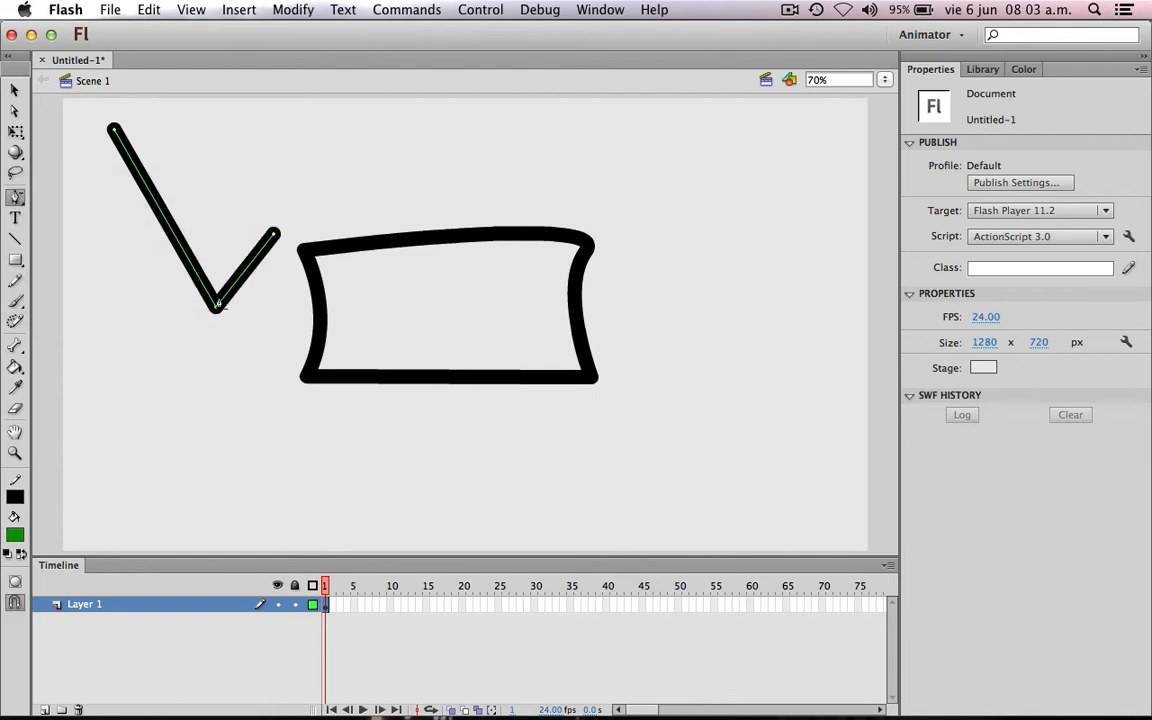
pyautogui.moveTo(15, 197)
pyautogui.mouseDown()
pyautogui.moveTo(58, 218)
pyautogui.moveTo(62, 257)
pyautogui.mouseUp()
pyautogui.moveTo(25, 197); pyautogui.dragTo(57, 195)
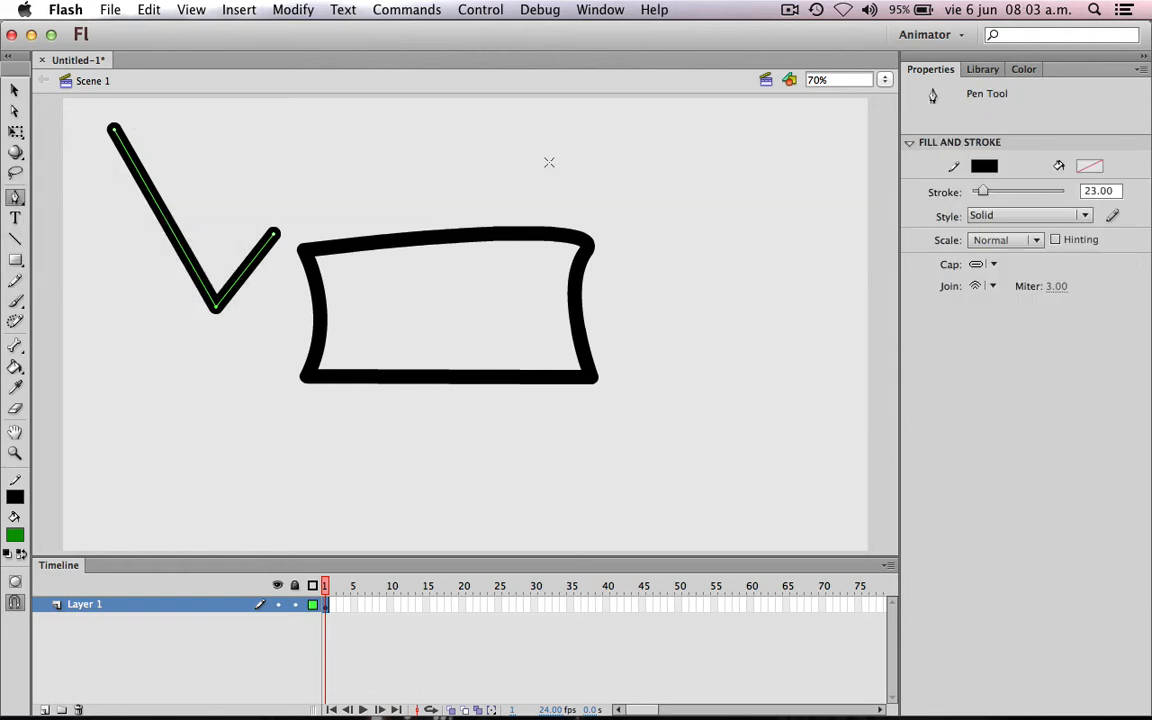
# - Draw an upward-bulging arc in the stage's upper-right area with the Pen tool, and switch to the Convert Anchor Point tool
pyautogui.click(606, 184)
pyautogui.moveTo(806, 203); pyautogui.dragTo(893, 302)
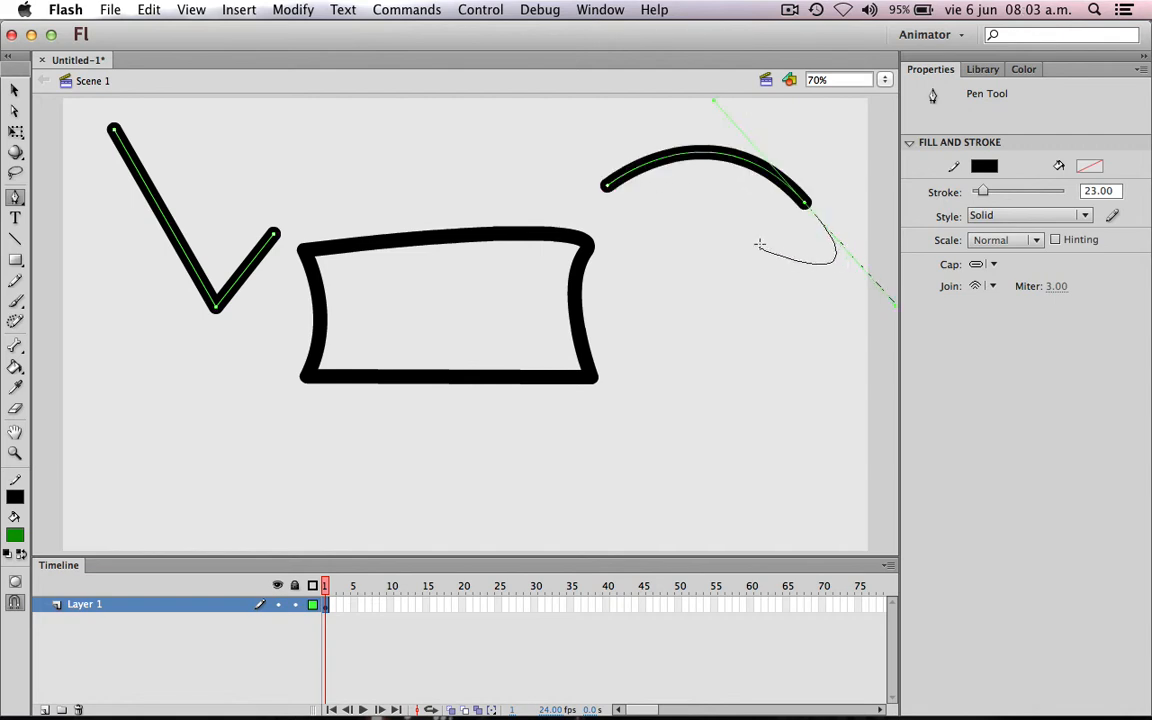
pyautogui.moveTo(15, 196); pyautogui.dragTo(70, 260)
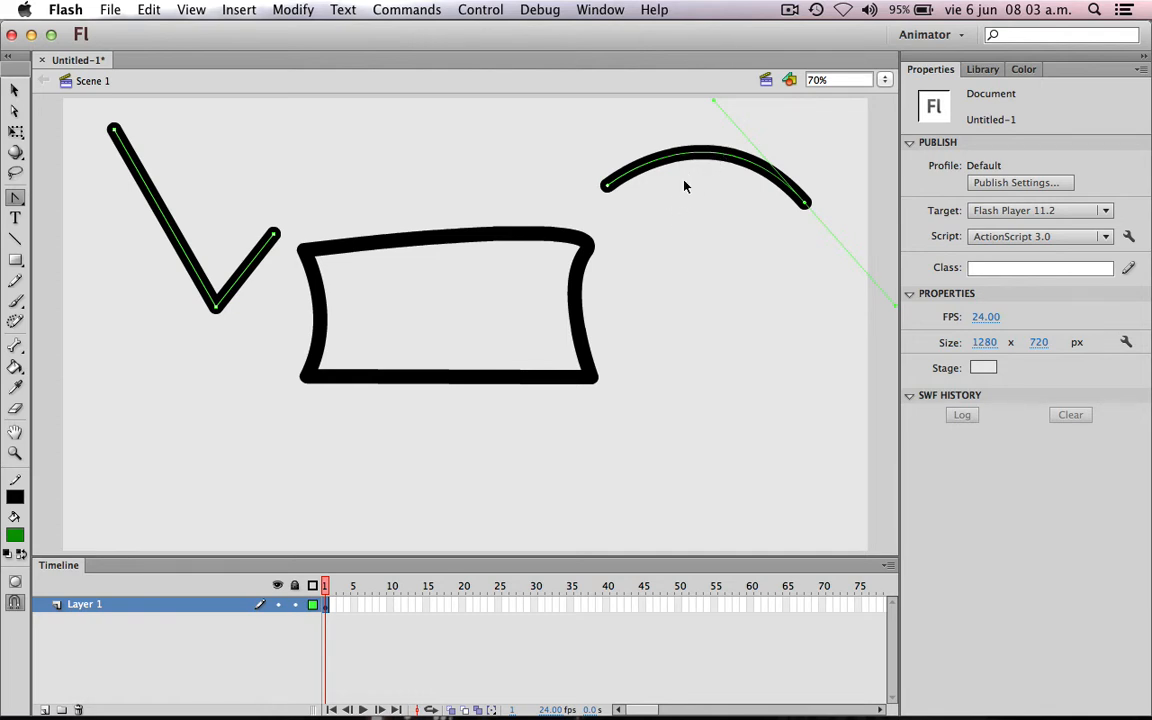
# - Select the long right portion of the arc with the Selection tool and delete it
pyautogui.press('v')
pyautogui.click(803, 200)
pyautogui.press('Delete')
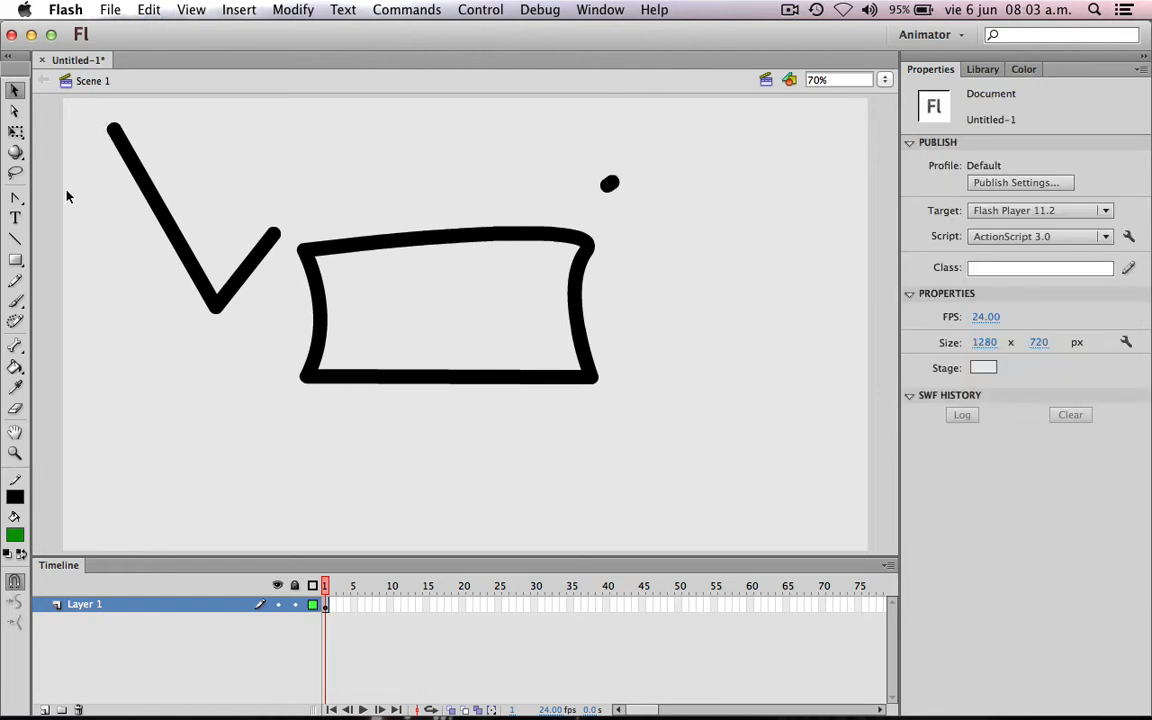
# - Erase the upper end of the V's left arm, its whole right arm, and bits along the remaining line with the Eraser tool
pyautogui.click(15, 408)
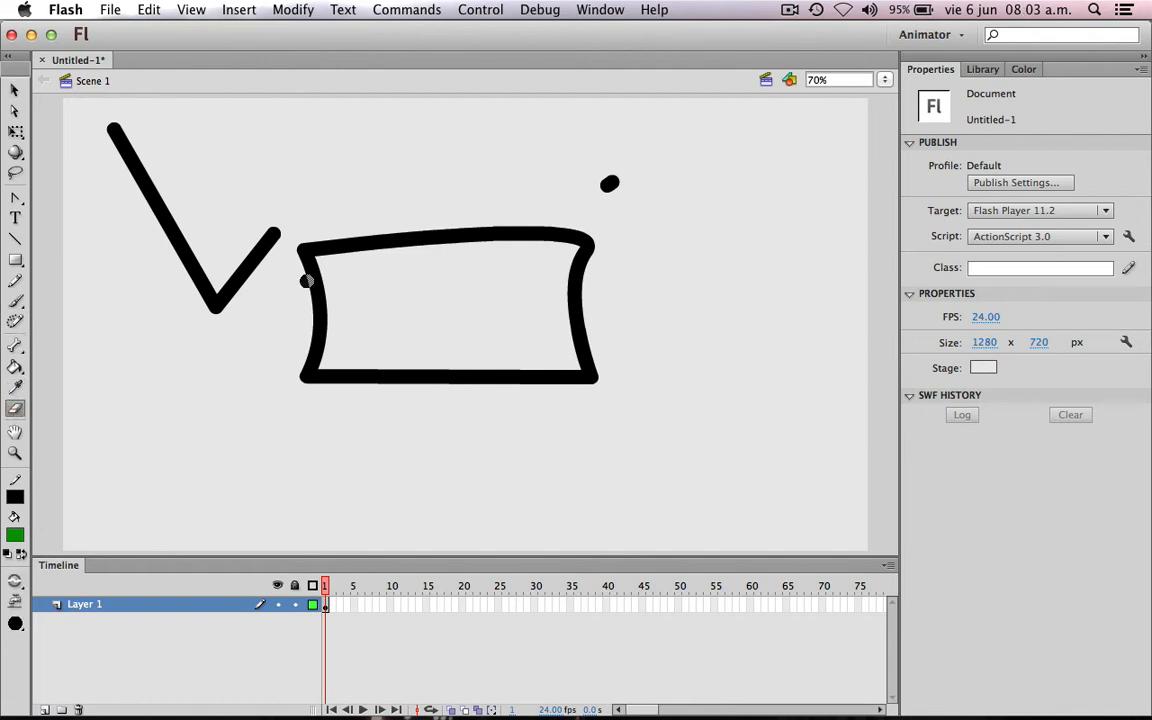
pyautogui.moveTo(116, 116)
pyautogui.mouseDown()
pyautogui.moveTo(95, 205)
pyautogui.moveTo(125, 212)
pyautogui.mouseUp()
pyautogui.moveTo(116, 132); pyautogui.dragTo(145, 184)
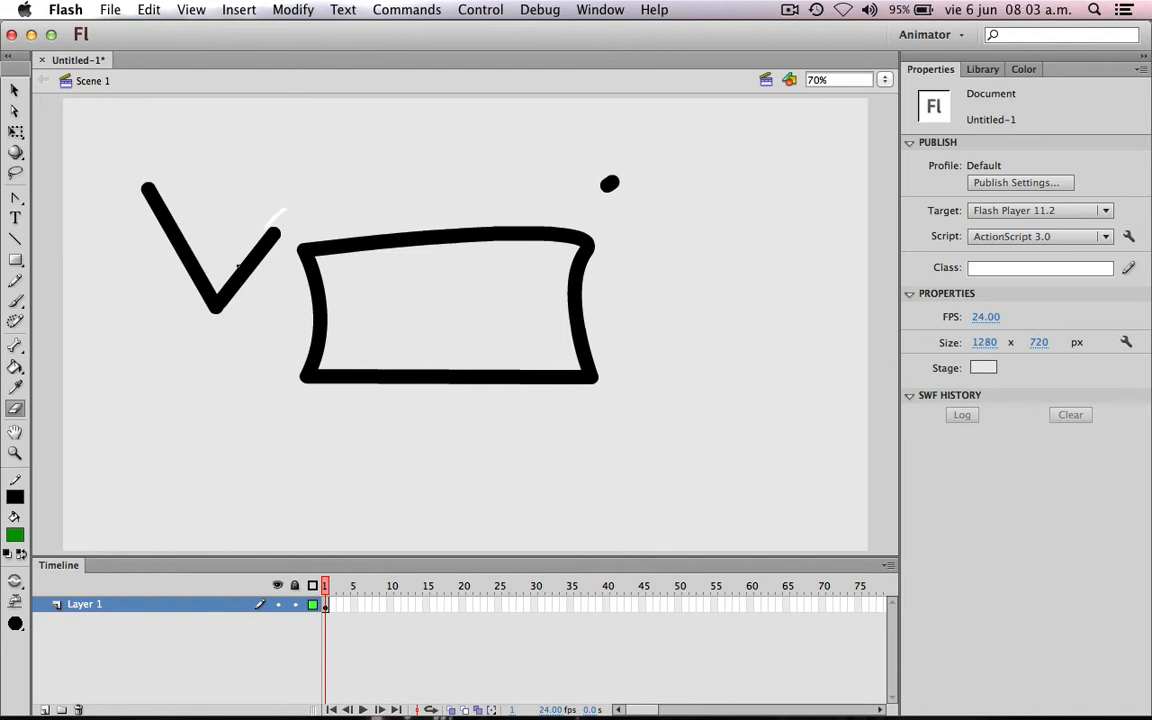
pyautogui.moveTo(238, 263)
pyautogui.mouseDown()
pyautogui.moveTo(222, 300)
pyautogui.moveTo(239, 280)
pyautogui.mouseUp()
pyautogui.moveTo(220, 323)
pyautogui.mouseDown()
pyautogui.moveTo(223, 256)
pyautogui.moveTo(173, 270)
pyautogui.moveTo(176, 181)
pyautogui.moveTo(140, 189)
pyautogui.mouseUp()
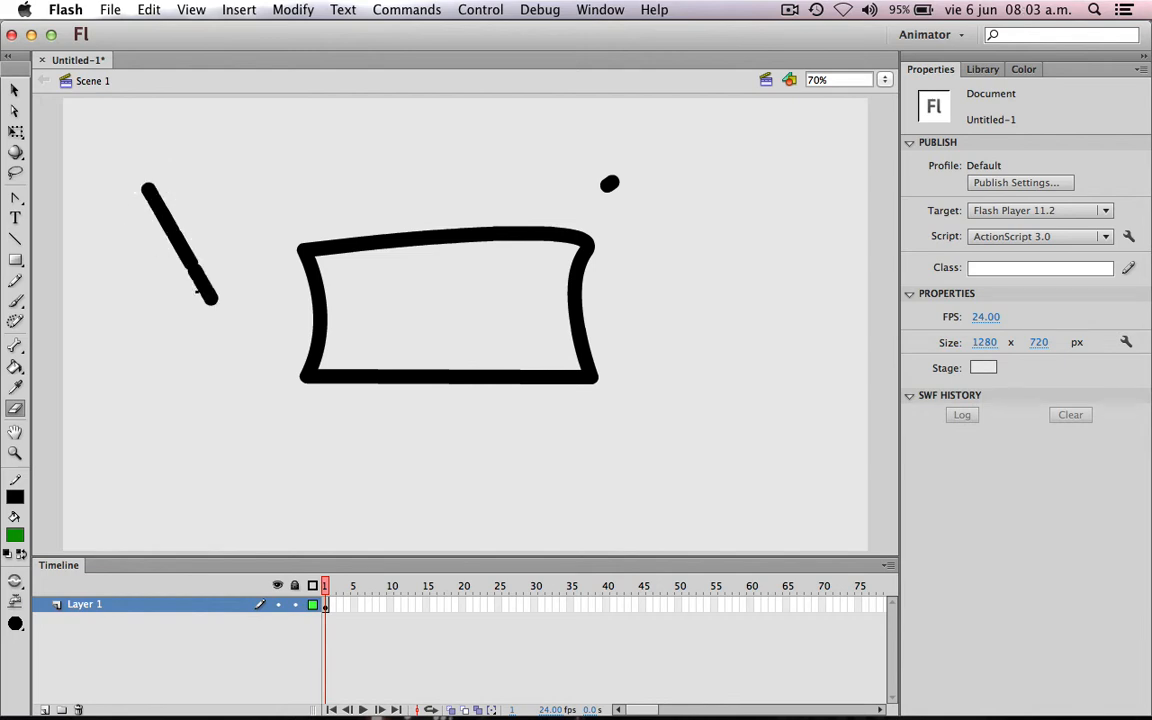
pyautogui.moveTo(182, 245); pyautogui.dragTo(168, 205)
# - Set the Eraser to a much smaller shape, and review the available eraser modes without changing the mode
pyautogui.click(15, 623)
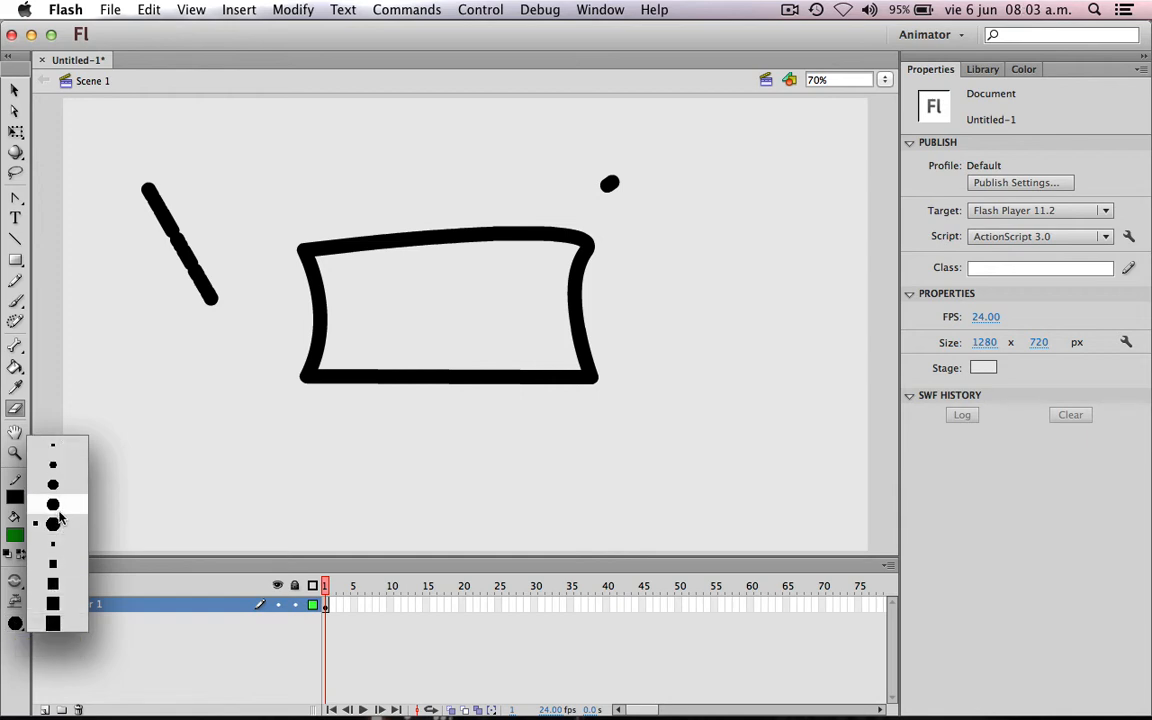
pyautogui.click(54, 467)
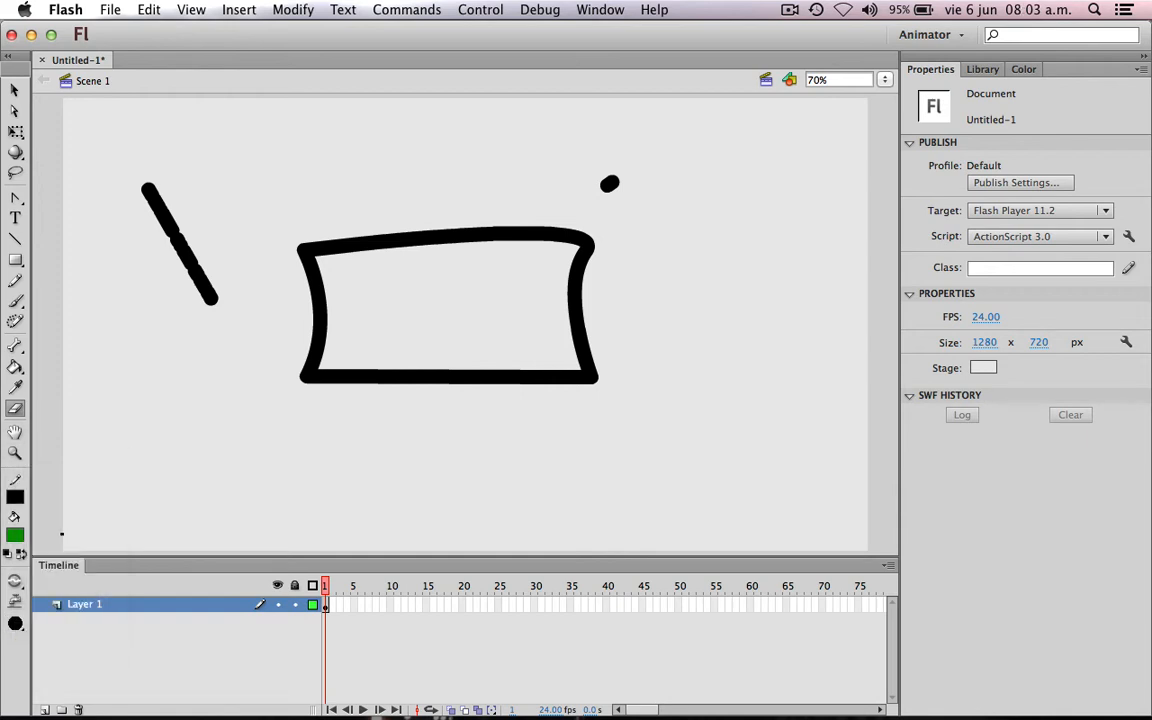
pyautogui.click(15, 580)
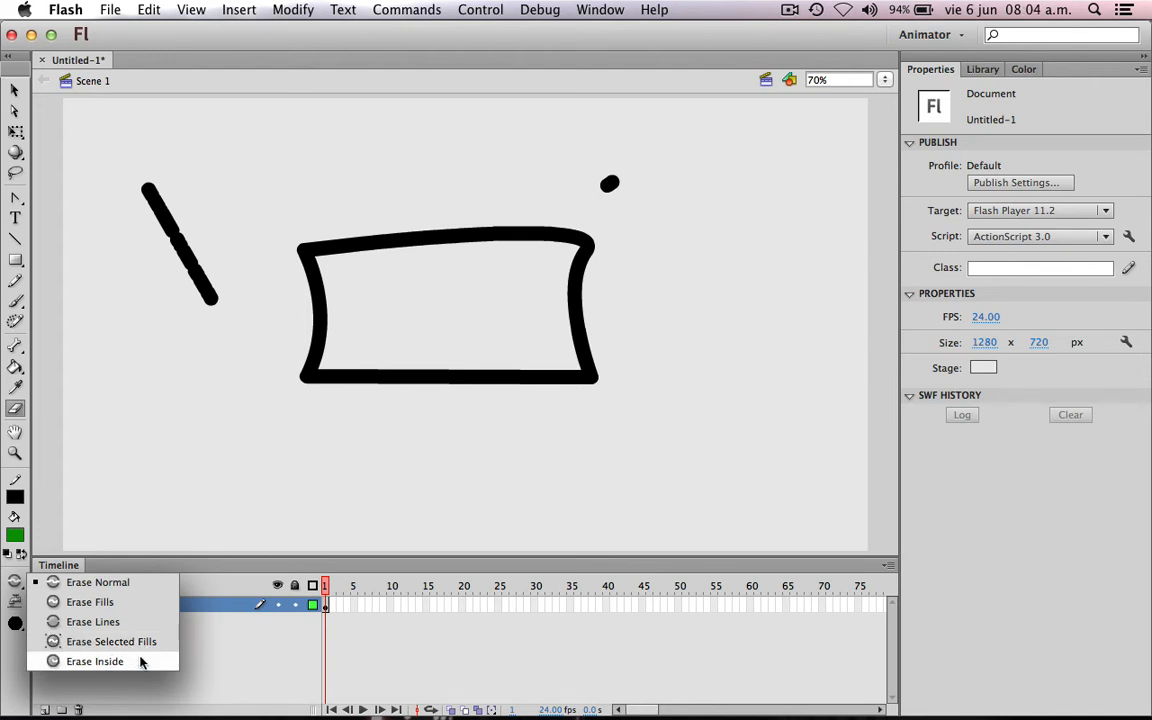
pyautogui.click(214, 352)
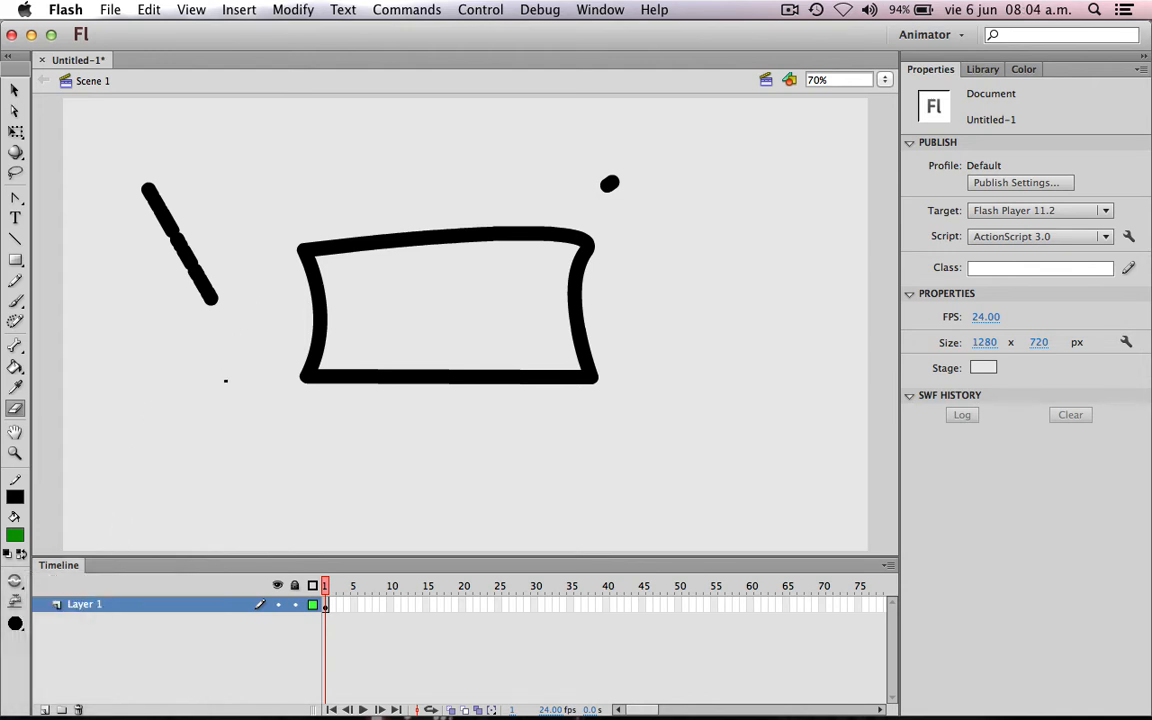